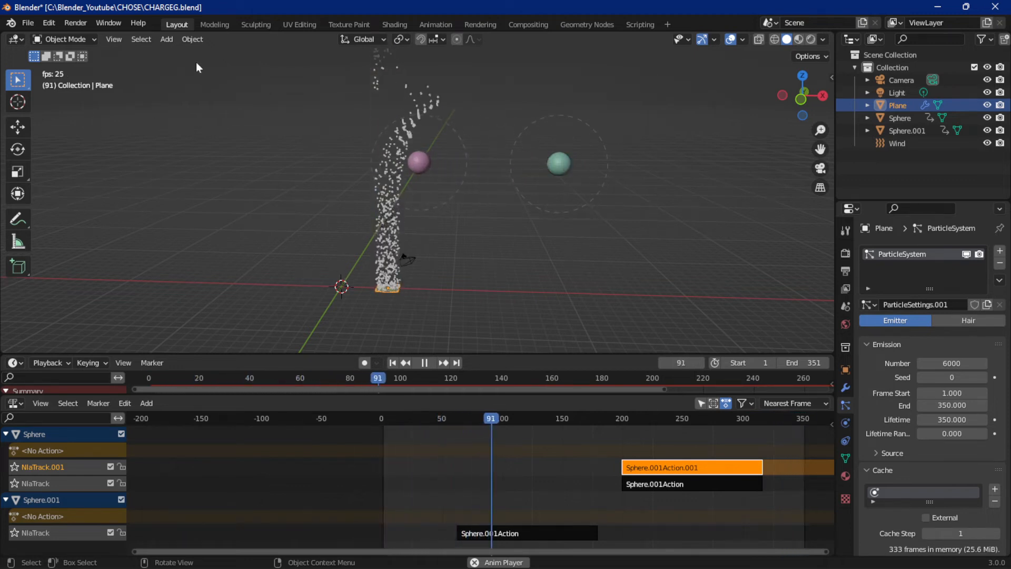
Step: Start a new default scene, discarding the unsaved changes to CHARGEG.blend
click(24, 26)
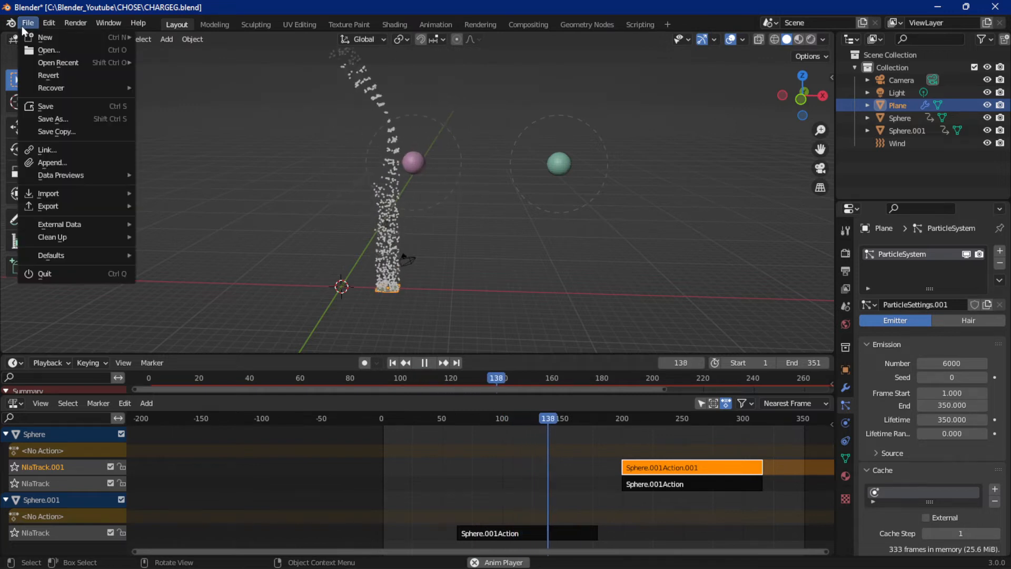
mouse_move(76, 39)
click(159, 40)
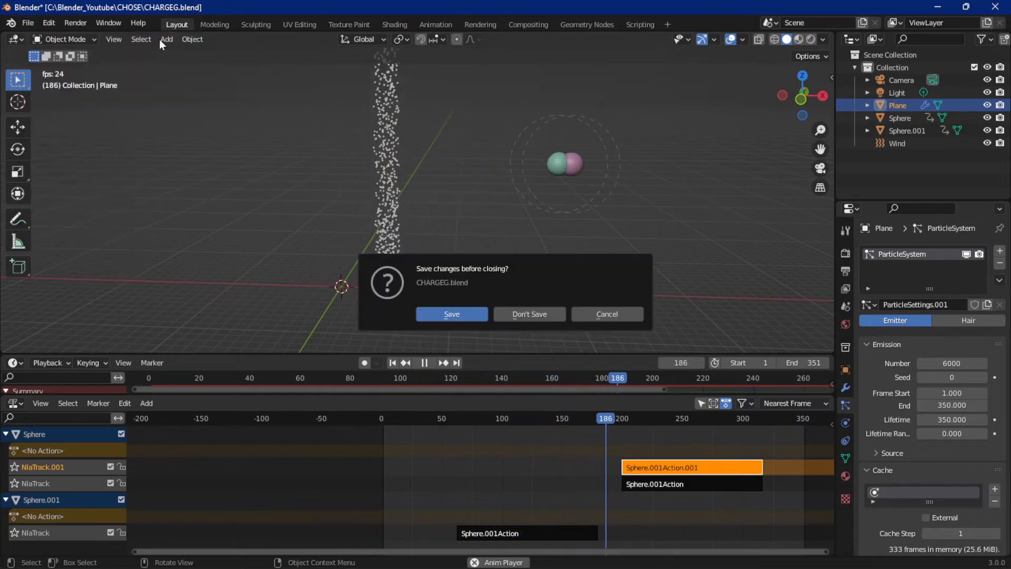
click(525, 311)
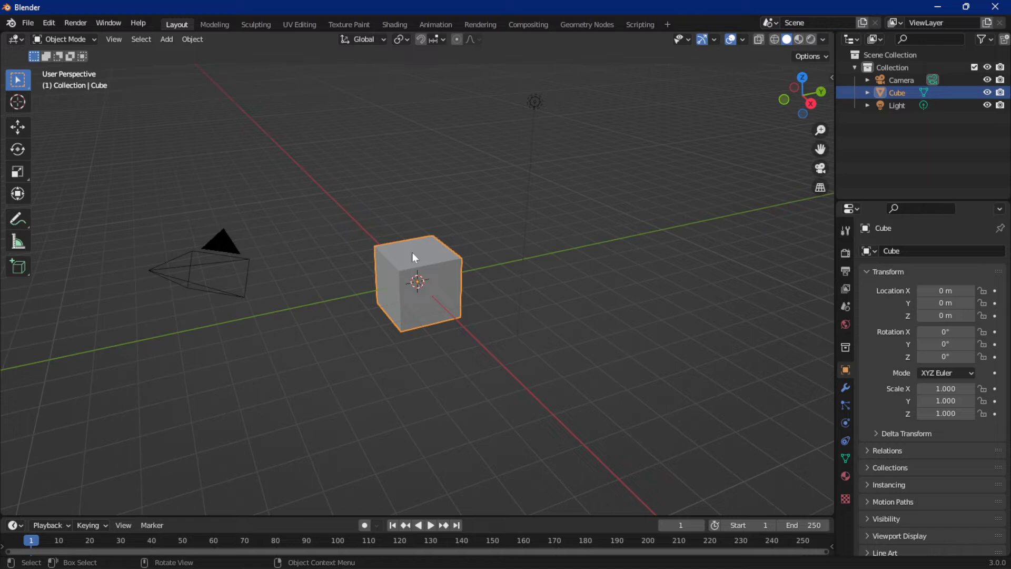
Step: Add a force field to the default cube and set its type to Charge
click(846, 423)
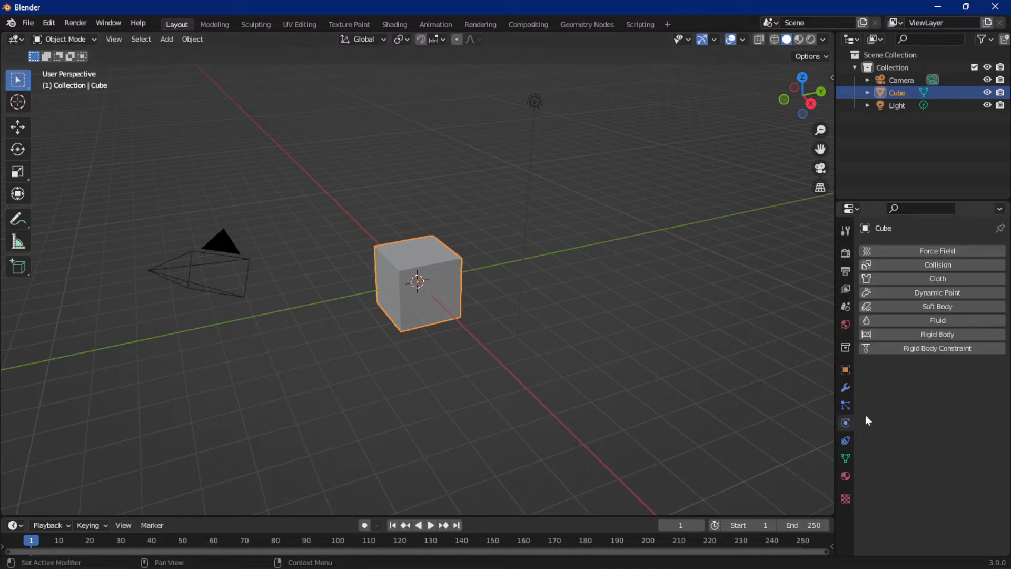
click(901, 252)
scroll(920, 361, down, 1)
scroll(920, 361, down, 3)
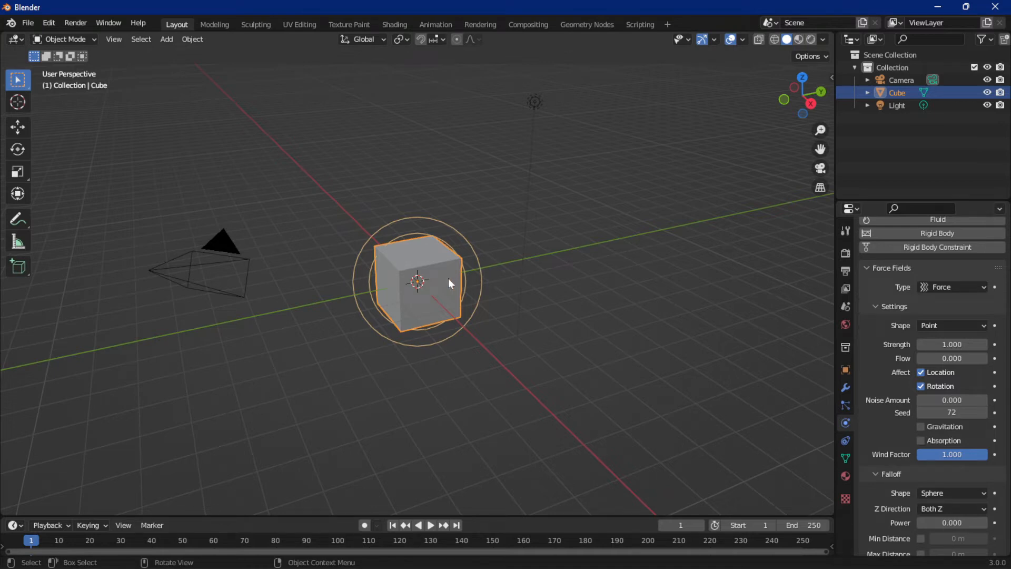
click(967, 289)
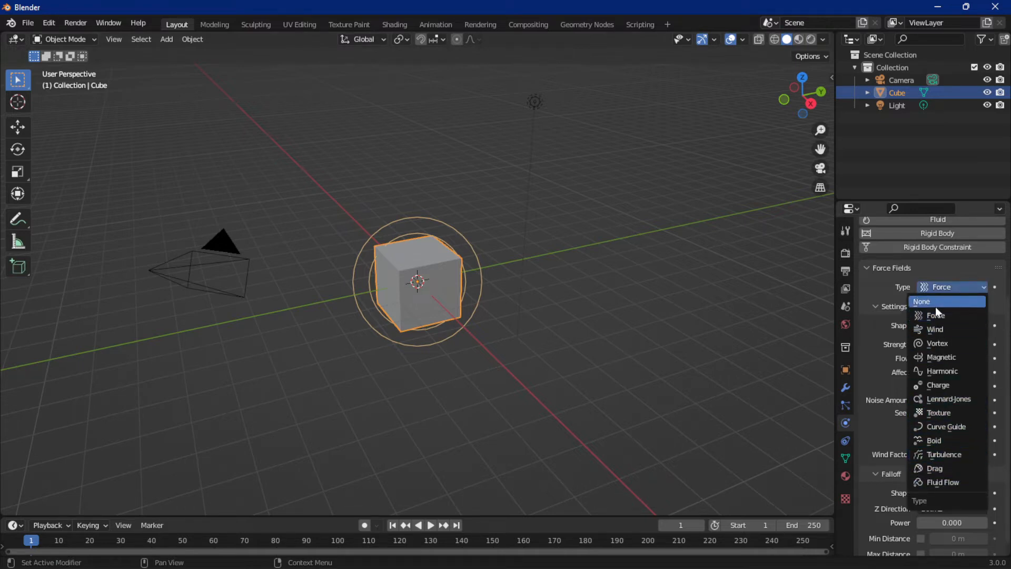
click(954, 387)
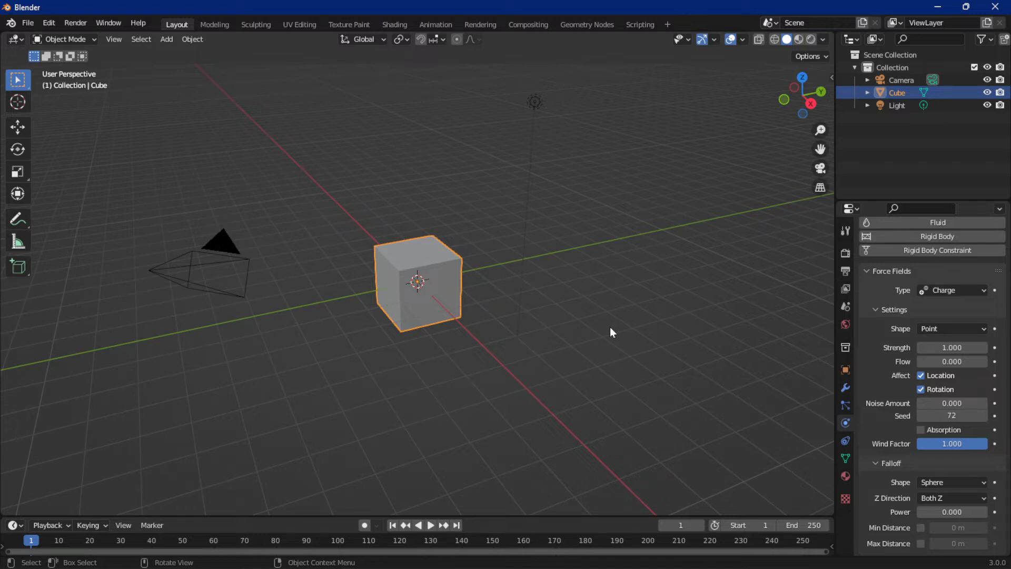
Step: Play the animation briefly with only the charged cube, stop it, and return to the first frame
key(space)
key(space)
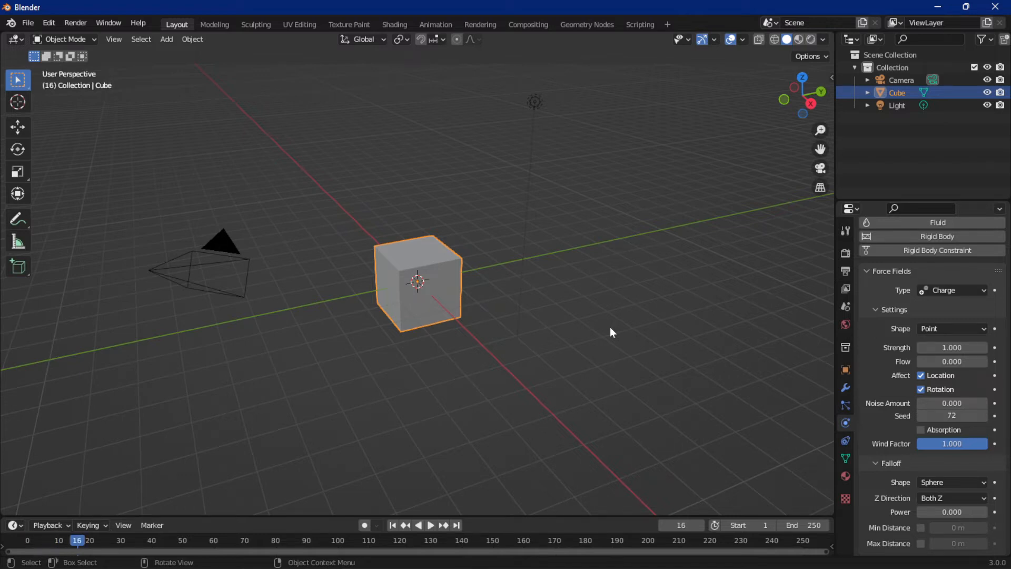
key(shift+Left)
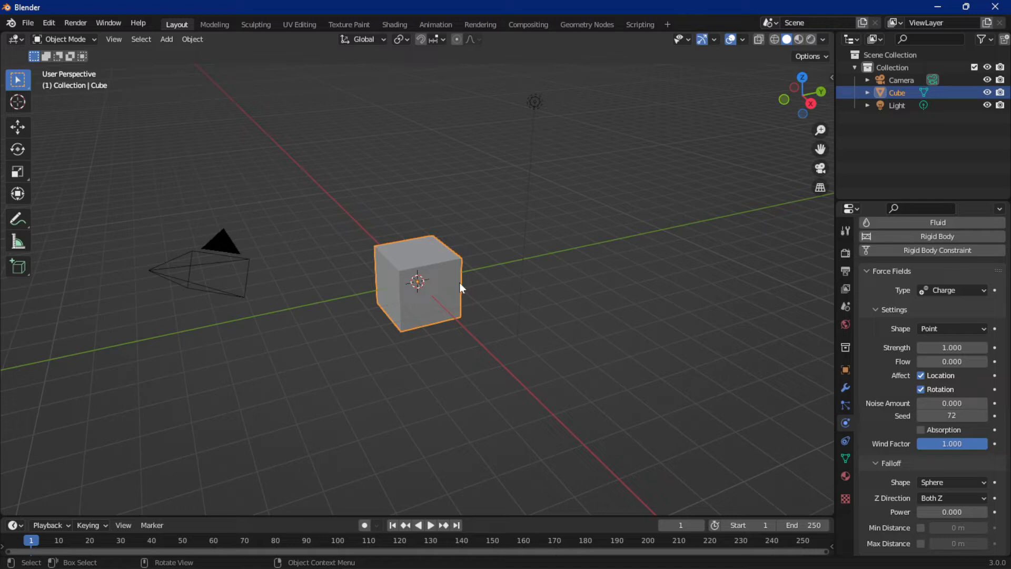
Step: Add a plane mesh to the scene
key(shift+a)
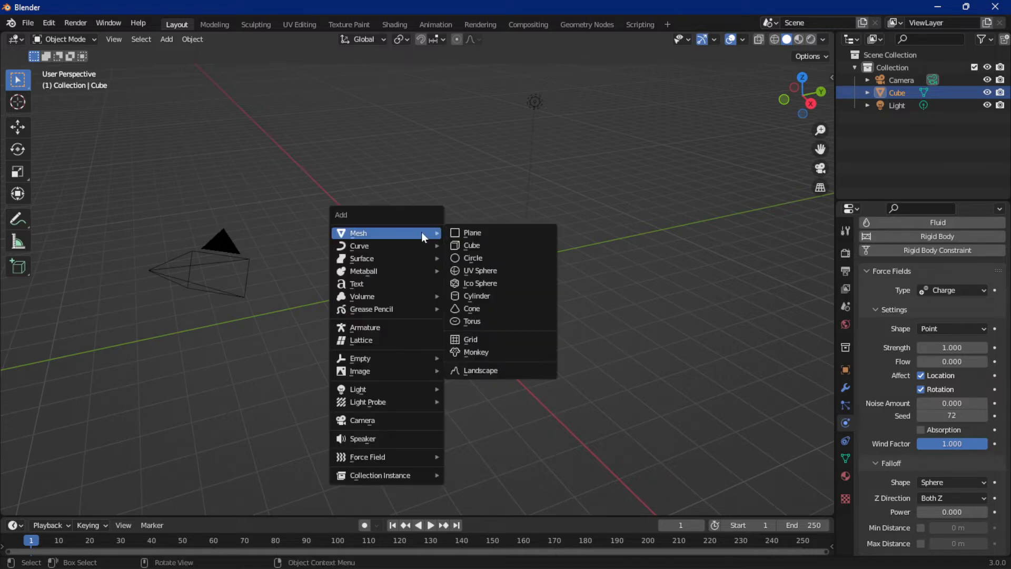
click(167, 39)
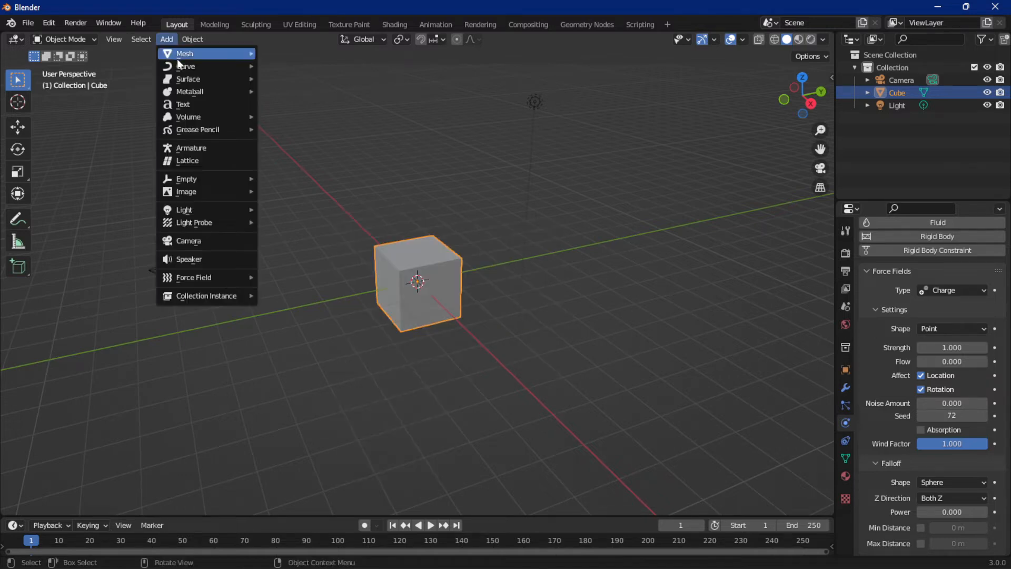
mouse_move(211, 53)
click(295, 59)
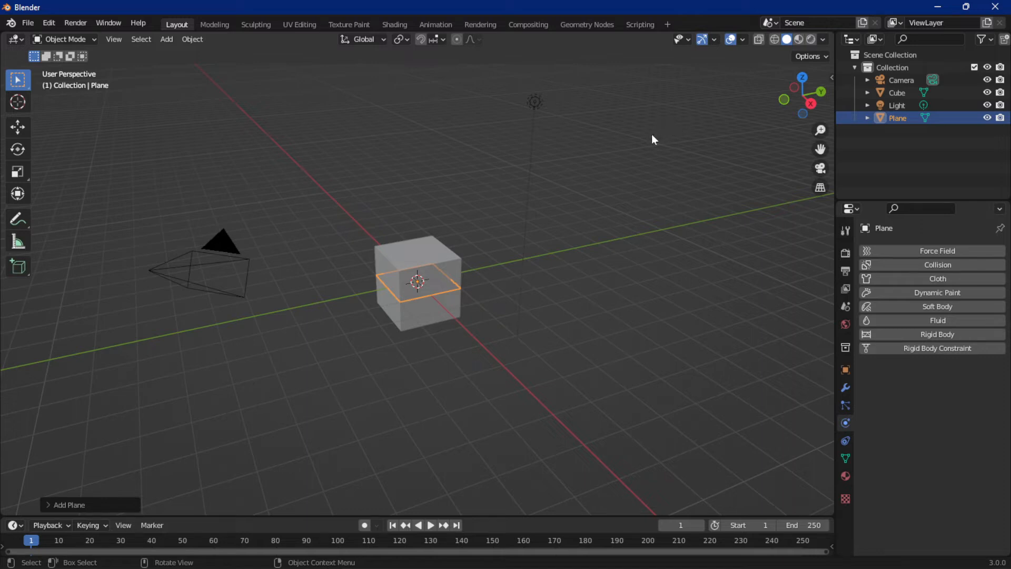
Step: Start the Shortcut VUr display of pressed keys in the 3D viewport and hide the sidebar
key(n)
click(826, 229)
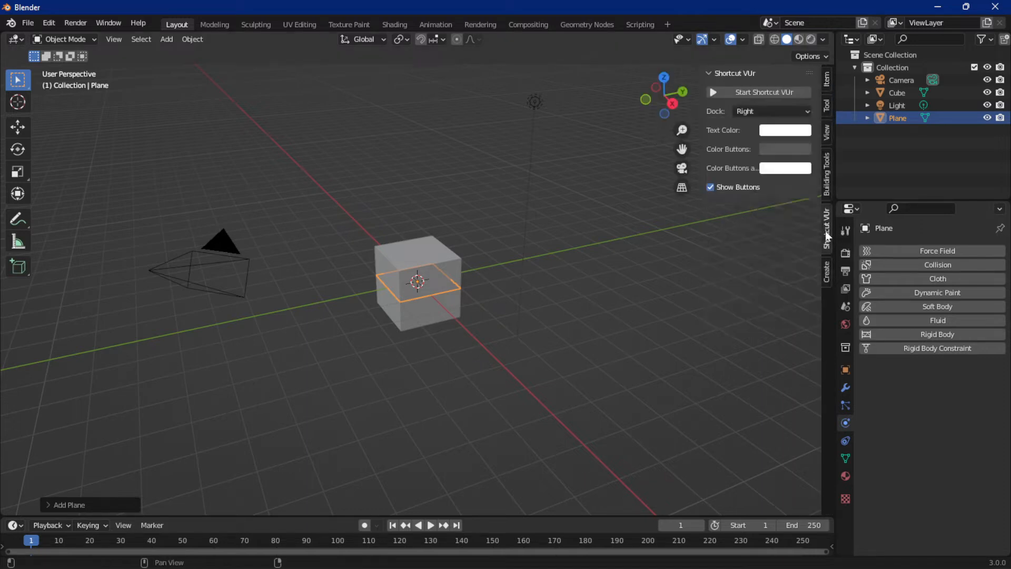
click(731, 94)
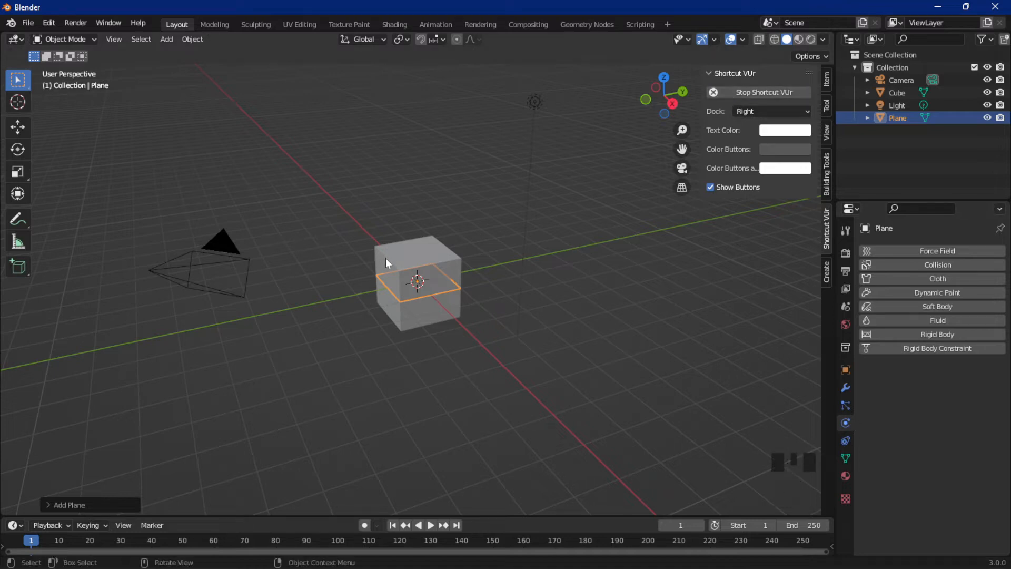
key(n)
Step: Rotate the plane about the global X axis until it stands upright, and move it along positive Y away from the cube
key(r)
key(x)
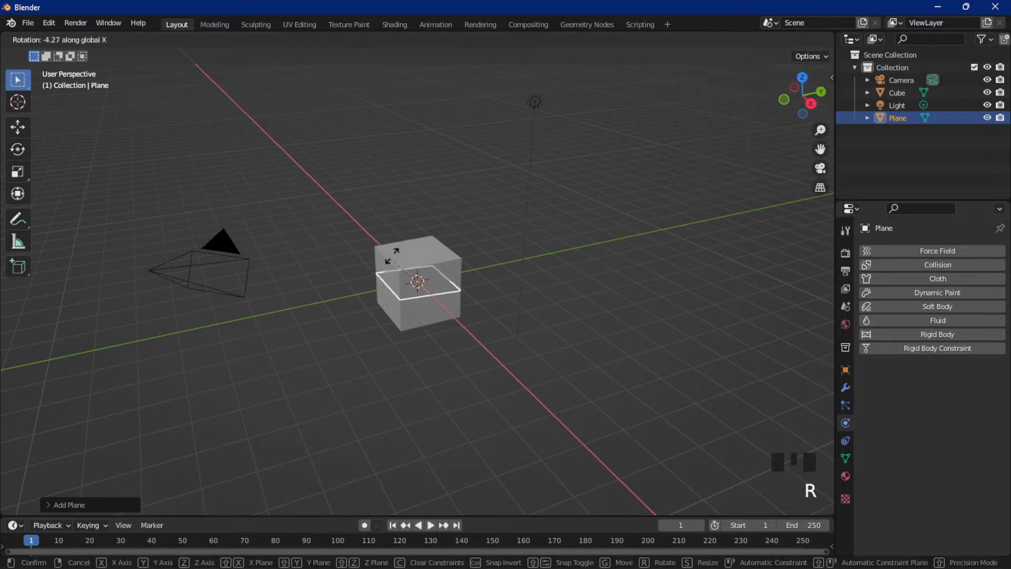
click(451, 232)
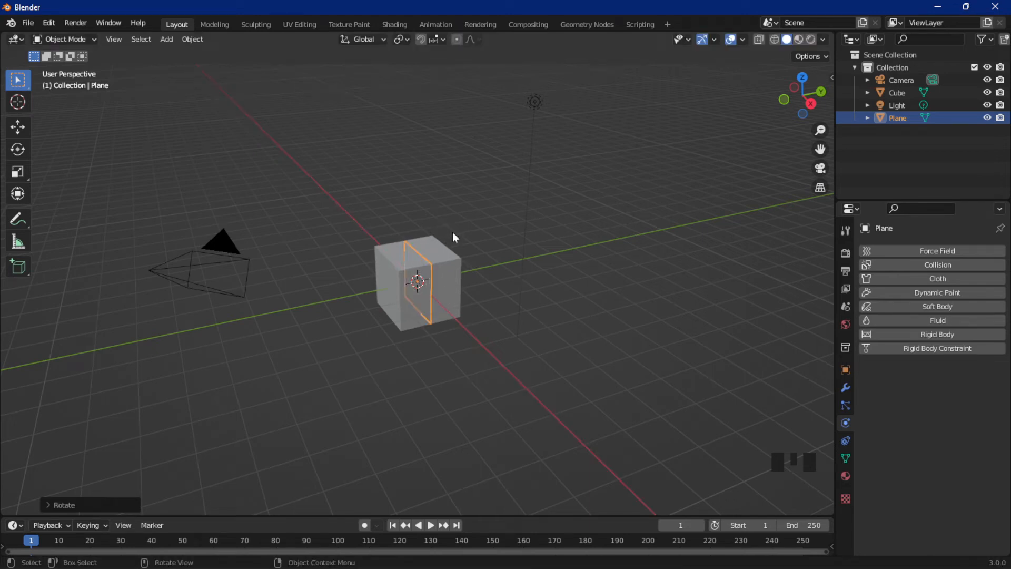
key(g)
key(y)
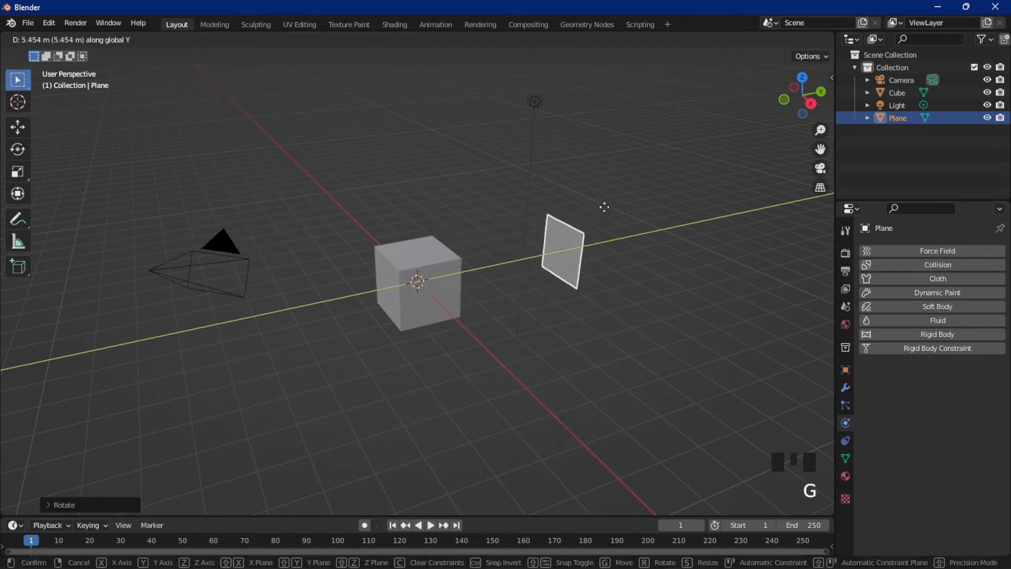
click(713, 197)
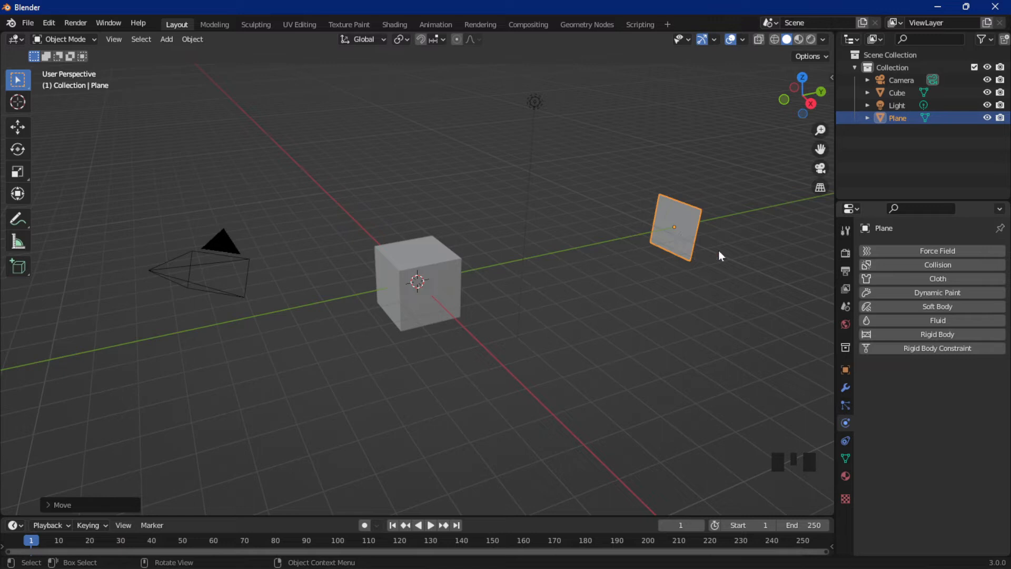
Step: Add a particle system to the plane and set Type 1 in its Force Field Settings to Charge
click(845, 405)
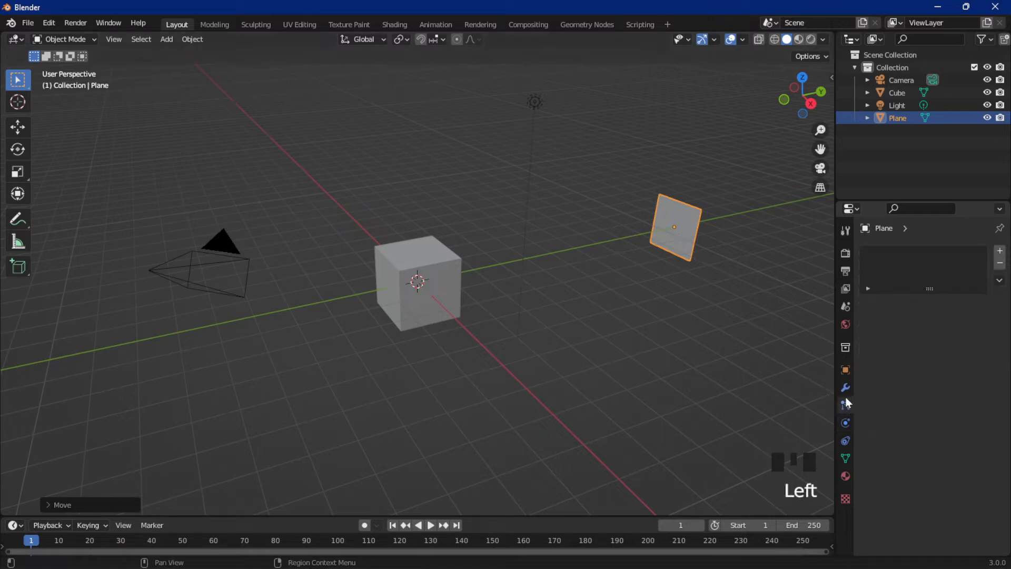
click(999, 251)
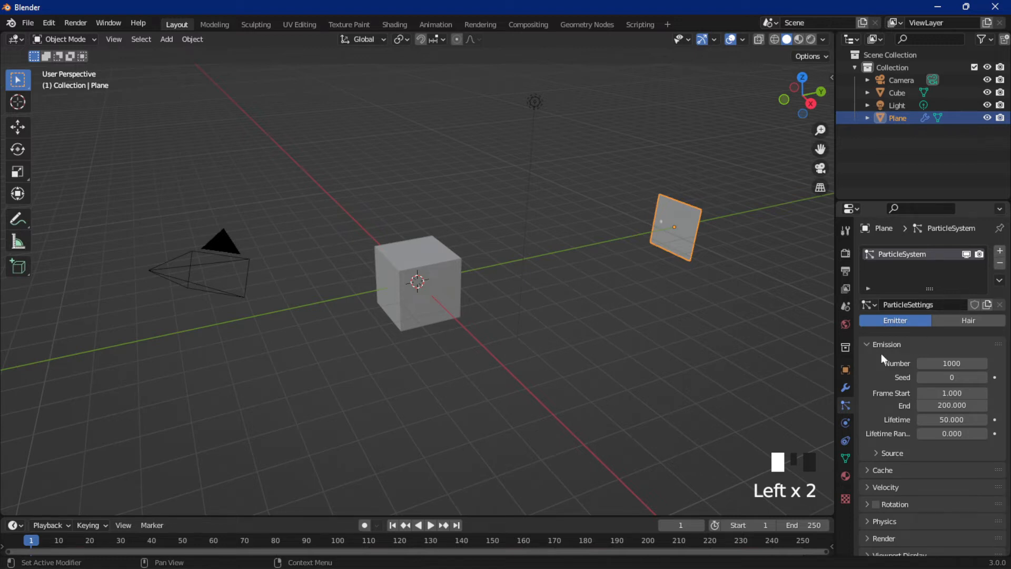
scroll(880, 378, down, 12)
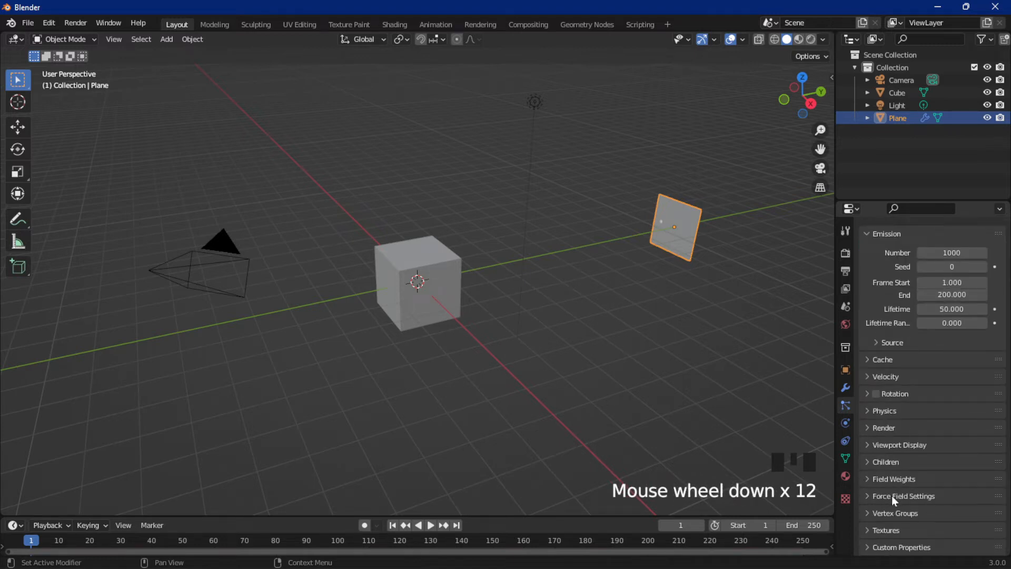
click(911, 494)
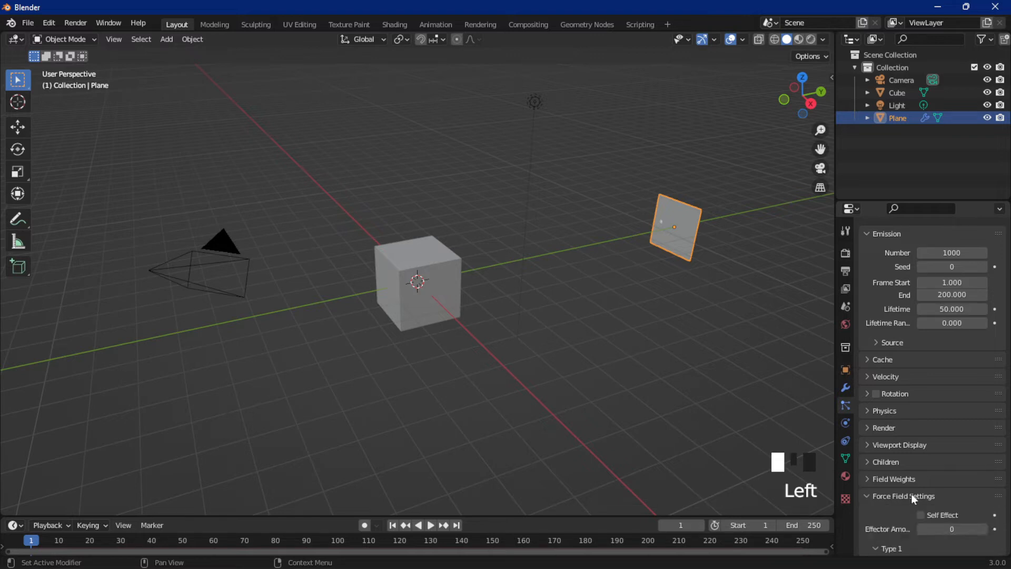
scroll(919, 492, down, 6)
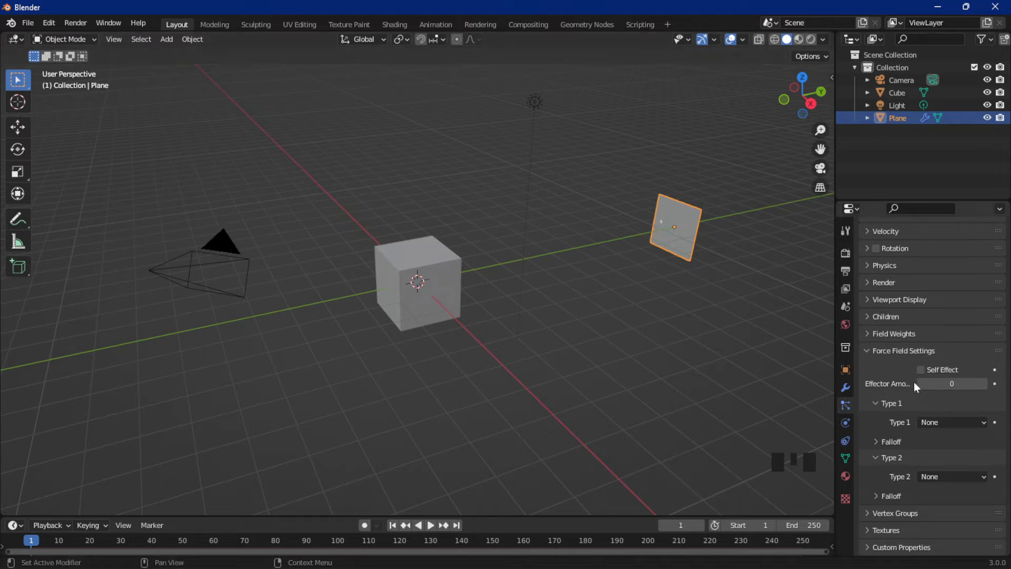
click(939, 423)
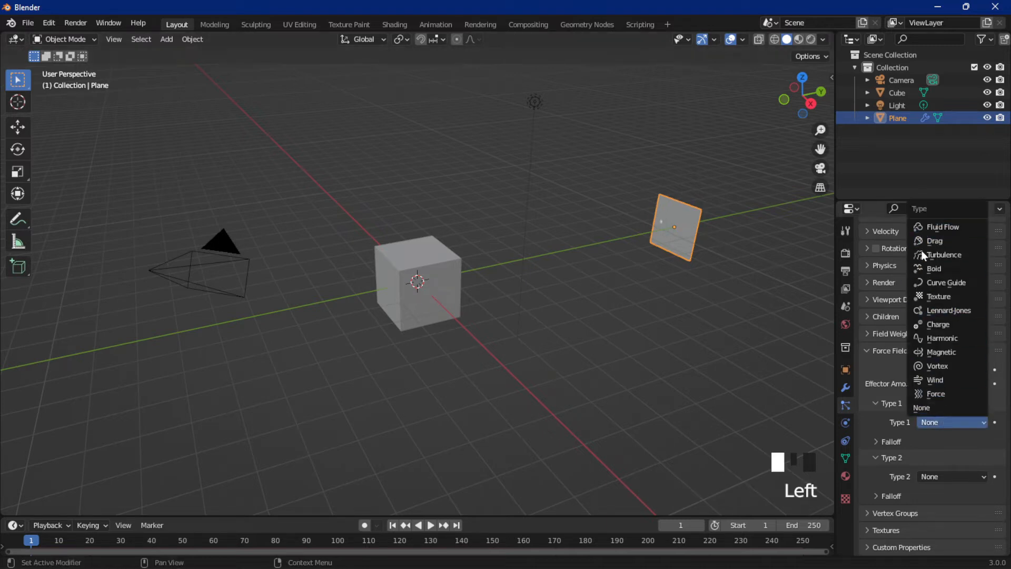
click(932, 325)
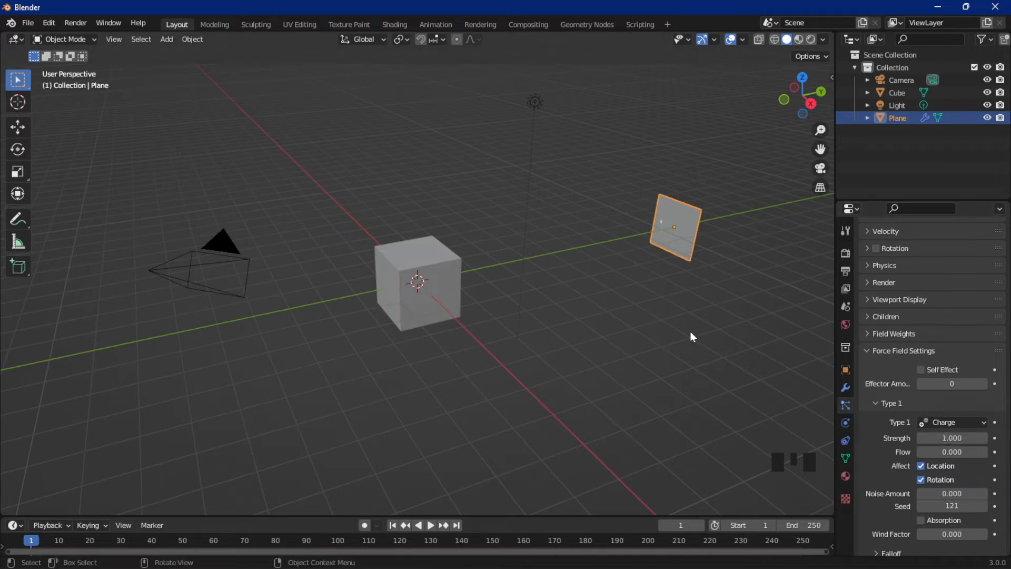
Step: Play the particle animation from the plane and check the cube's Charge force field settings
key(space)
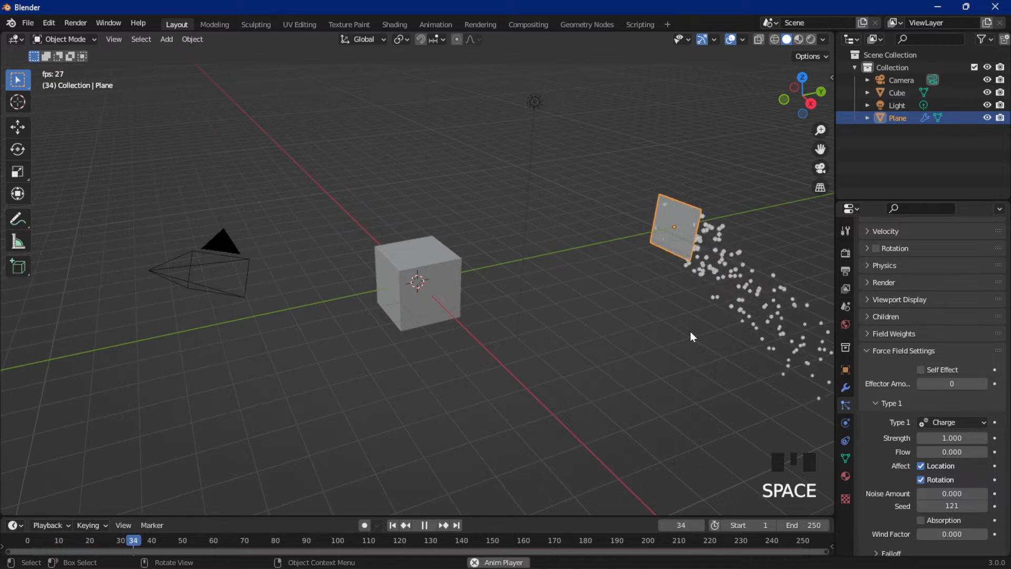
key(space)
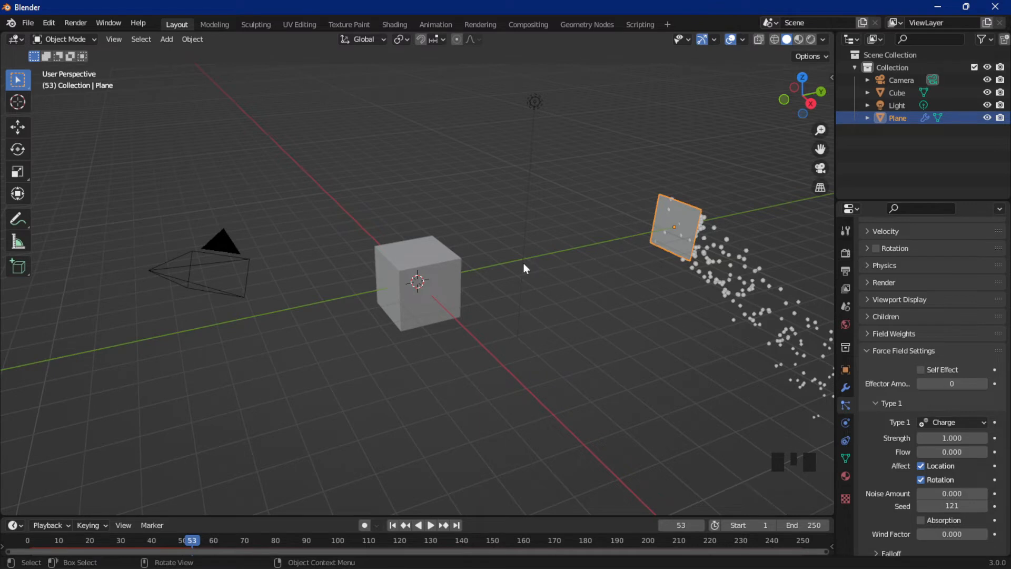
click(410, 287)
click(846, 423)
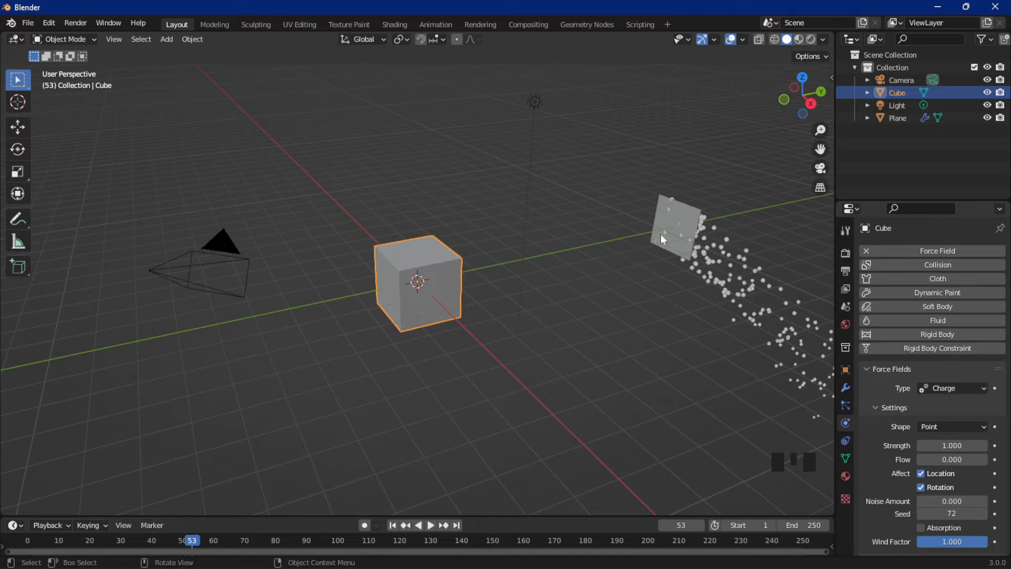
click(674, 234)
key(space)
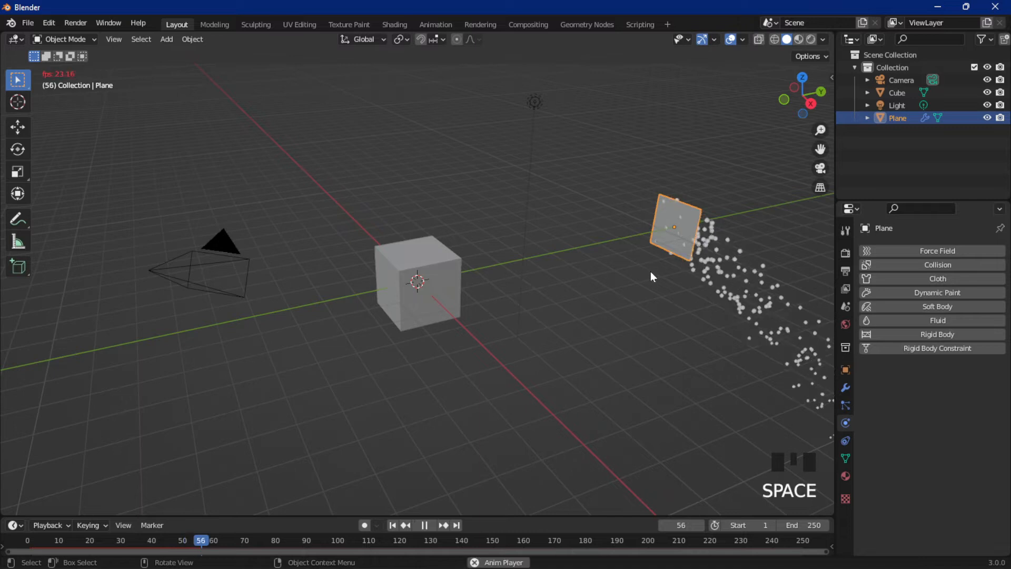
key(space)
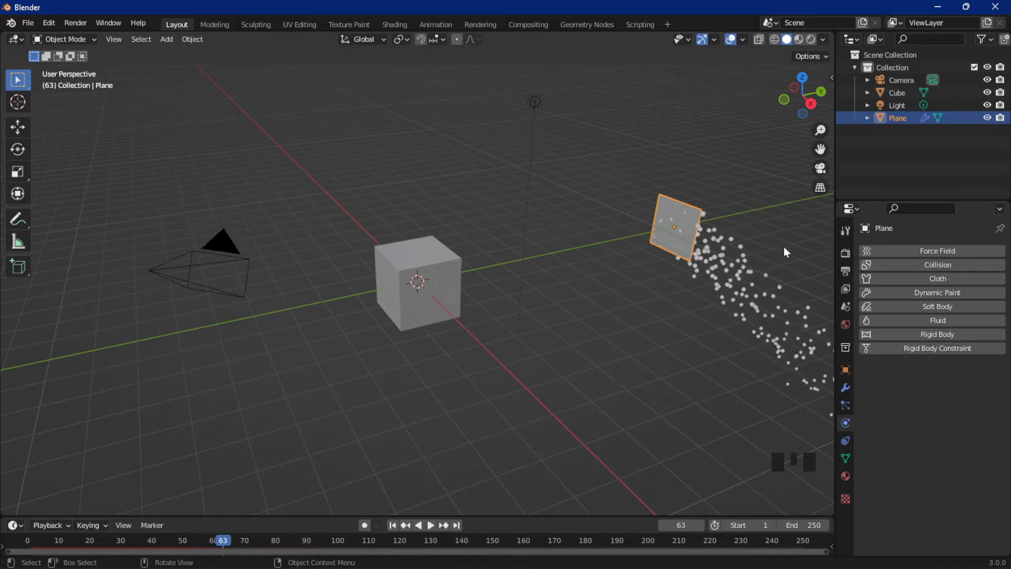
Step: Turn off gravity for the scene and play the particle animation to see the emission without it
click(842, 306)
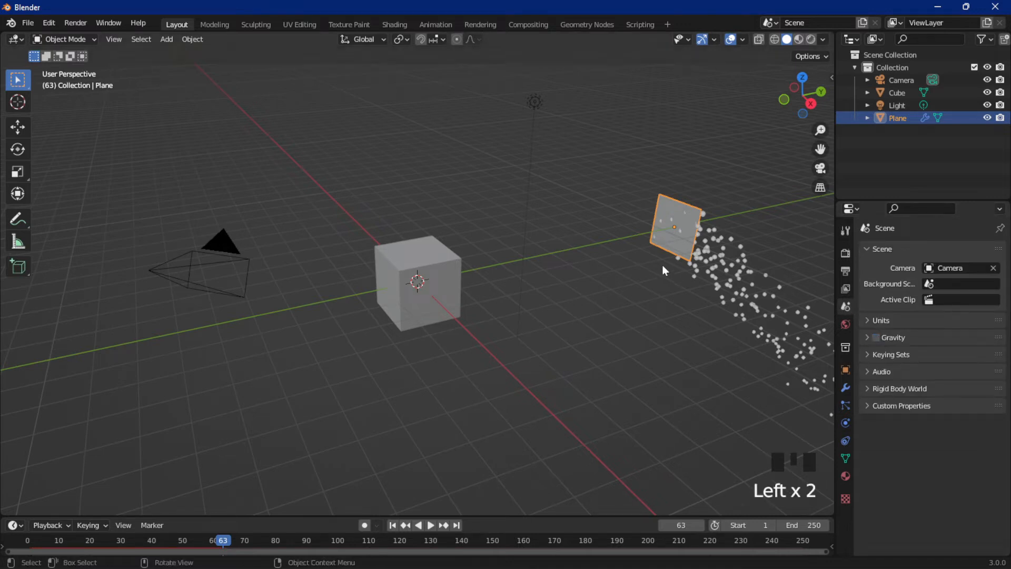
key(space)
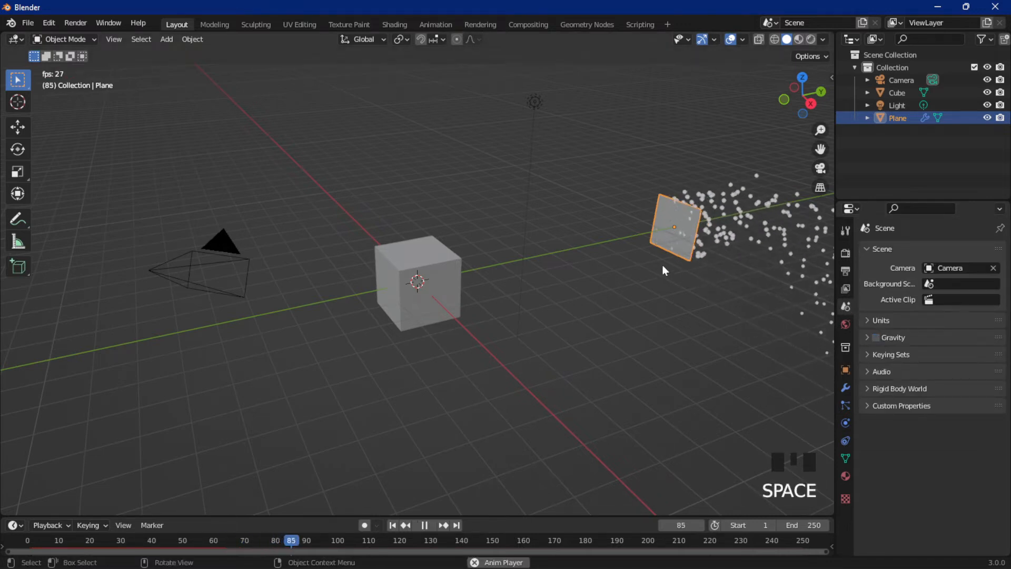
key(space)
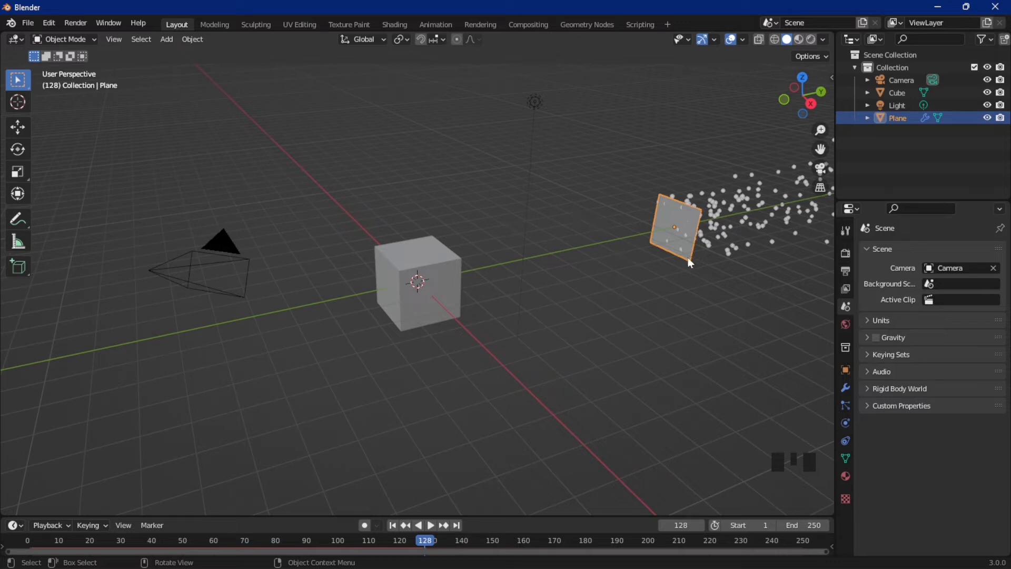
Step: Select the cube and set its Charge force field strength to -1
click(420, 302)
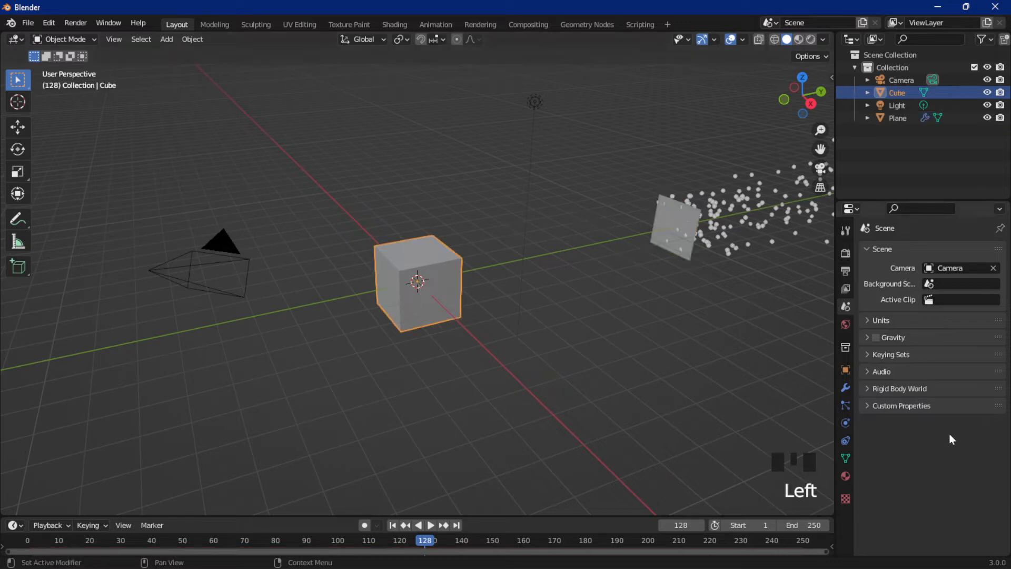
click(845, 422)
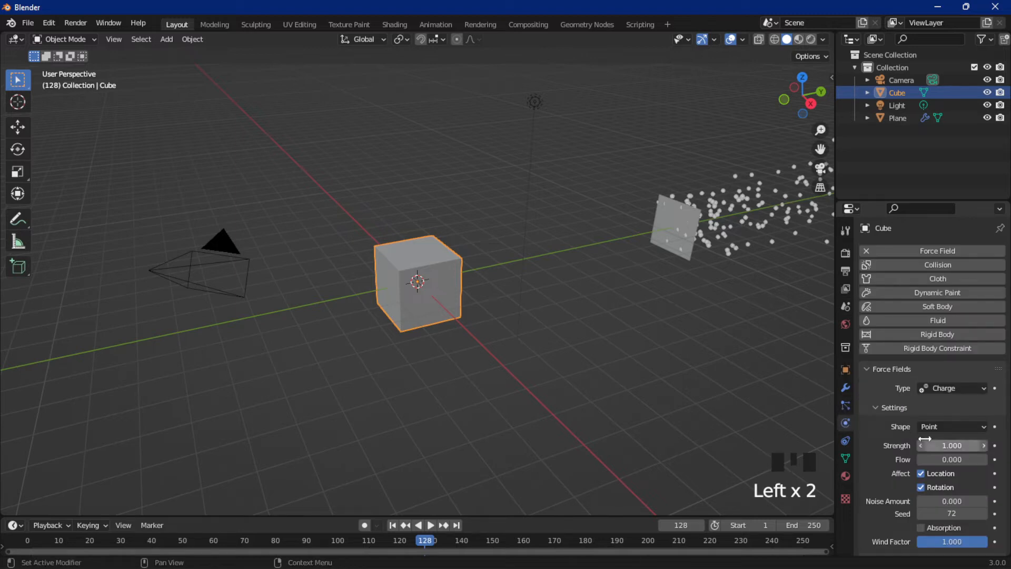
click(952, 445)
click(920, 445)
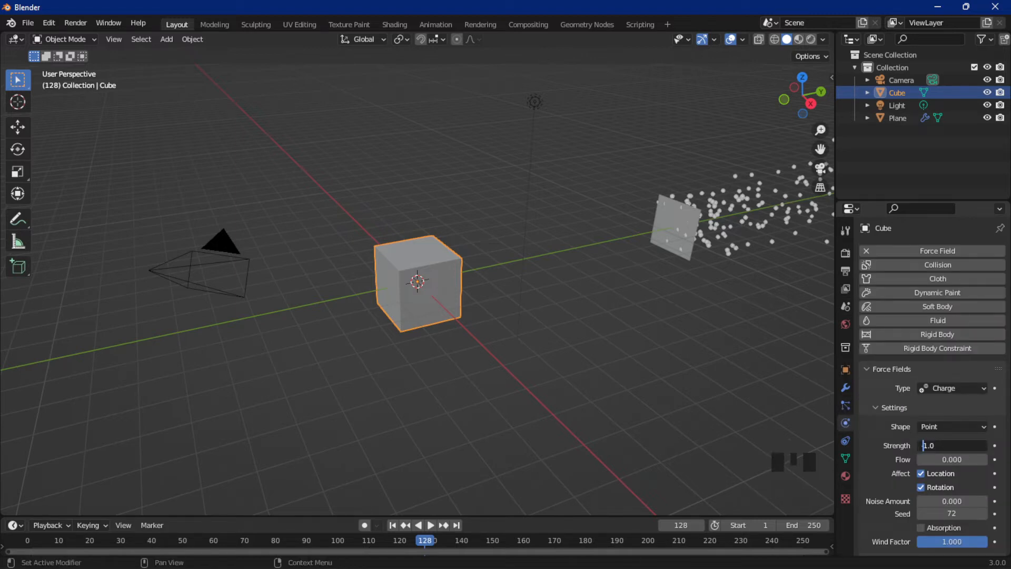
text(-)
key(Return)
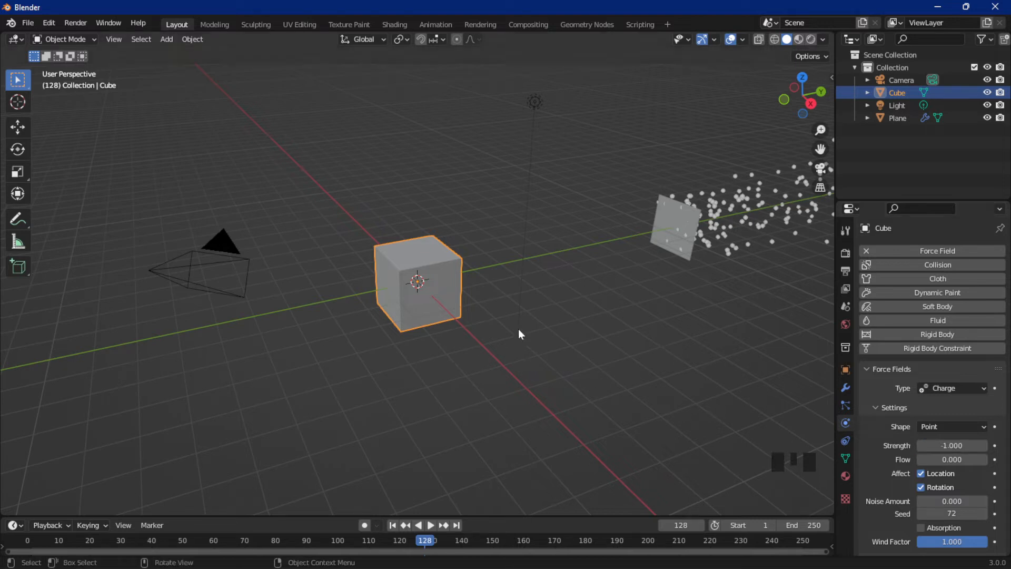
Step: Play the particle animation, return to the first frame, and replay it to see how the cube affects the particles
key(space)
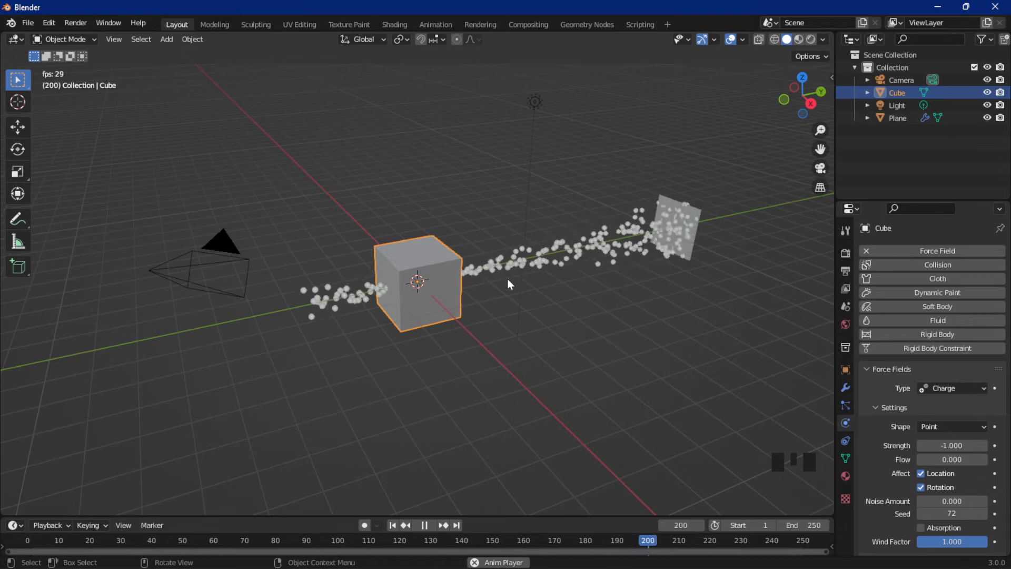
key(space)
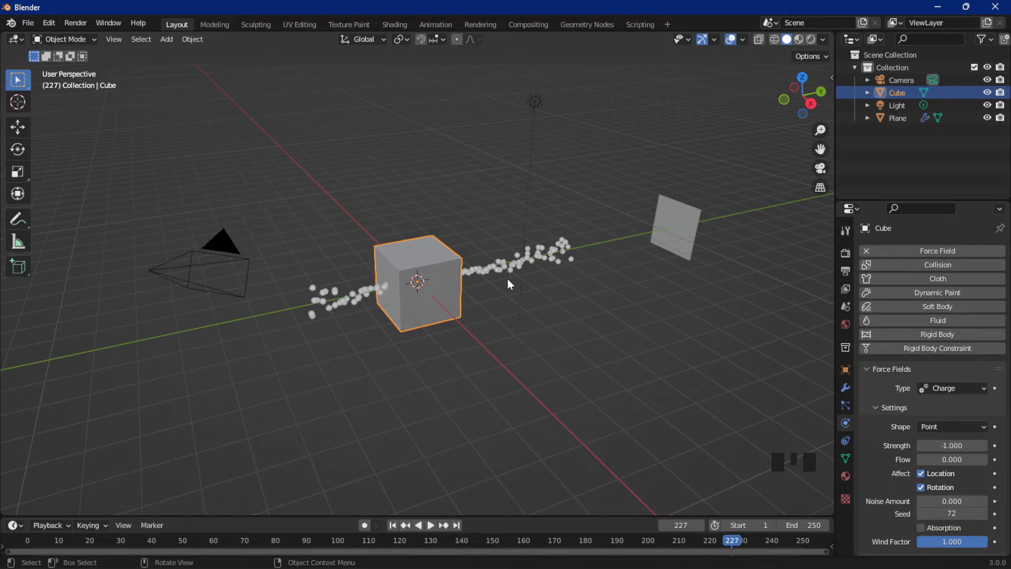
key(space)
key(space)
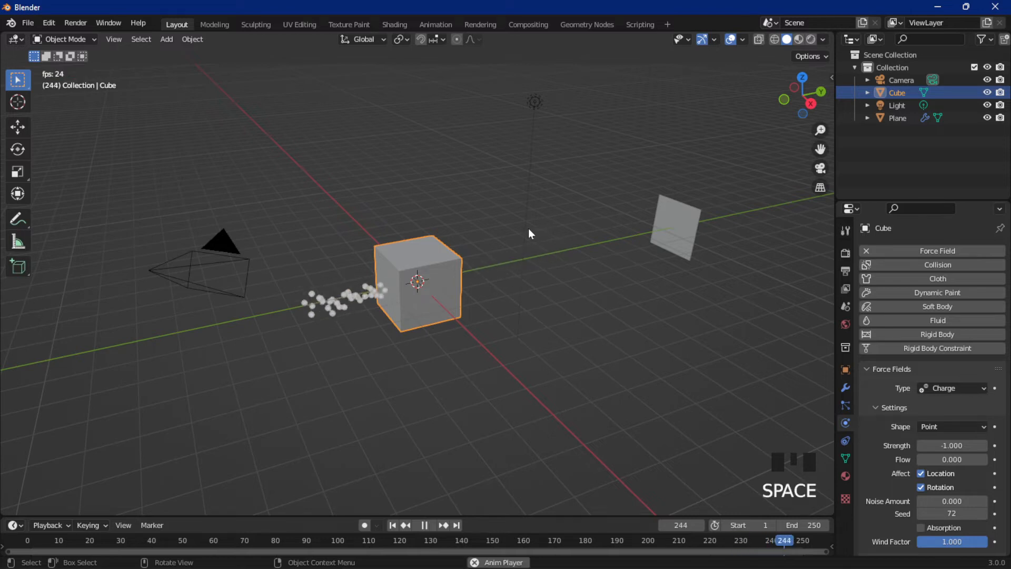
key(shift+Left)
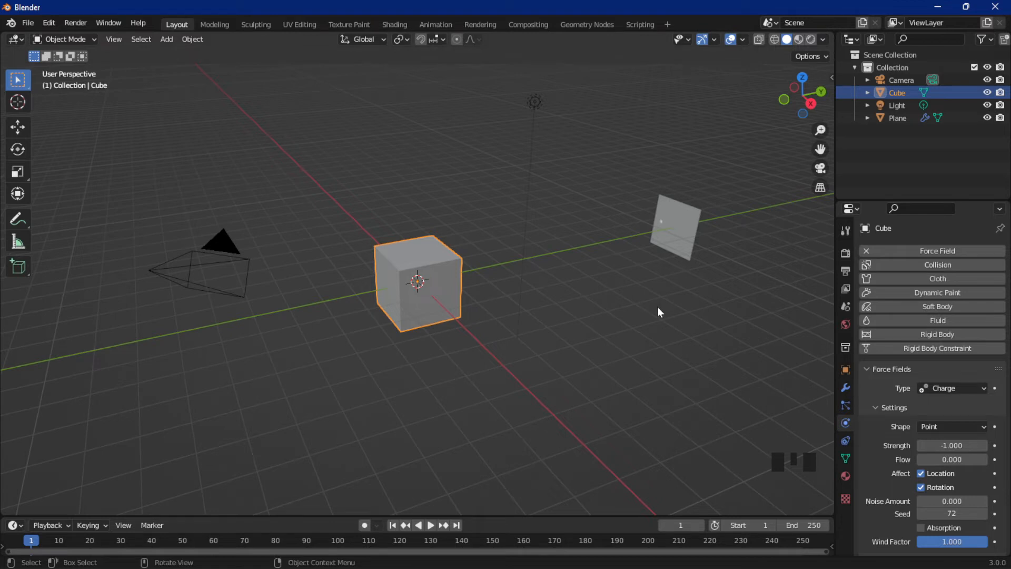
key(space)
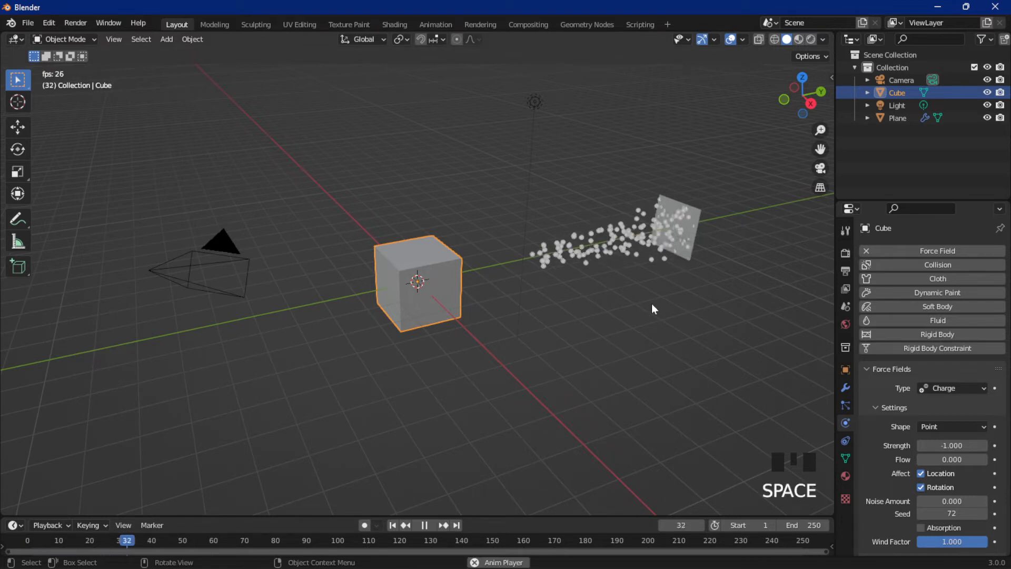
key(space)
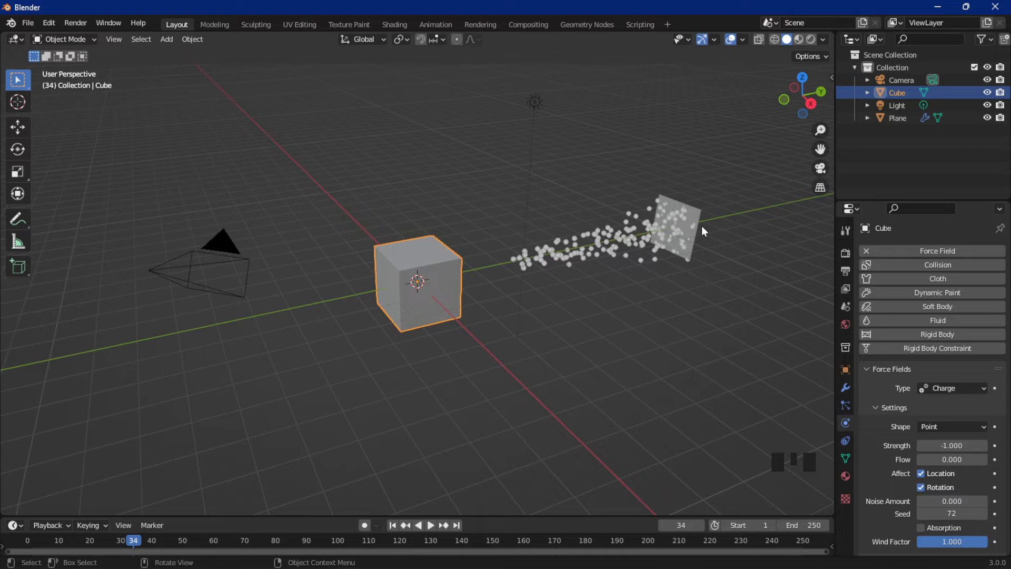
Step: Set the cube's Charge strength to -26 and play the animation to see the particles' response
click(952, 445)
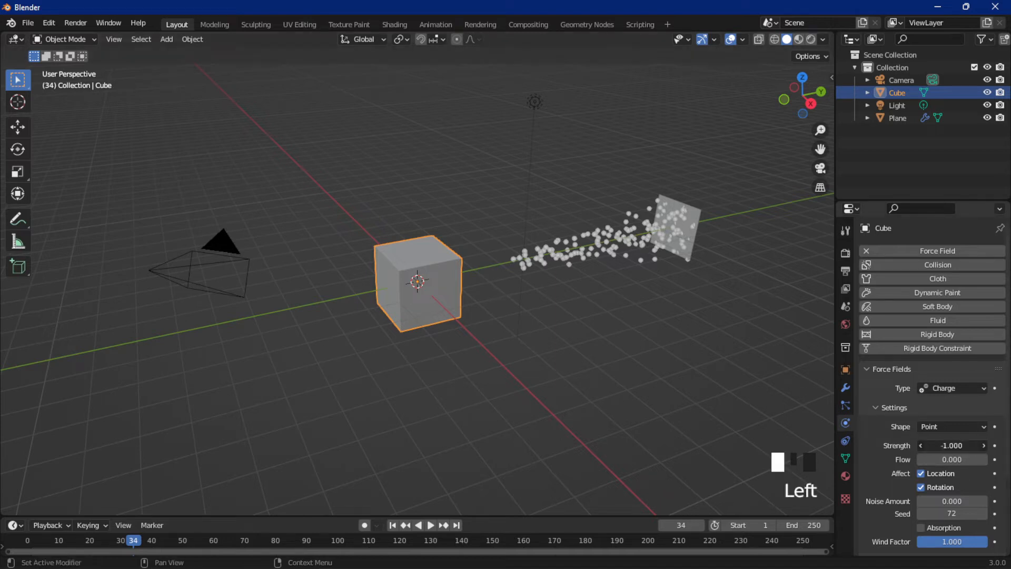
drag(952, 445, 930, 445)
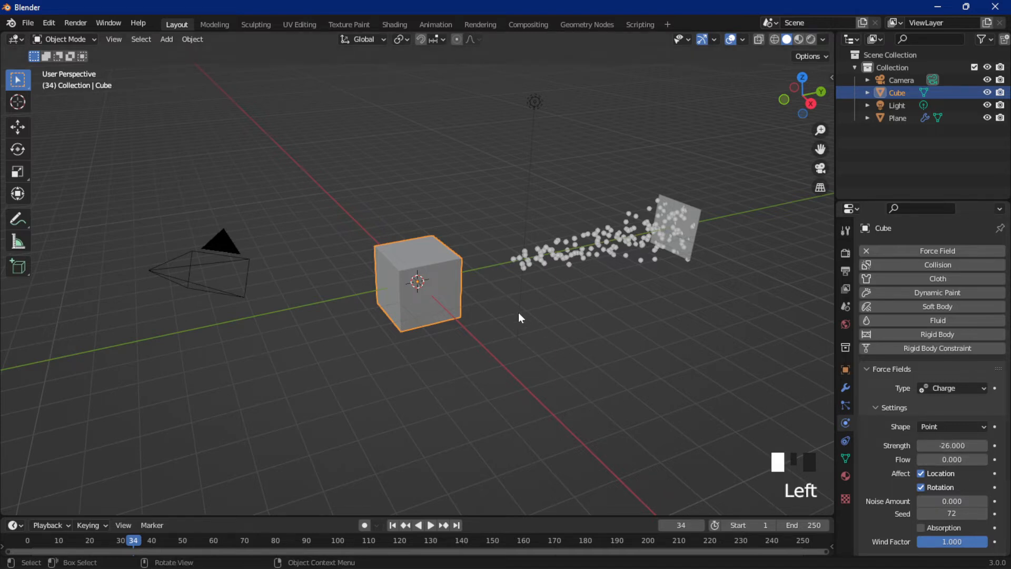
key(space)
scroll(529, 309, down, 3)
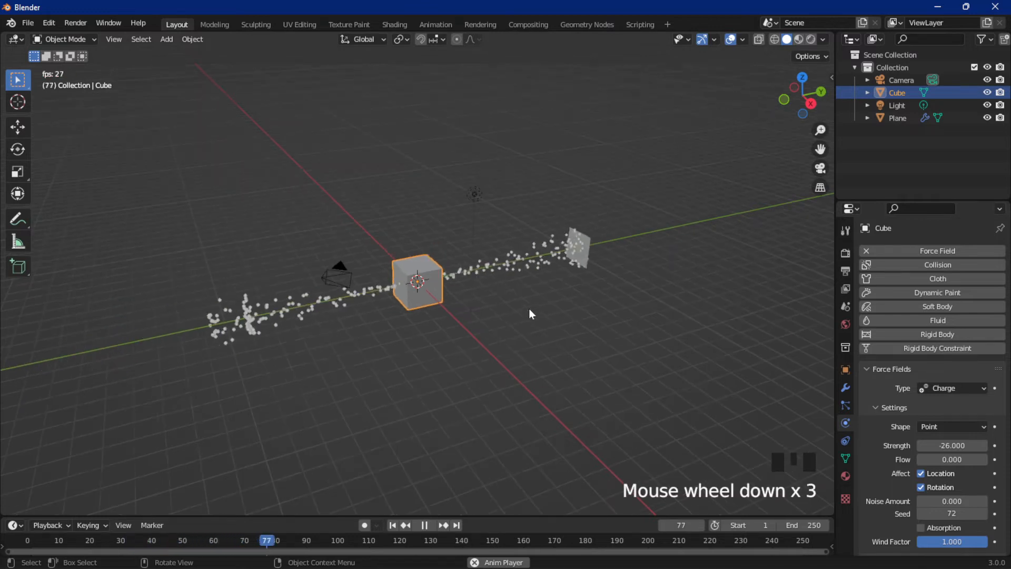
scroll(528, 308, up, 2)
key(space)
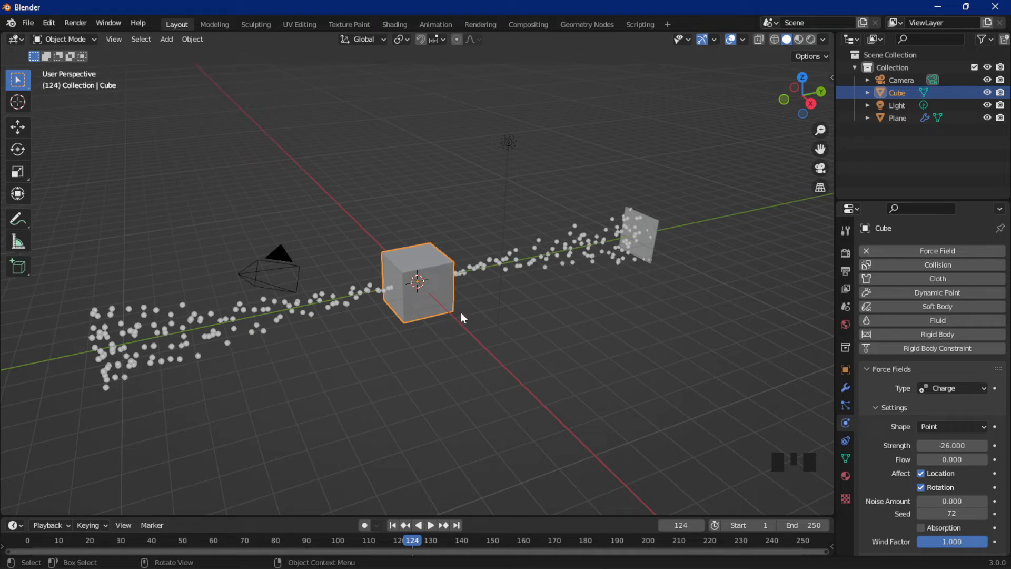
key(space)
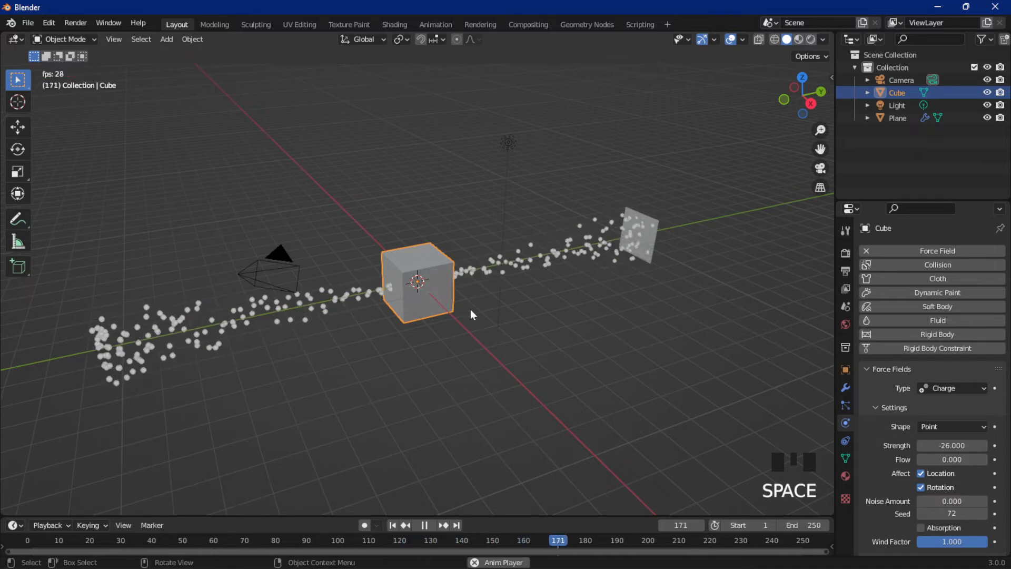
key(space)
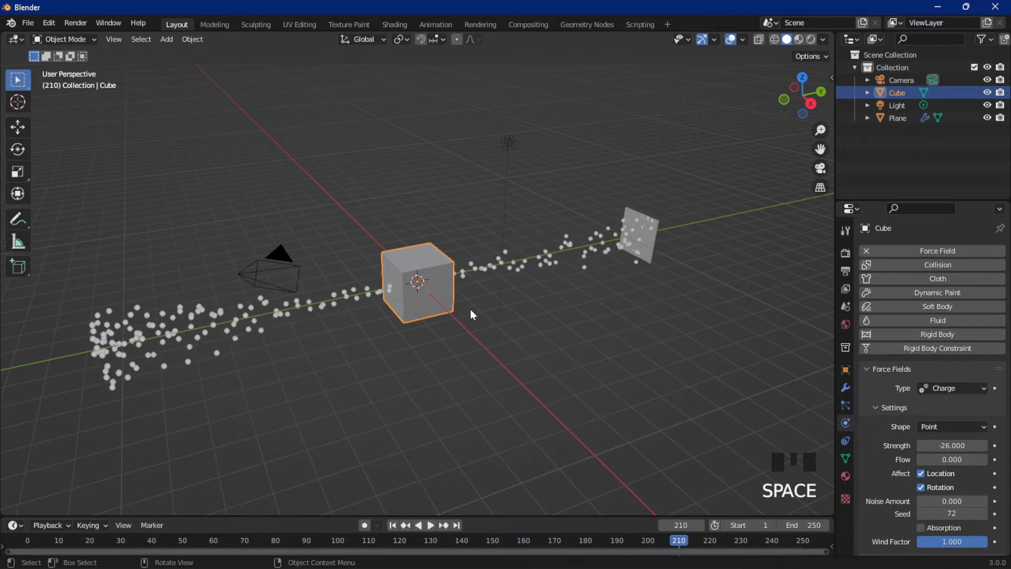
Step: Raise the cube's Charge flow to 7.7 and on to 10, playing the animation to compare the particle motion
drag(947, 459, 974, 459)
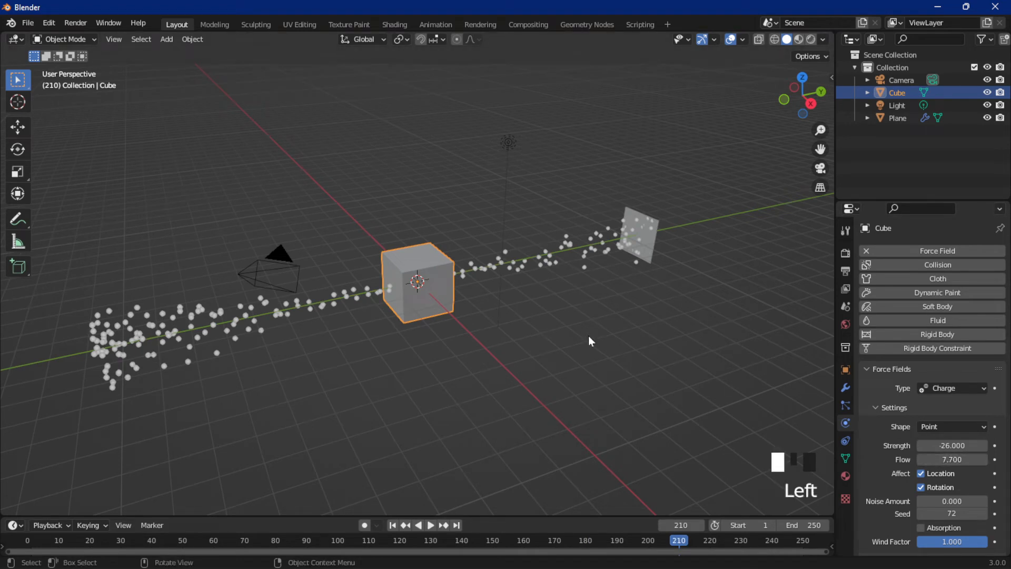
key(space)
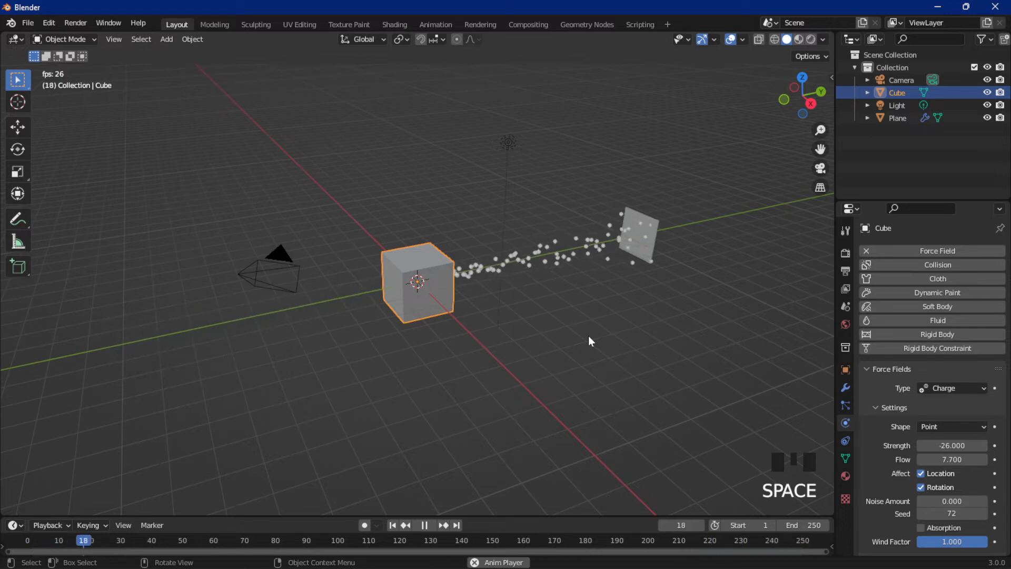
drag(917, 459, 929, 460)
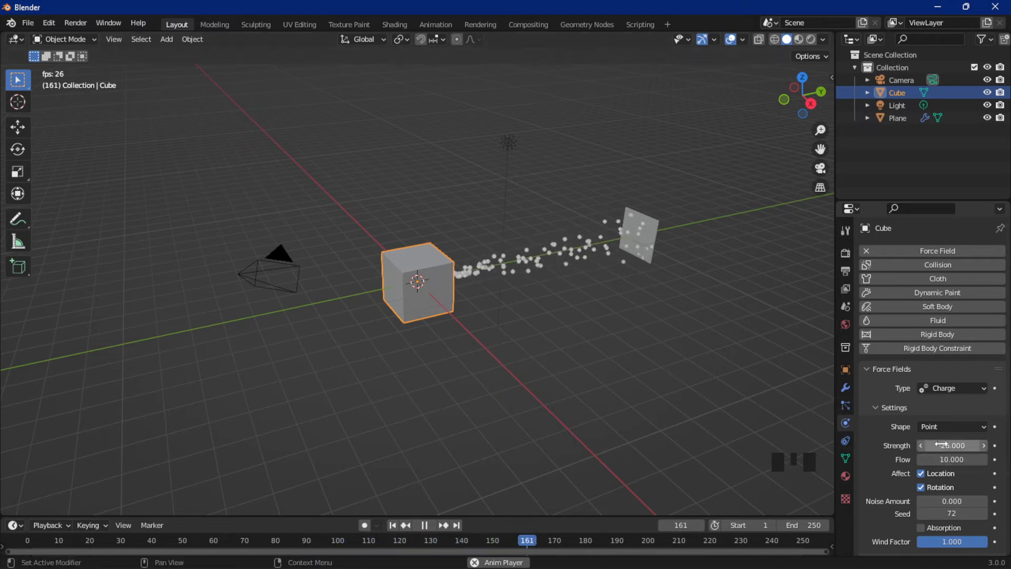
drag(940, 445, 937, 445)
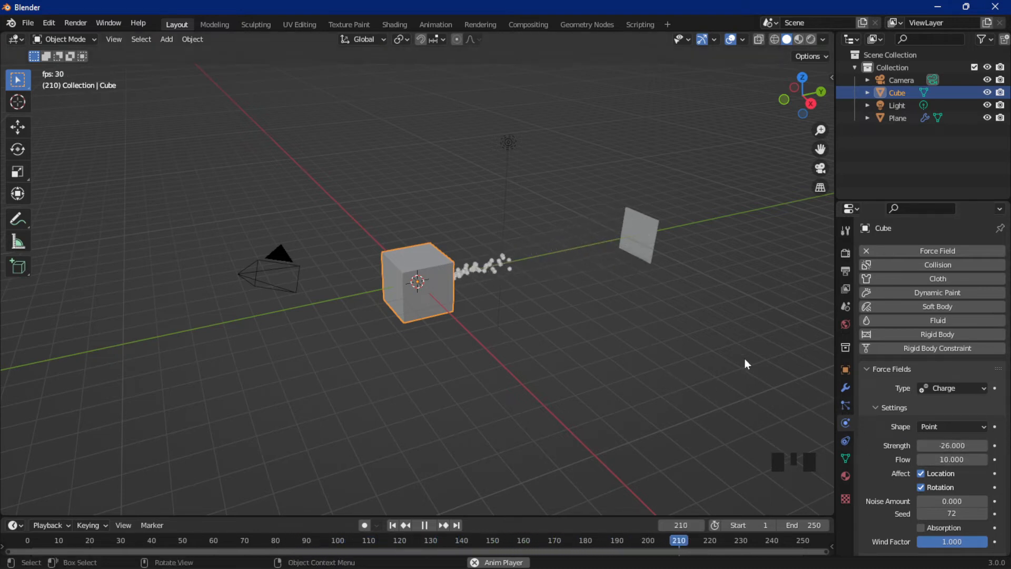
key(space)
key(space)
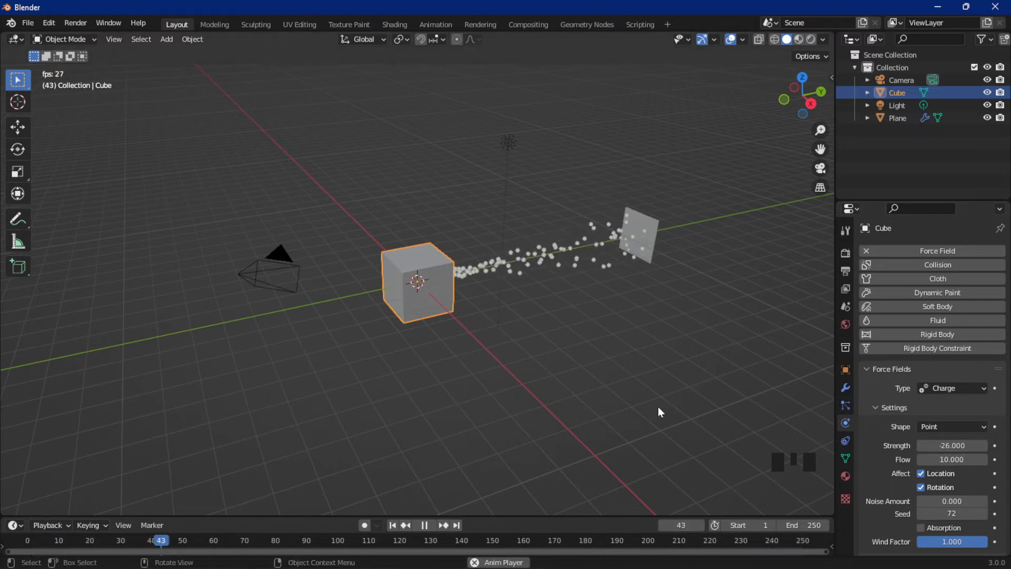
key(space)
key(space)
key(space)
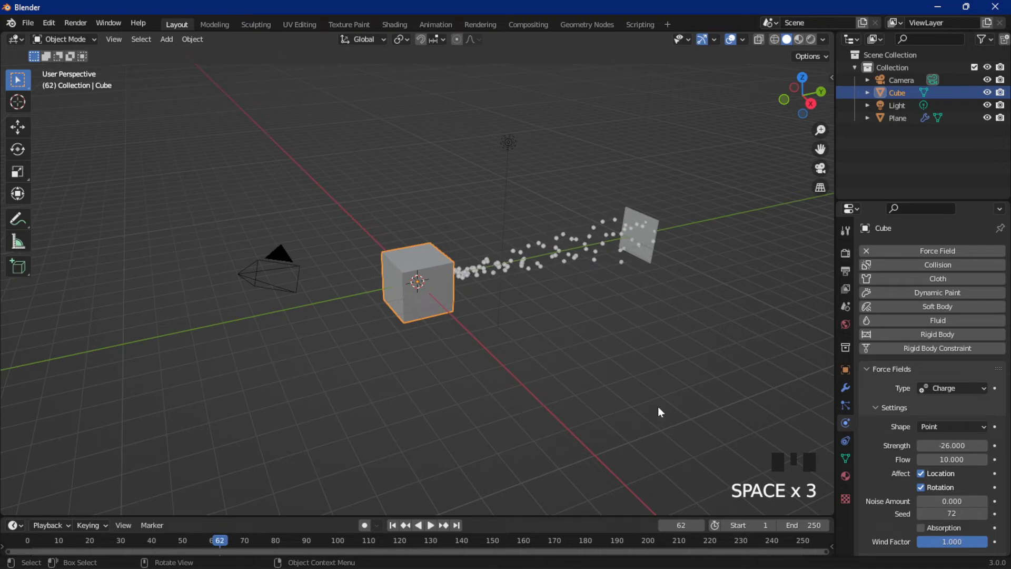
Step: Turn off the cube force field's effect on particle location and play the animation from the first frame
key(shift+Left)
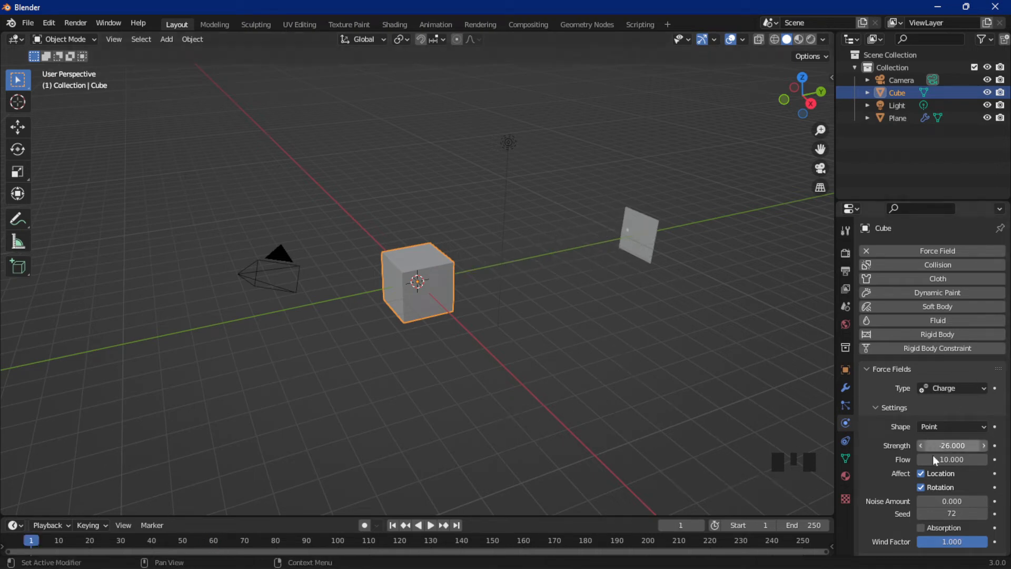
click(920, 473)
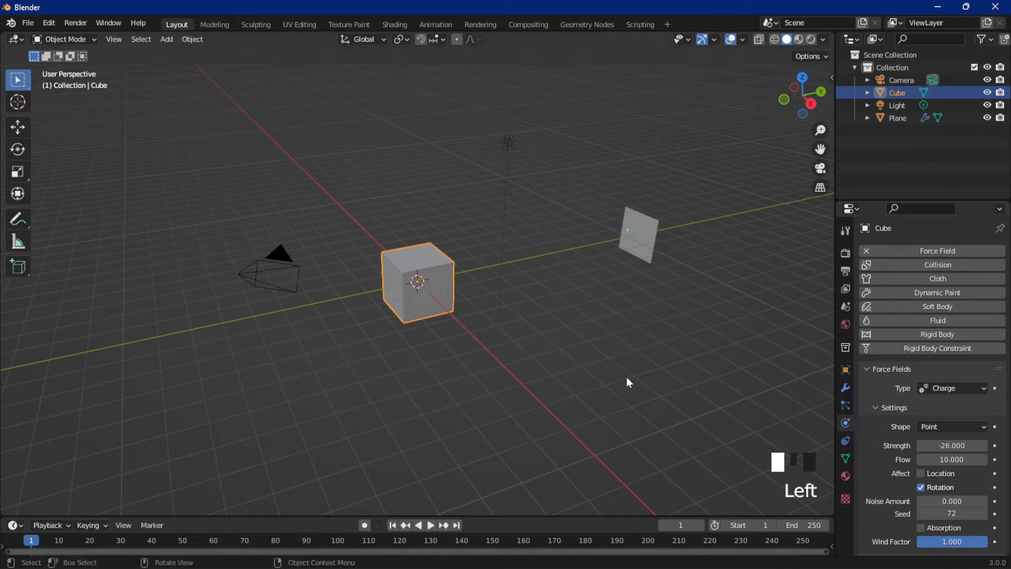
key(space)
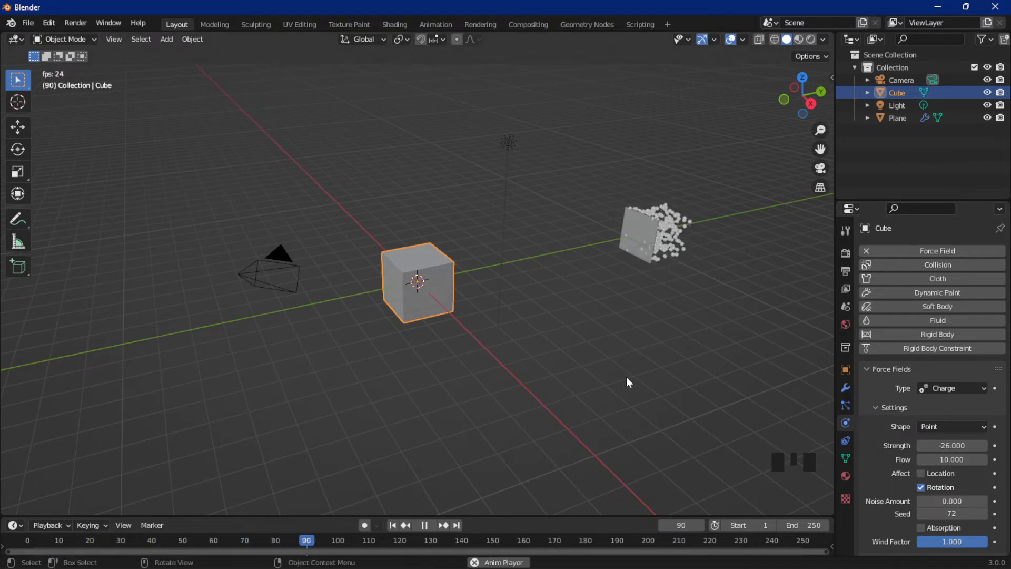
key(space)
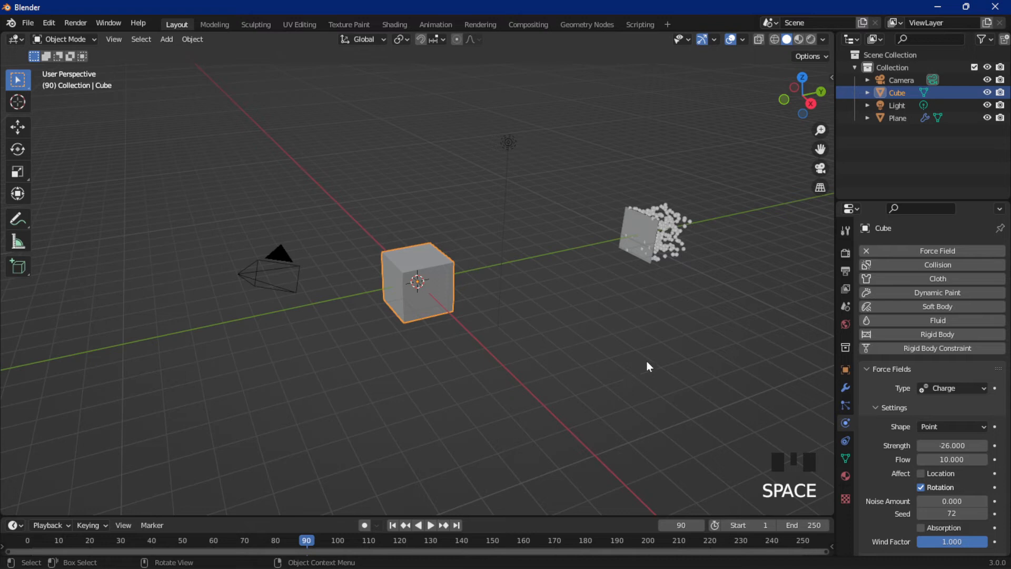
Step: Turn off the cube force field's effect on particle rotation and continue playing the animation briefly
click(919, 488)
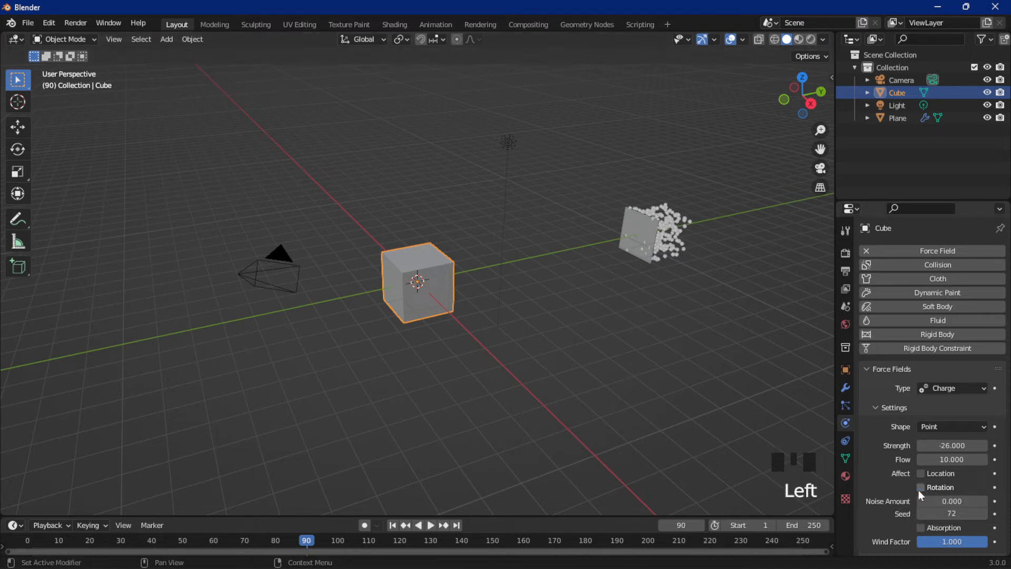
key(space)
key(space)
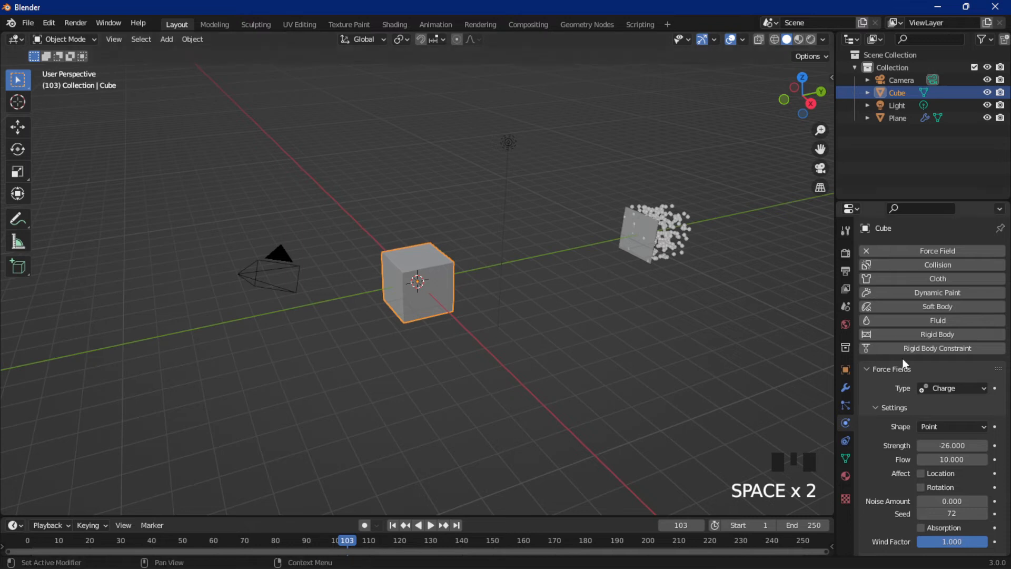
scroll(899, 389, down, 4)
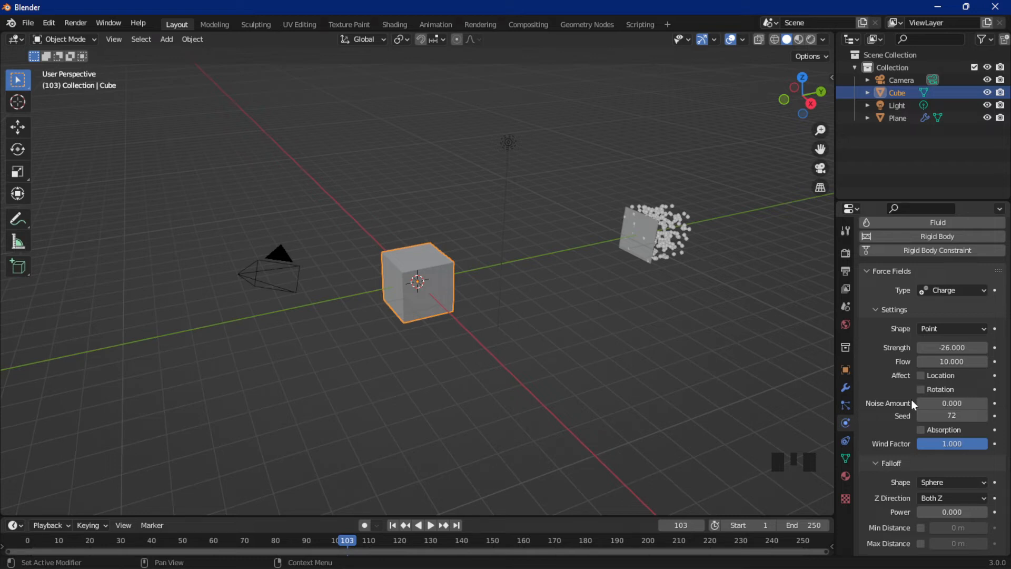
key(space)
key(space)
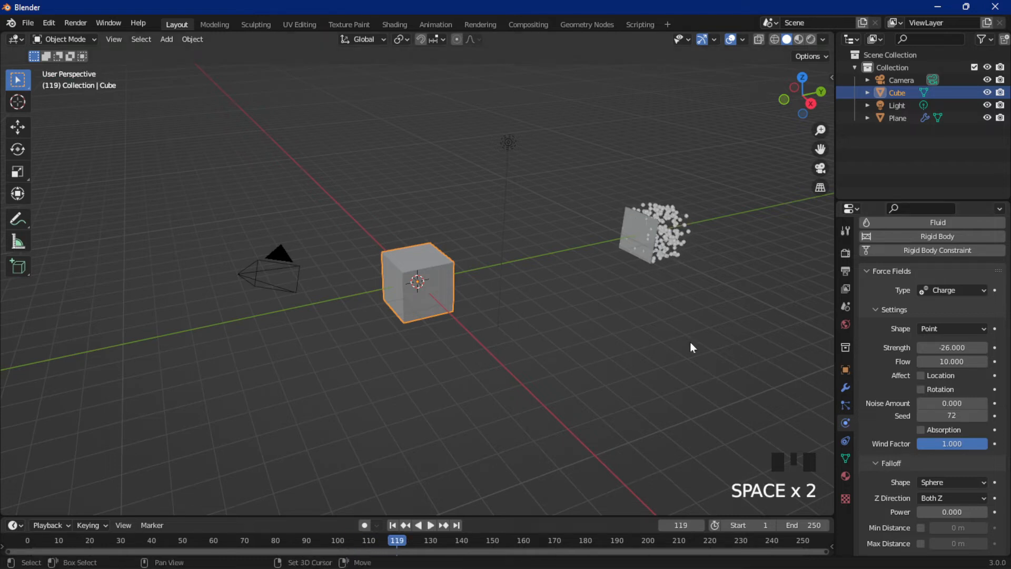
Step: Replay the animation from the first frame with both Affect options off, and review the cube's force field type
key(shift+Left)
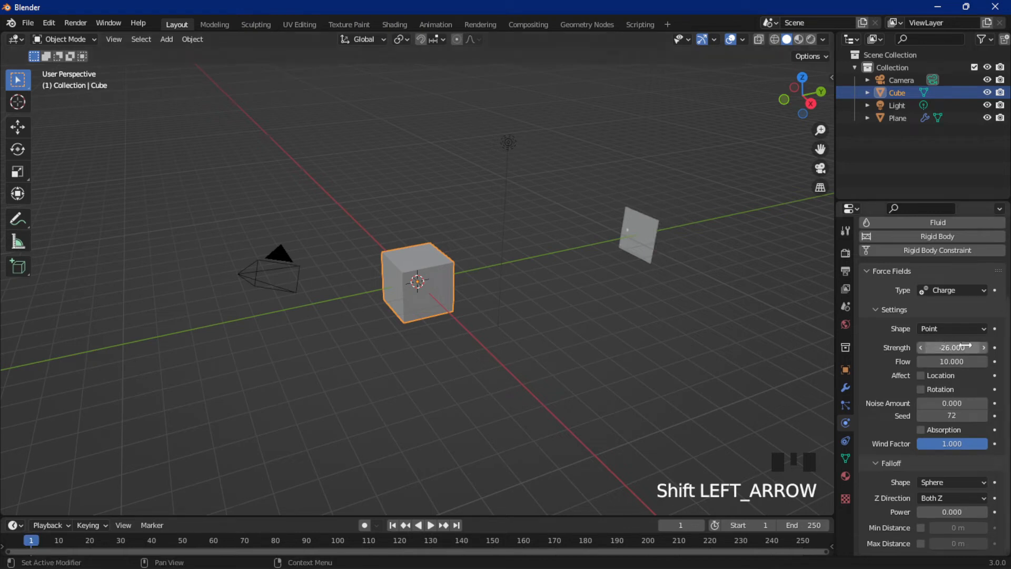
click(959, 292)
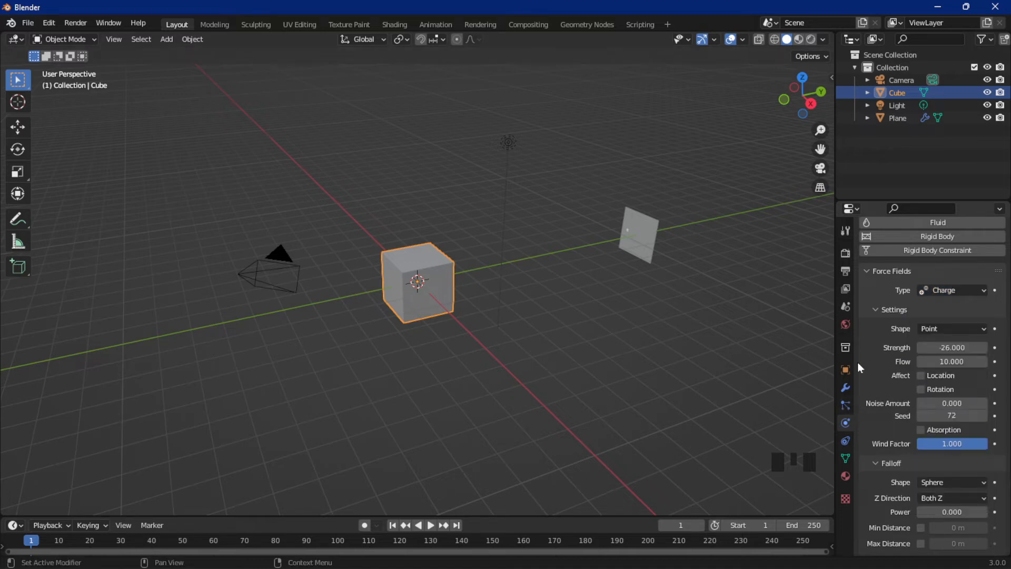
key(space)
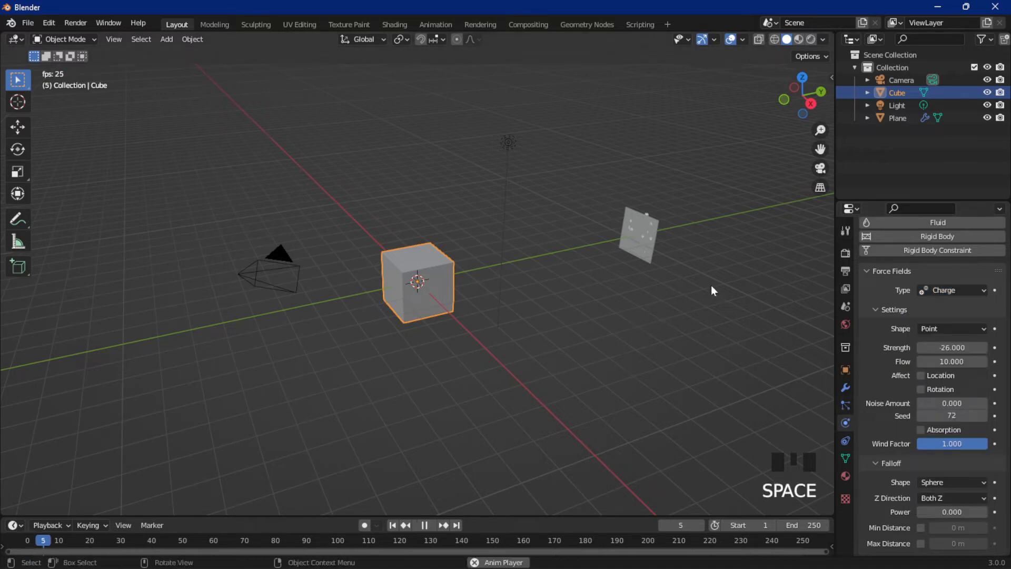
key(space)
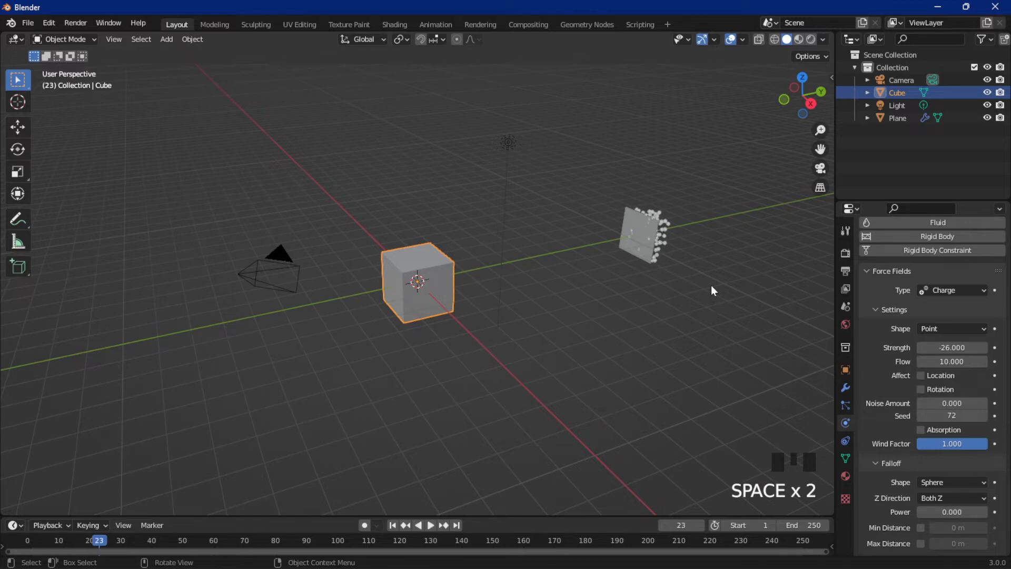
key(space)
key(space)
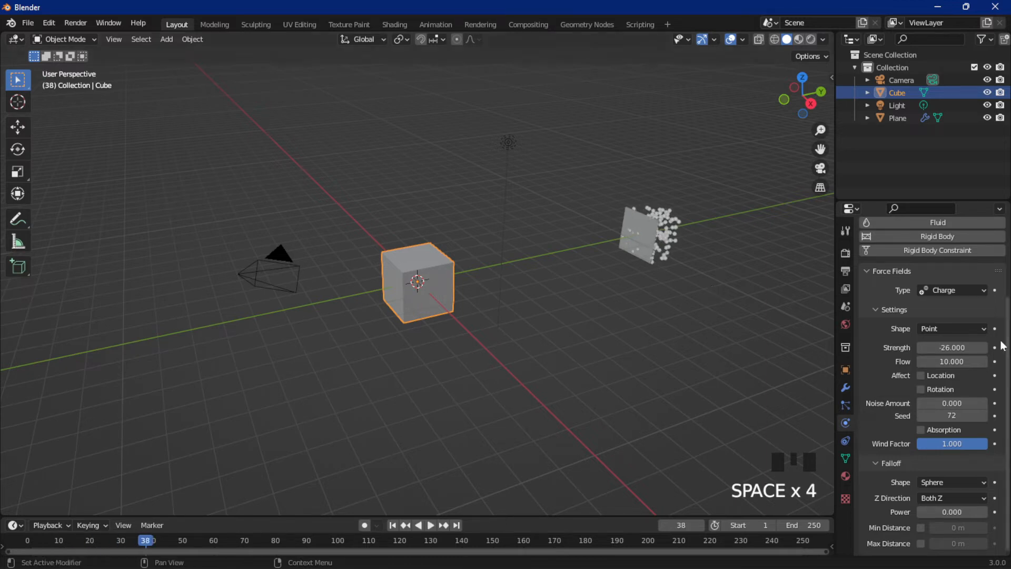
Step: Turn the cube force field's effect on particle location and rotation back on, playing the animation from the first frame twice to compare the motion
click(917, 377)
click(920, 389)
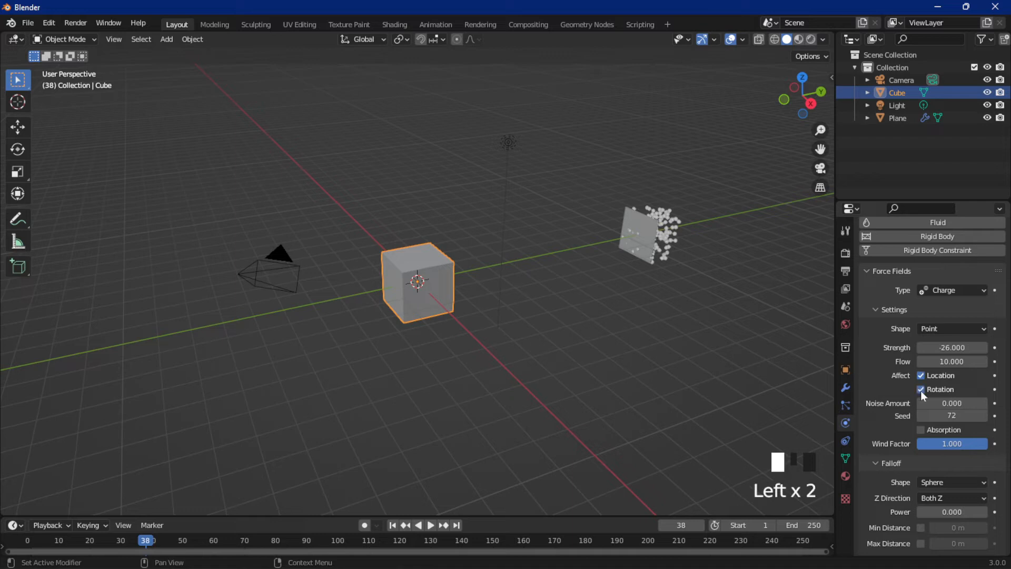
key(shift+Left)
key(space)
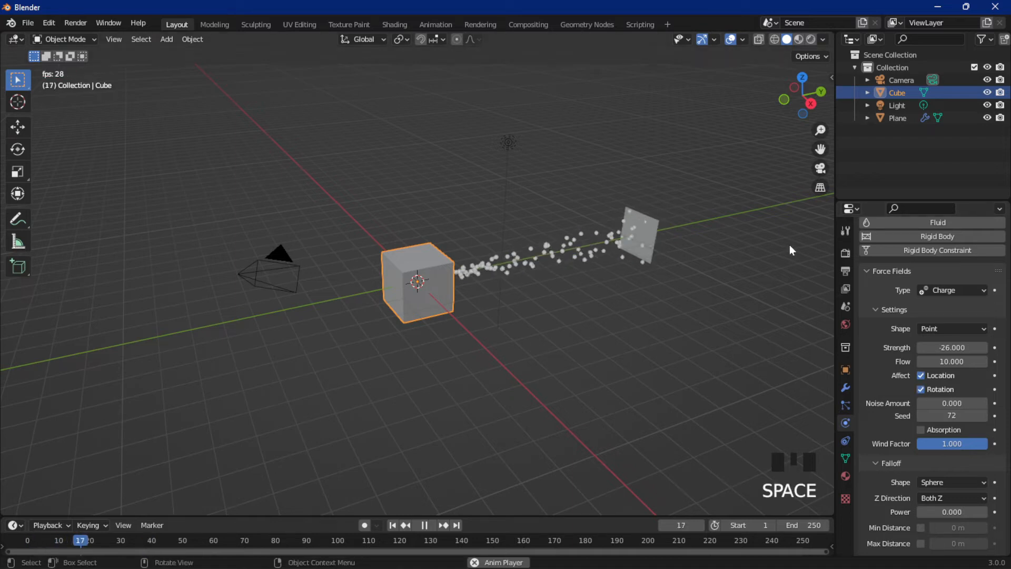
key(space)
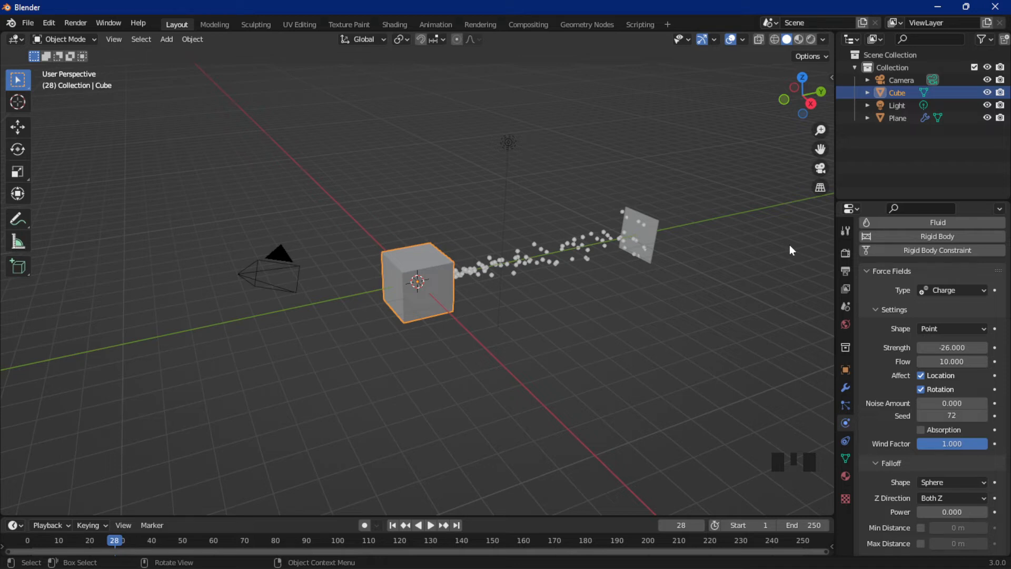
key(shift+Left)
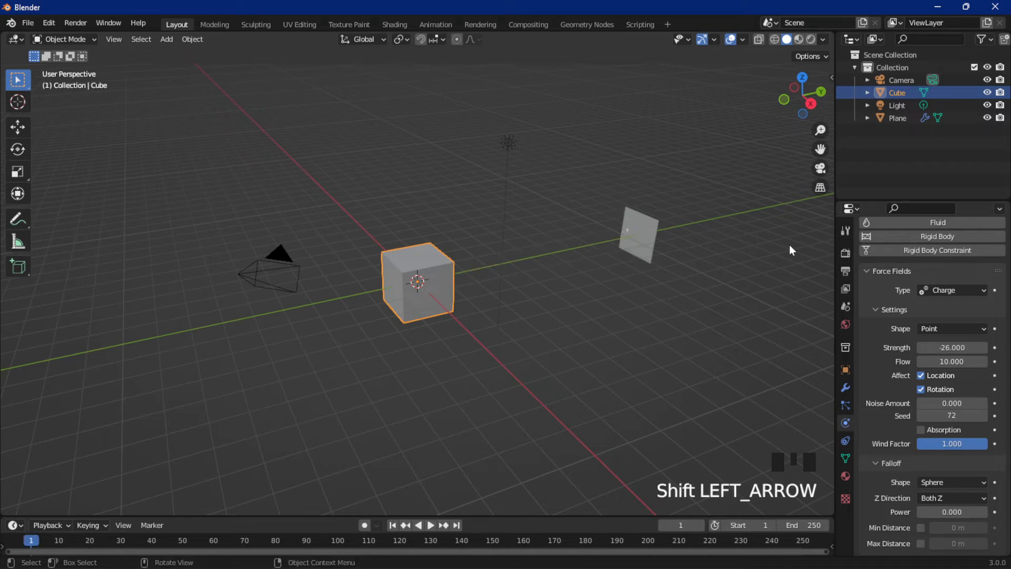
key(space)
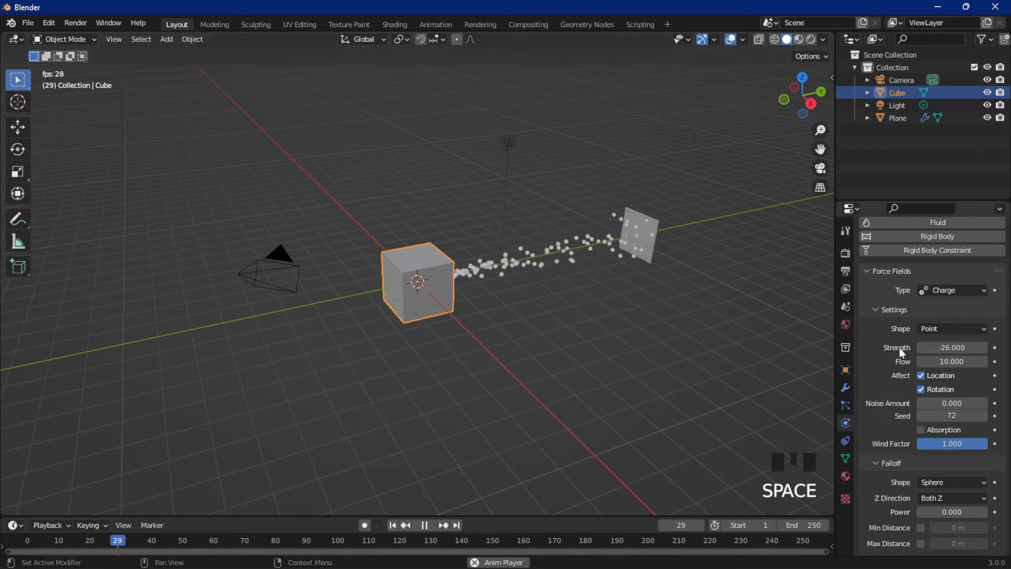
key(space)
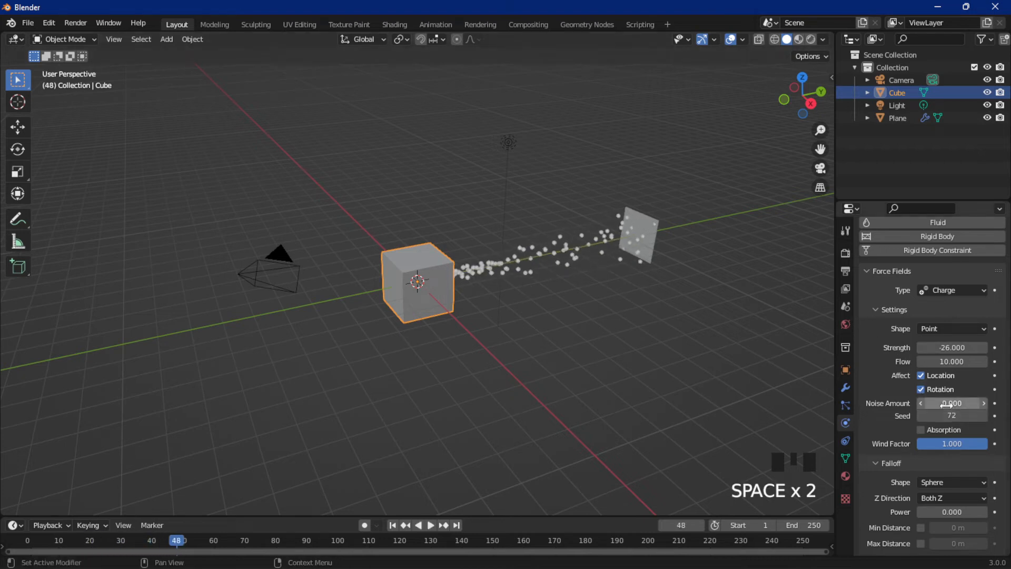
key(shift+Left)
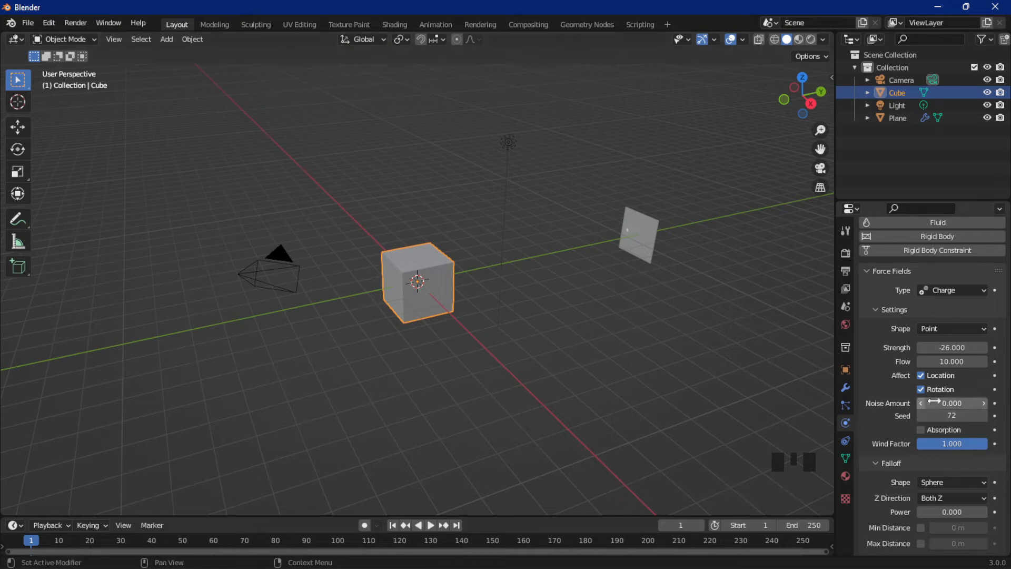
Step: Turn off the cube force field's effect on rotation, set its Noise Amount to 10, and play the animation
click(920, 389)
drag(945, 402, 985, 403)
key(space)
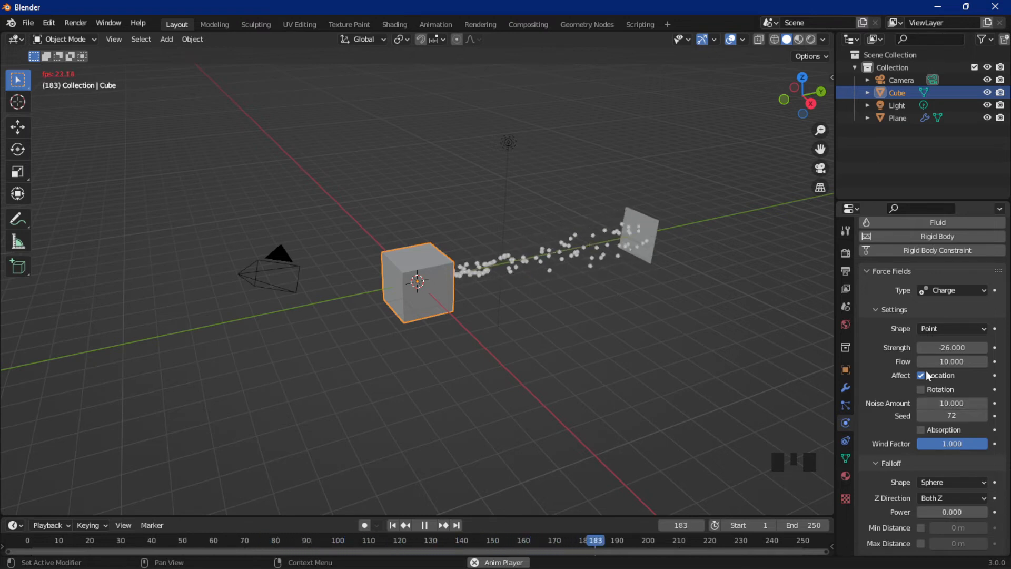
key(space)
Step: Set the cube's Charge flow to 0, play the animation, and return to the first frame
mouse_move(939, 361)
mouse_down()
mouse_move(858, 361)
mouse_move(940, 361)
mouse_up()
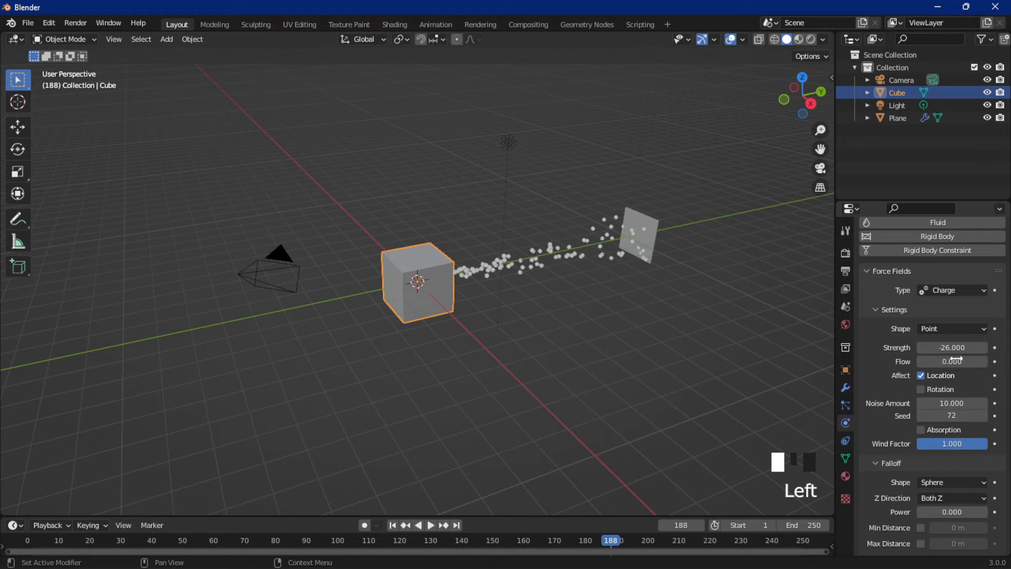
key(space)
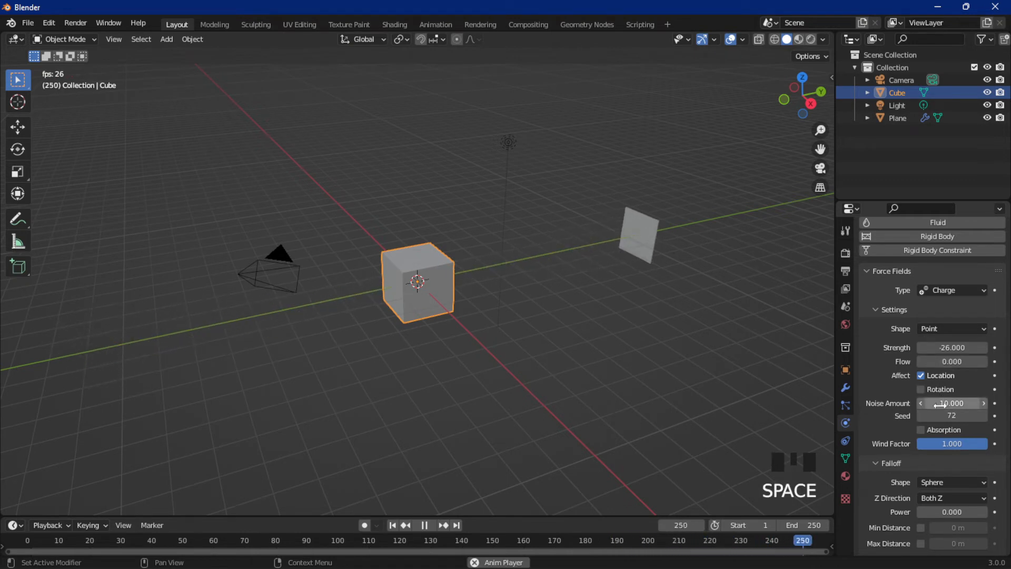
key(space)
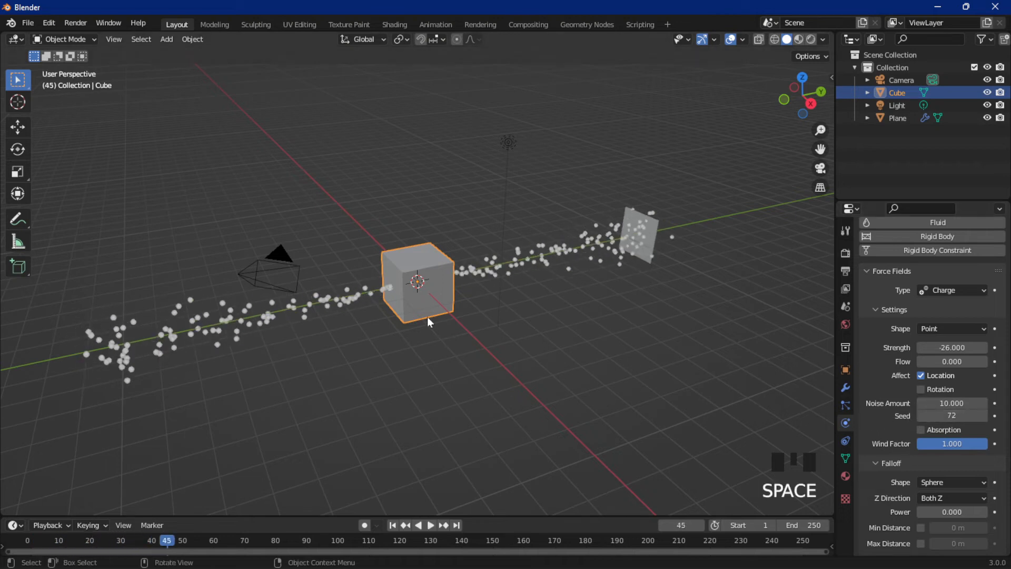
key(shift+Left)
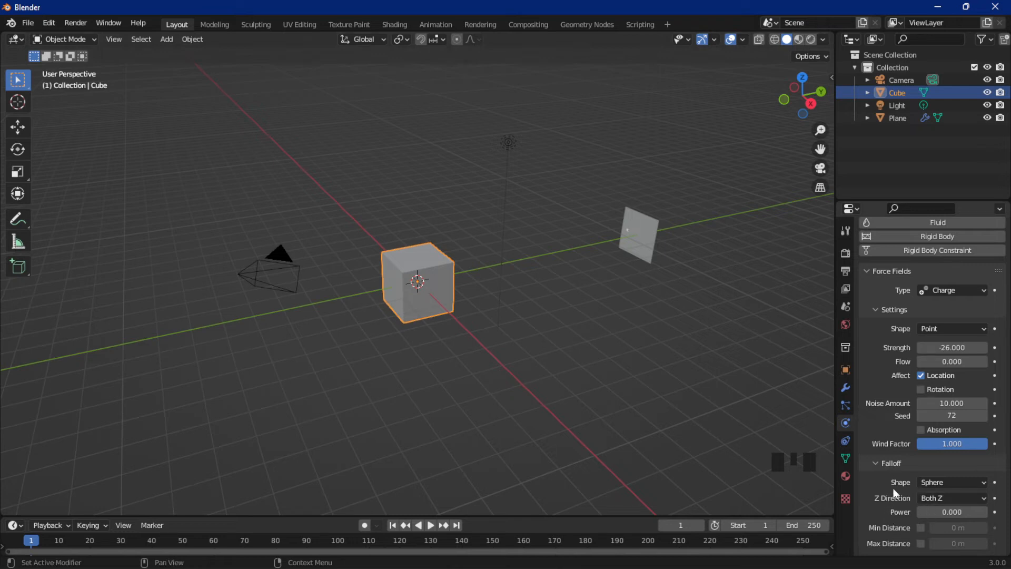
Step: Collapse the force field's Settings and Falloff sections, and delete all objects from the scene
click(878, 462)
click(895, 394)
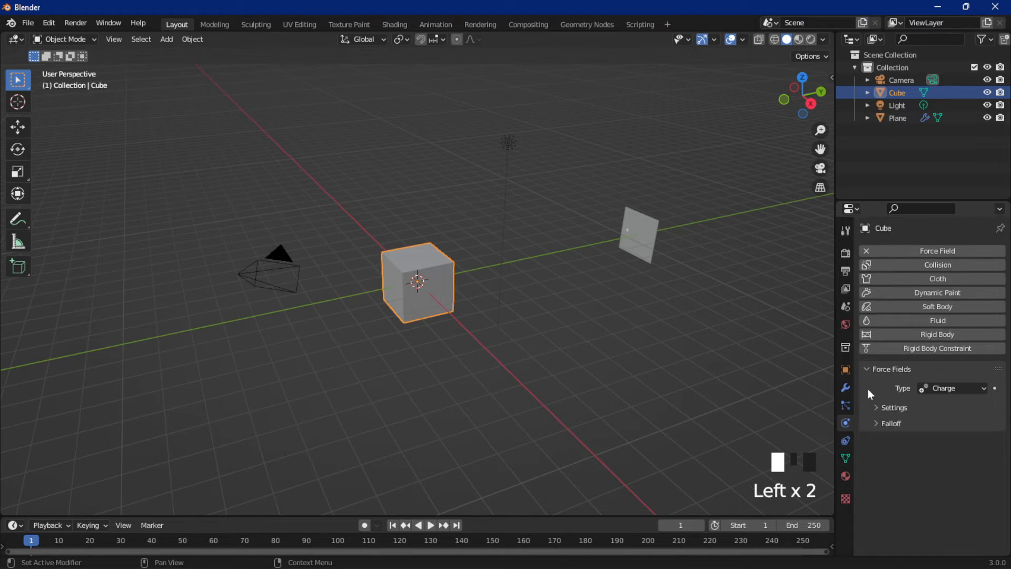
key(a)
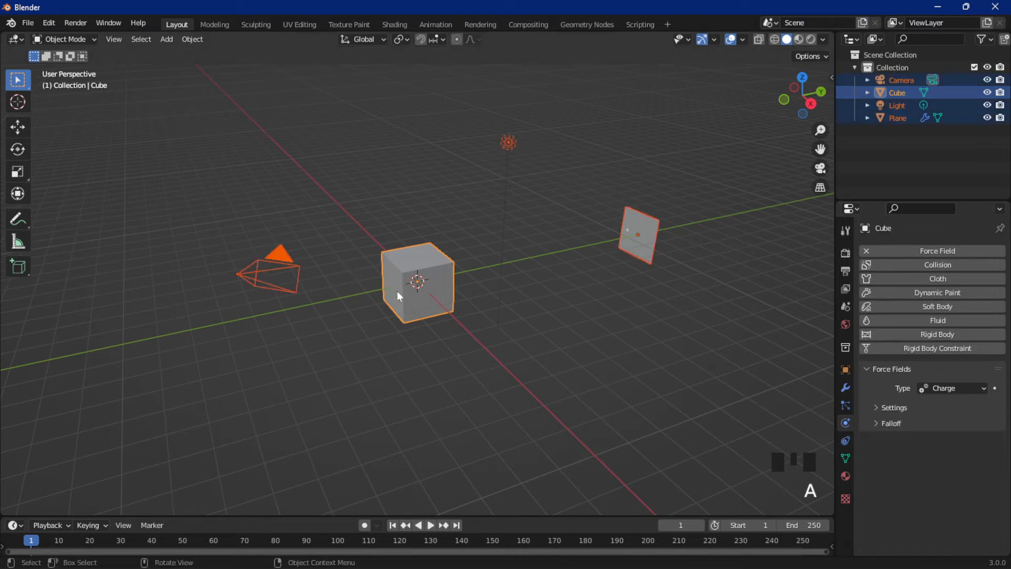
key(Delete)
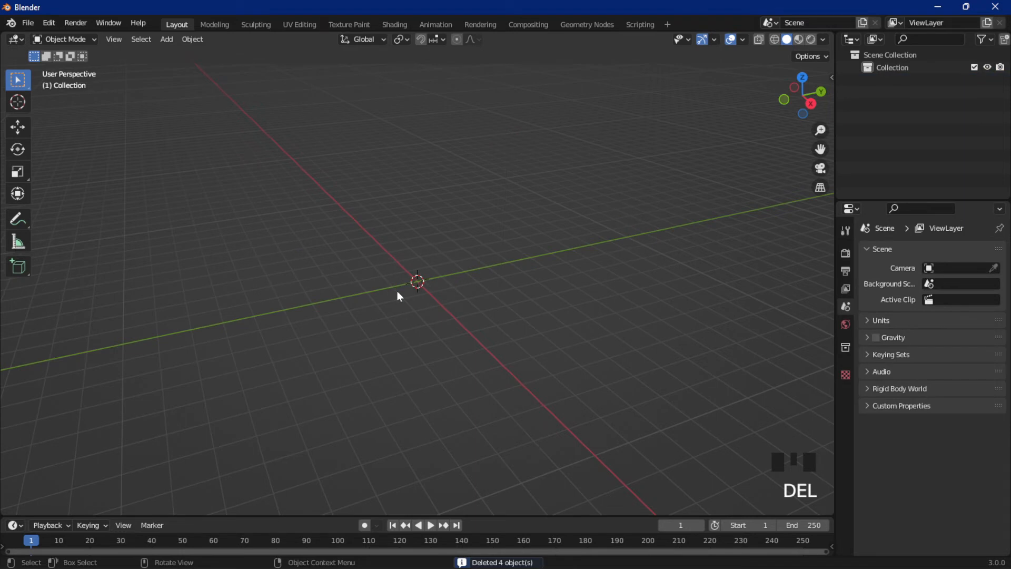
Step: Add a mesh plane at the world origin and give it a new emitter particle system
middle_drag(372, 270, 356, 185)
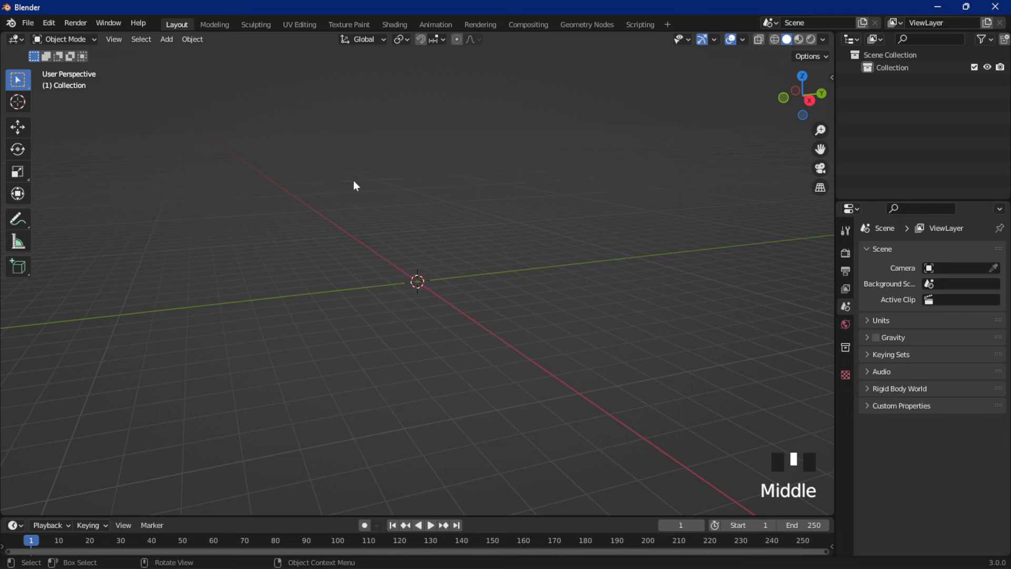
click(168, 44)
mouse_move(187, 53)
click(273, 53)
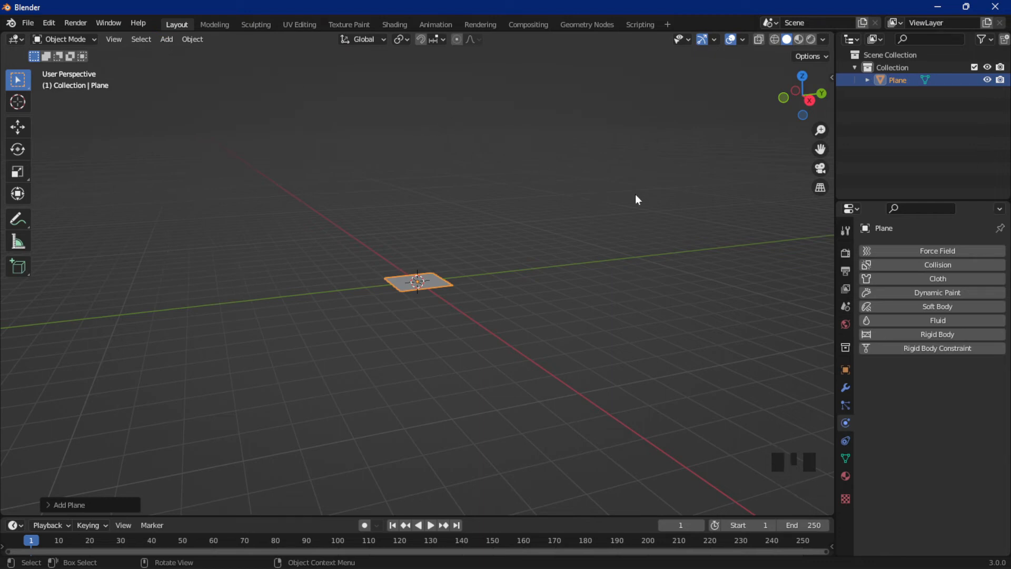
click(846, 405)
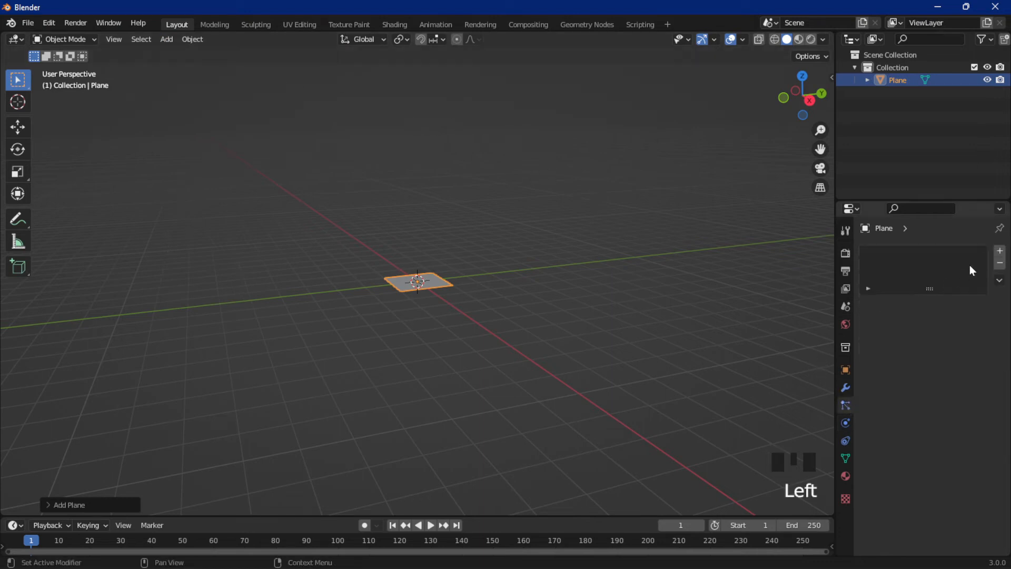
click(999, 253)
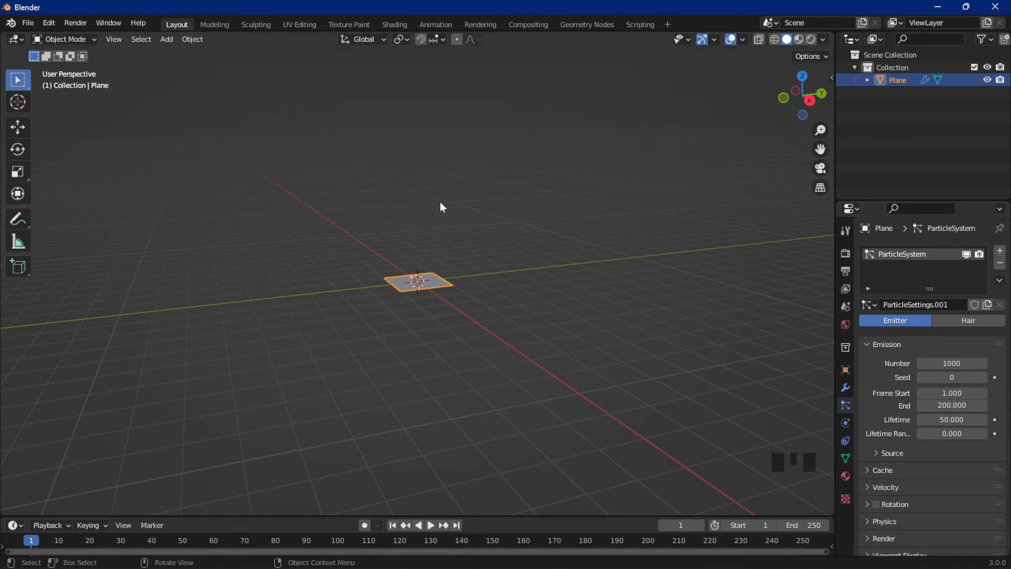
Step: Play the animation to check the plane's default particle emission, and return to the first frame
key(space)
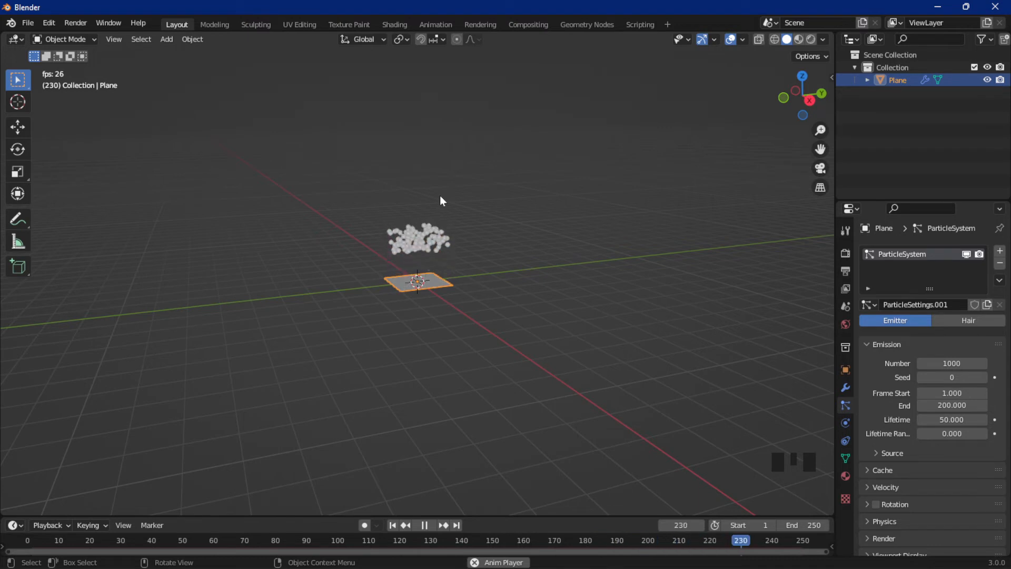
key(space)
key(shift+Left)
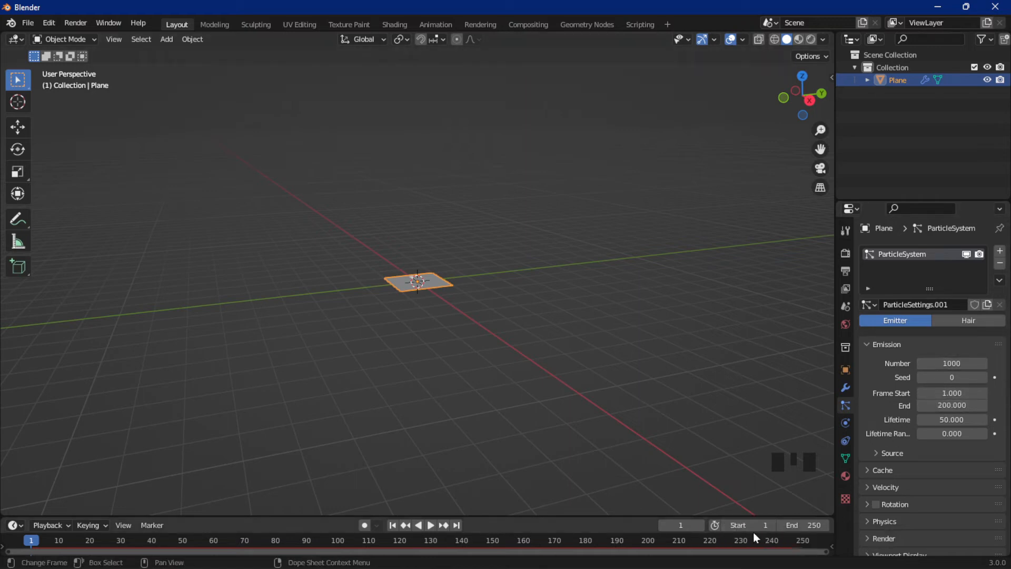
Step: Set the plane's particle emission End frame to 250 and the particle Lifetime to 250
click(945, 406)
text(250)
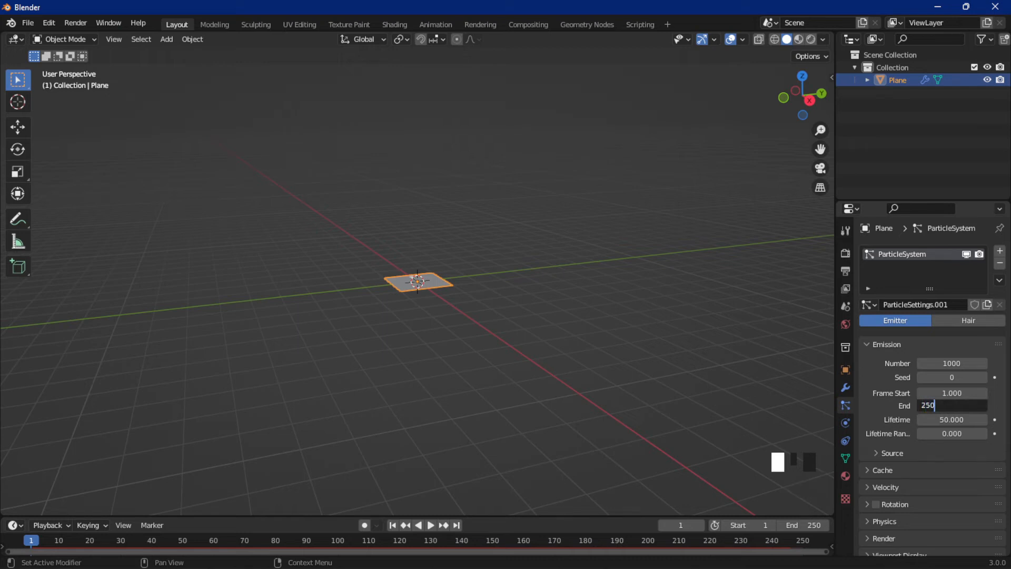
click(658, 319)
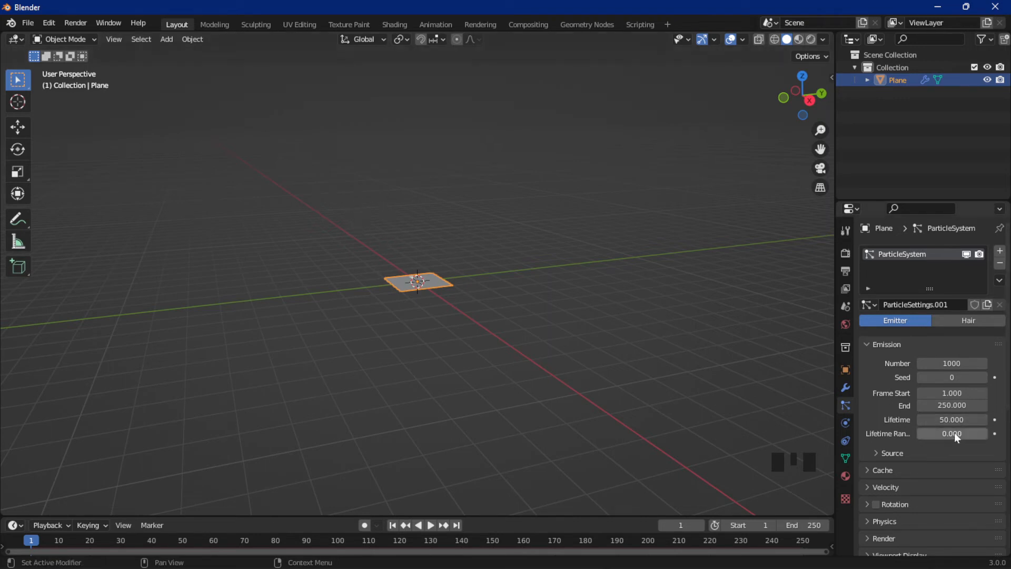
click(943, 419)
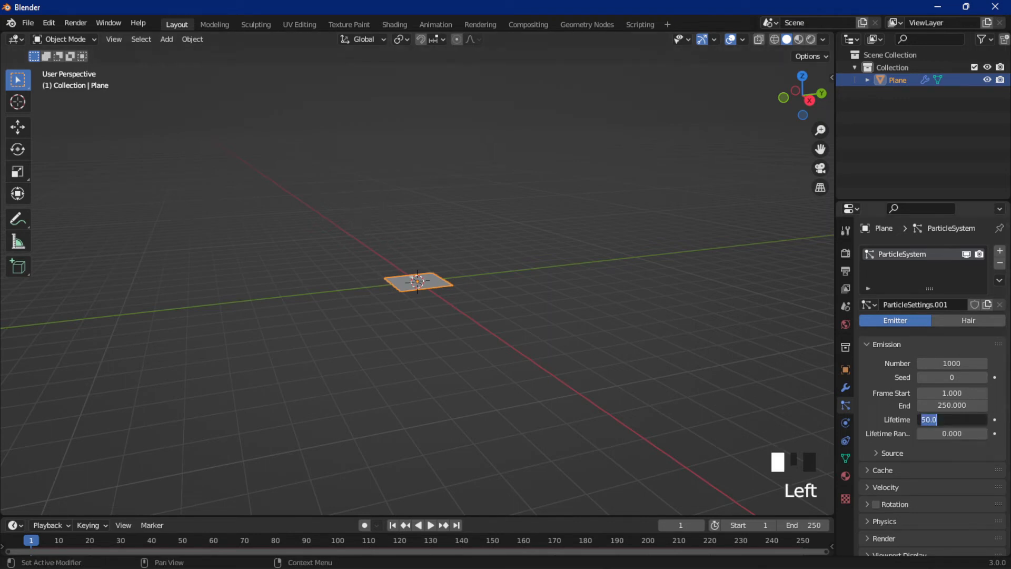
text(250)
key(Return)
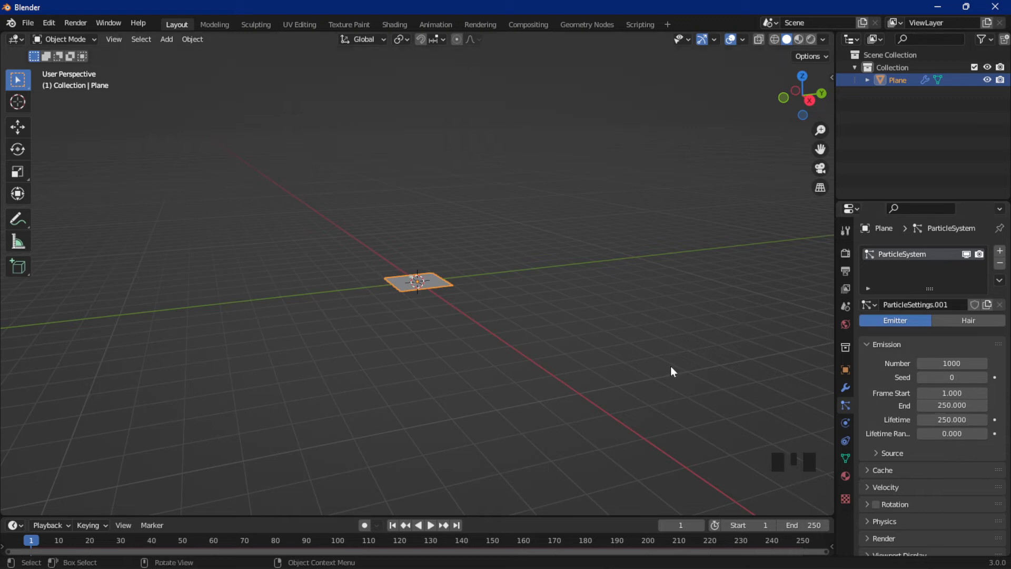
Step: Play the animation to check the particles with the new emission timing, and return to the first frame
key(space)
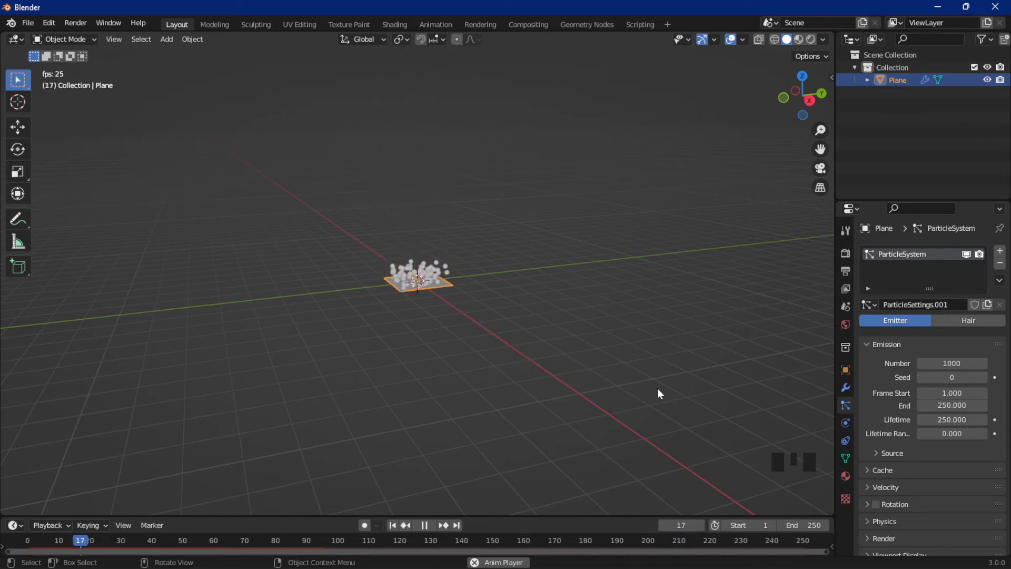
key(space)
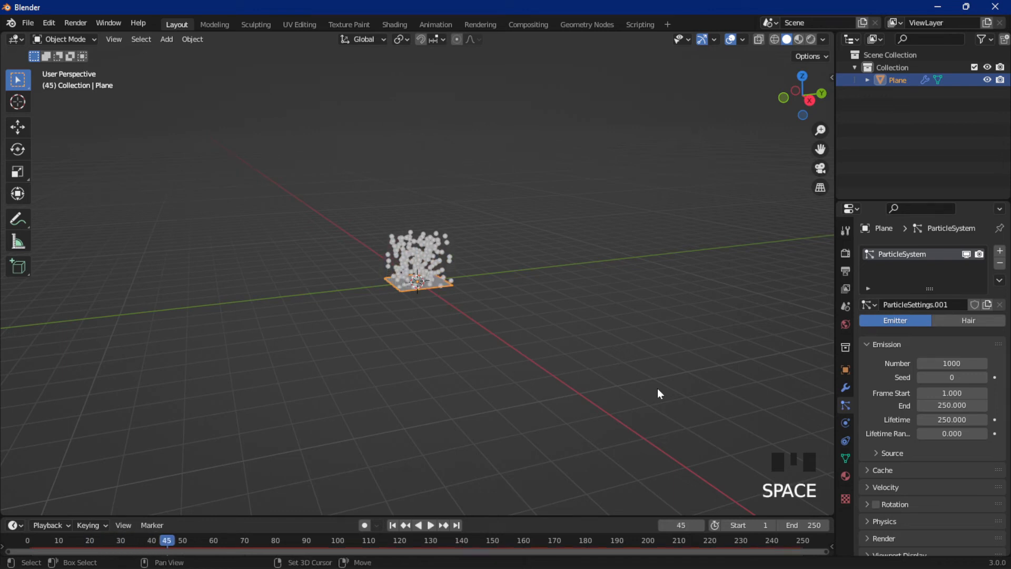
key(shift+Left)
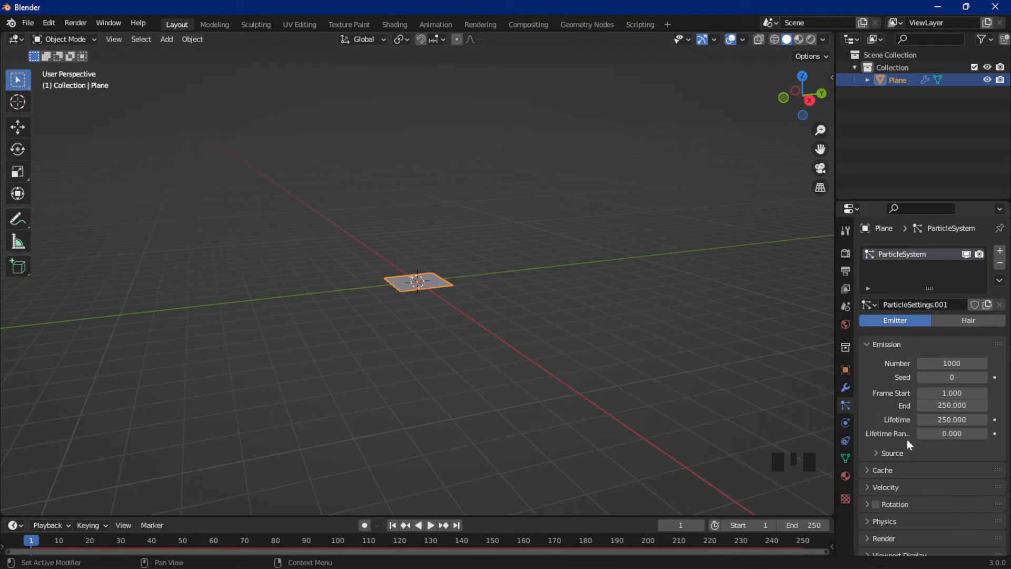
Step: Raise the particle system's Normal velocity to 10.3 m/s while playing the animation, and stop playback
click(888, 485)
scroll(898, 459, down, 6)
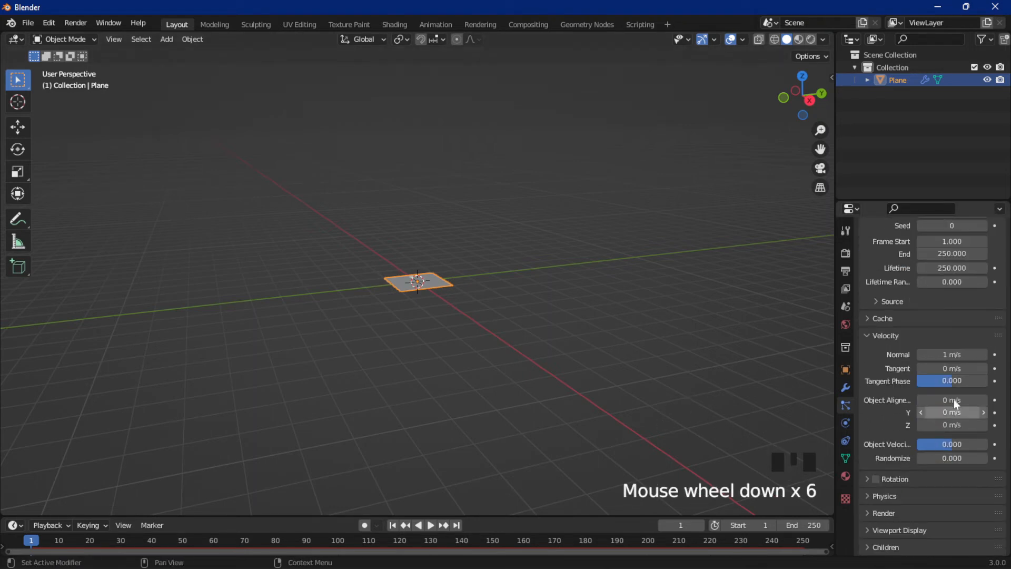
key(space)
drag(924, 361, 980, 360)
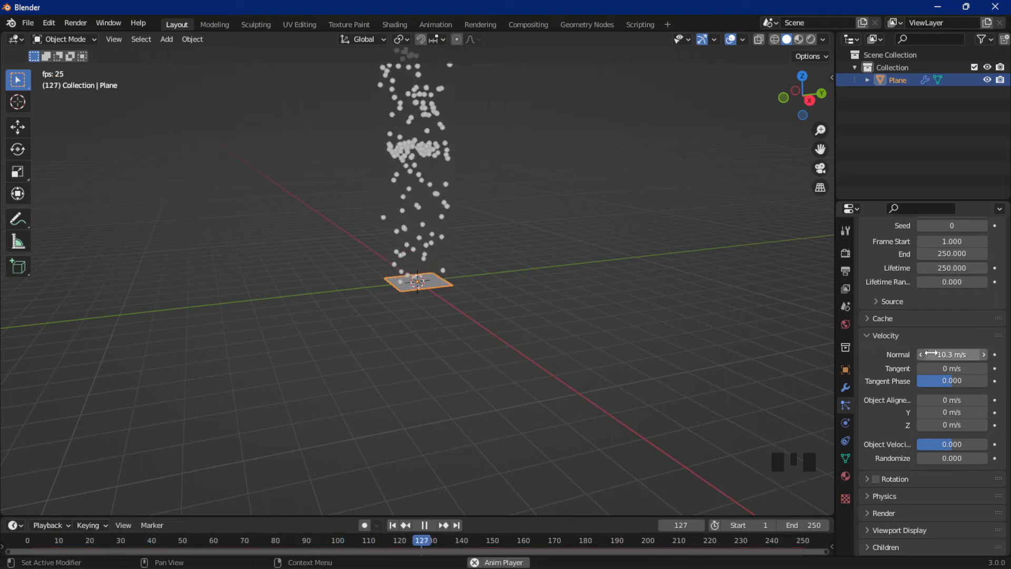
key(space)
Step: Set the particle system's Normal velocity to 1 m/s
click(943, 356)
text(1)
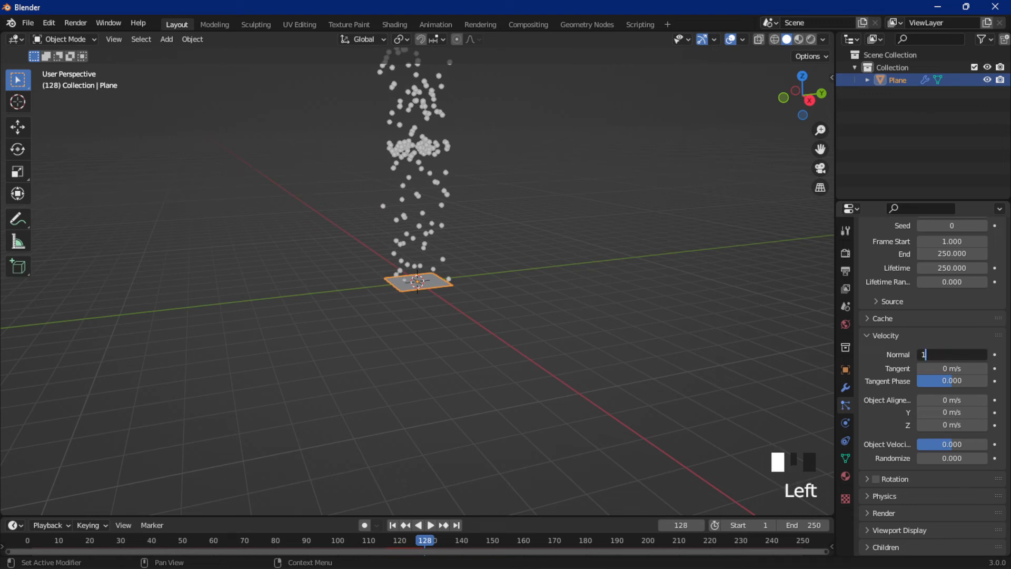
key(Return)
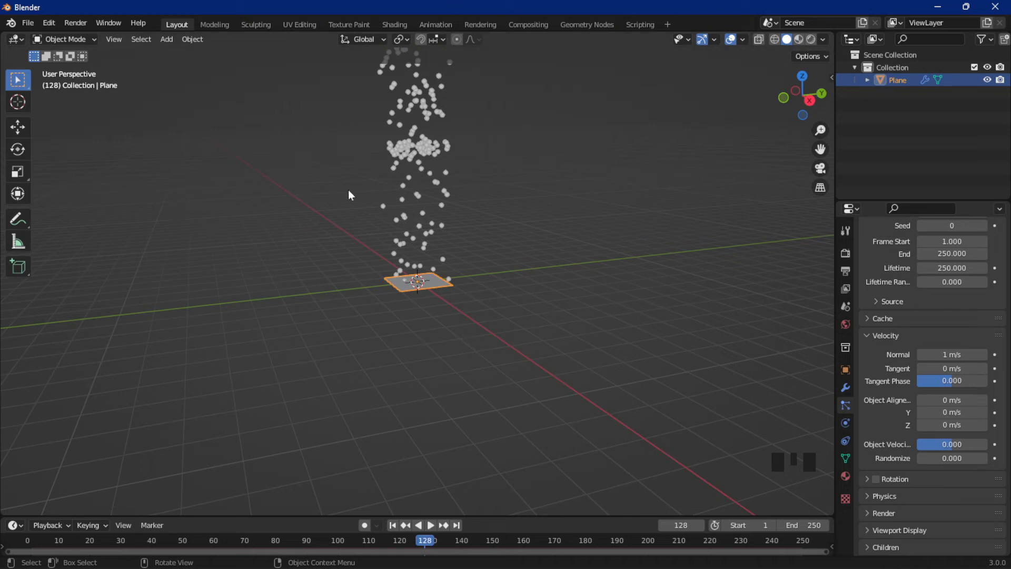
Step: Add a Wind force field at the world origin
click(166, 39)
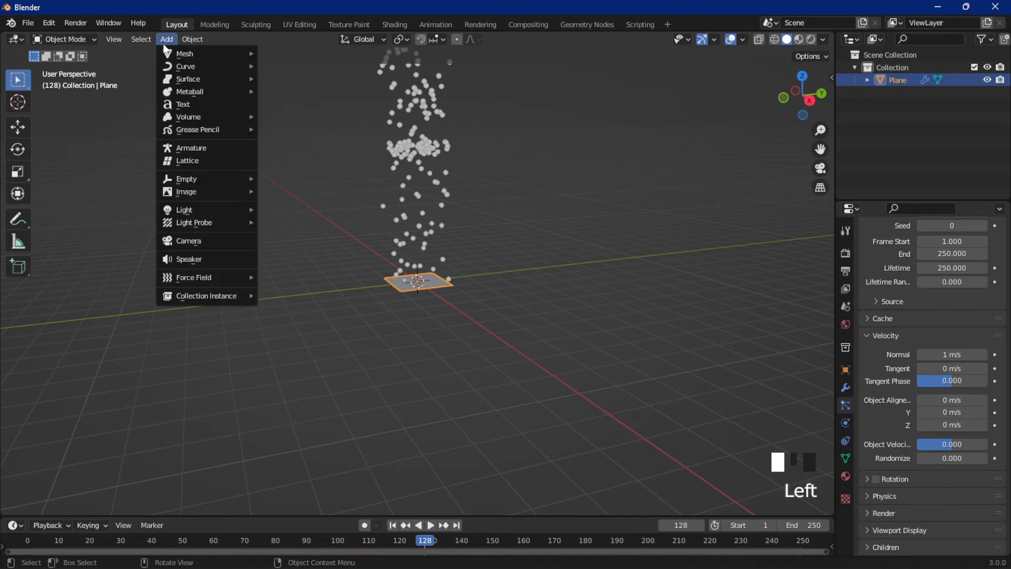
mouse_move(183, 278)
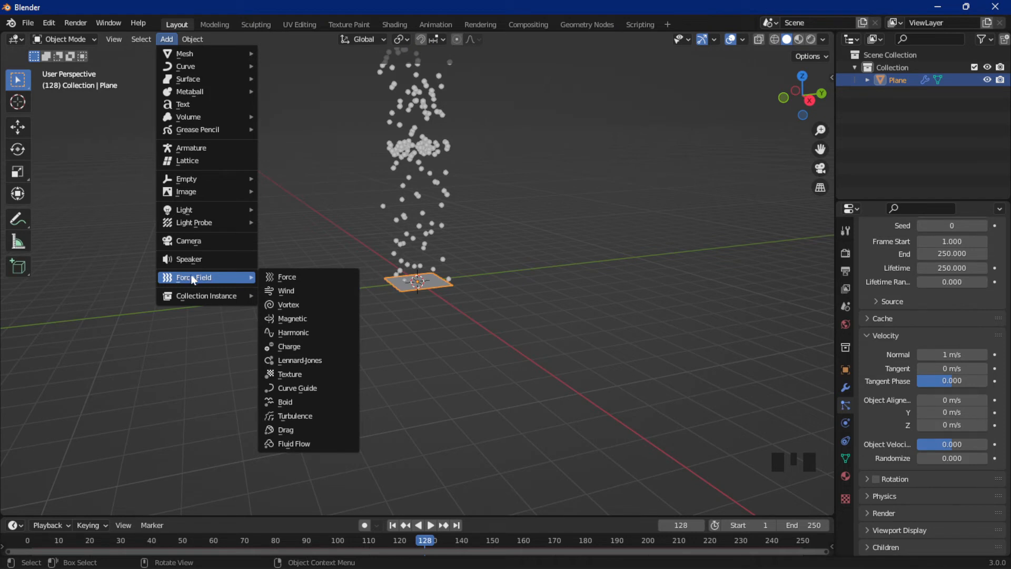
click(267, 290)
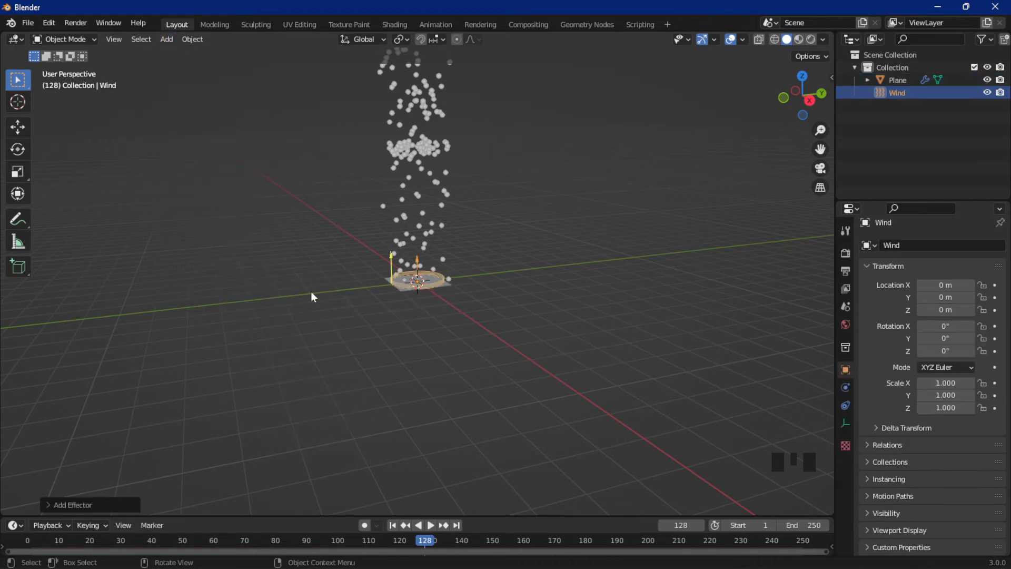
Step: Play the animation to check the particles with the Wind force field added, and stop playback
key(space)
key(Left)
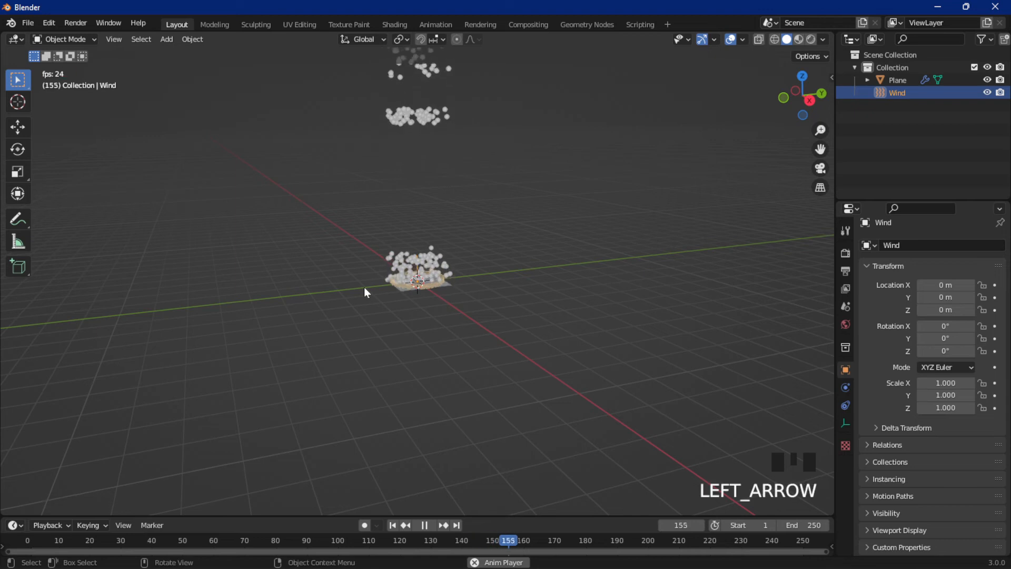
key(space)
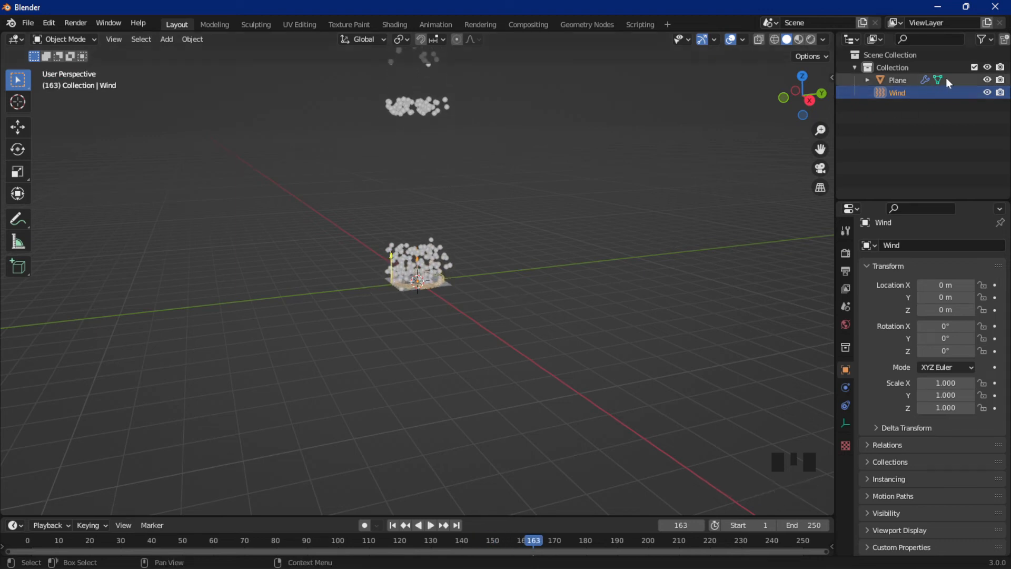
Step: Hide the plane emitter to view the Wind force field alone, open the field's physics properties, and unhide the plane
click(987, 81)
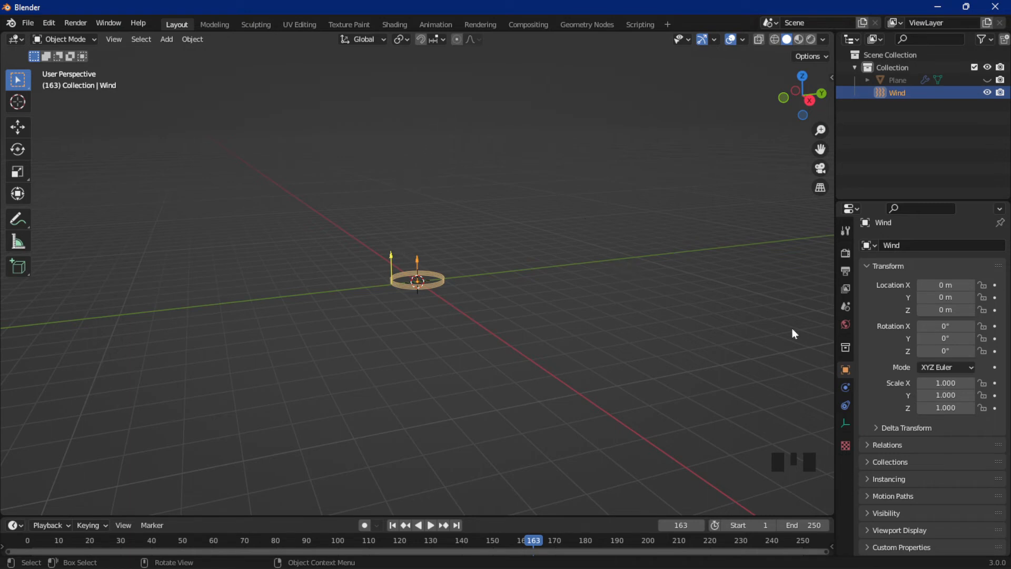
click(846, 387)
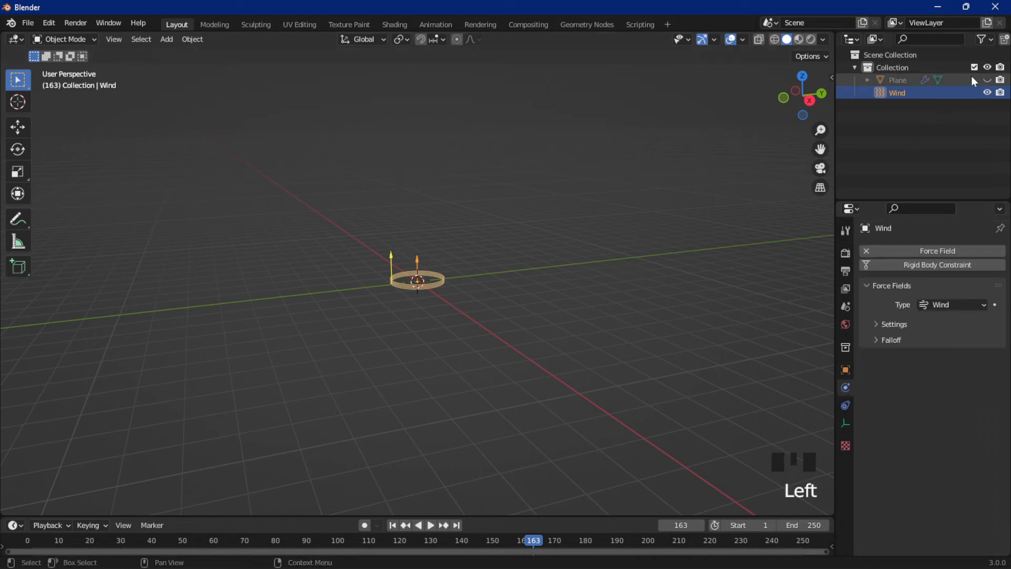
click(986, 80)
Step: Replay the animation from the first frame to check how the Wind field affects the particles, and stop playback
key(space)
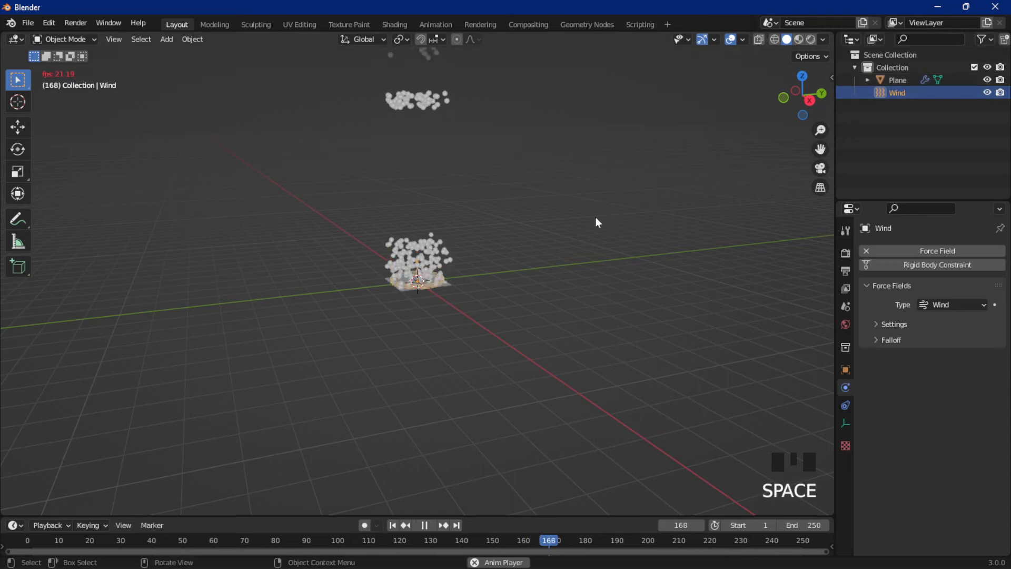
key(space)
key(shift+Left)
key(space)
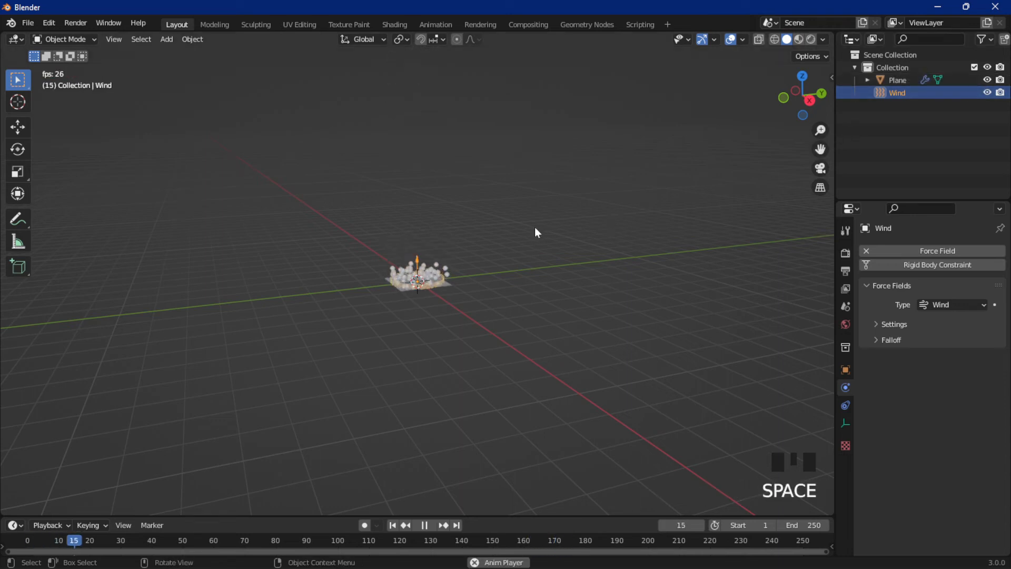
key(space)
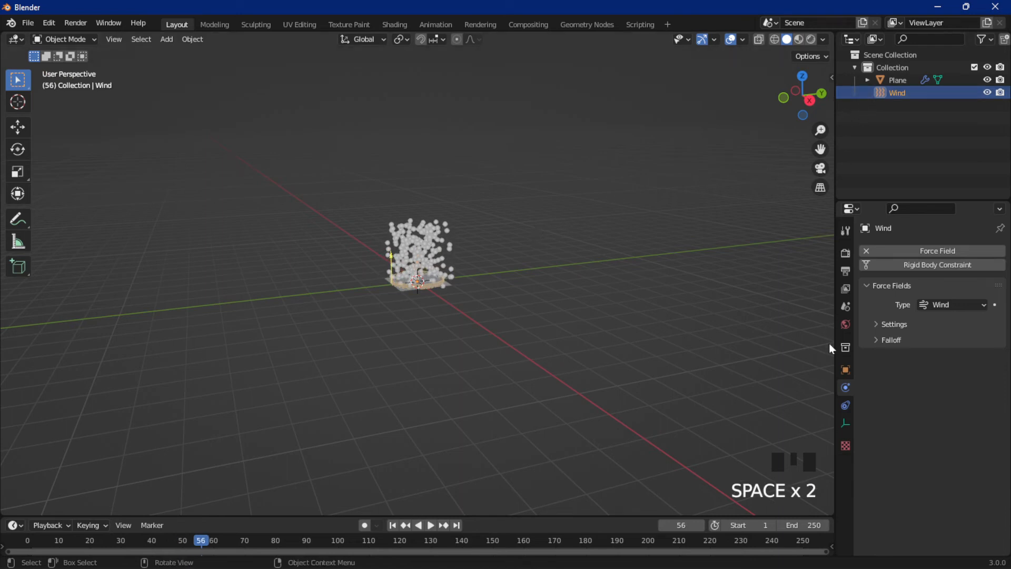
Step: Raise the Wind force field's Strength to 21.5 while playing the animation, and stop playback
click(430, 275)
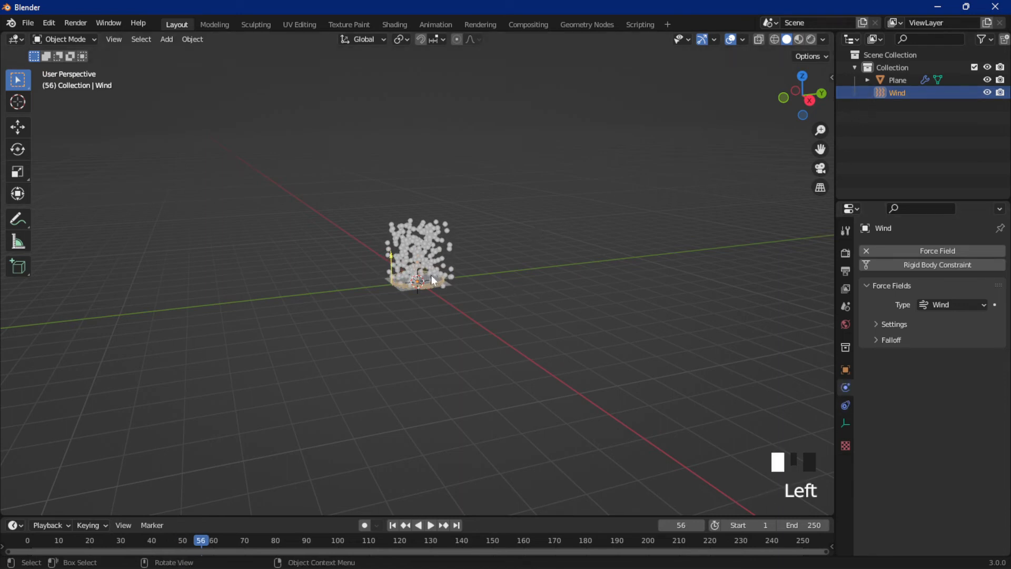
click(432, 281)
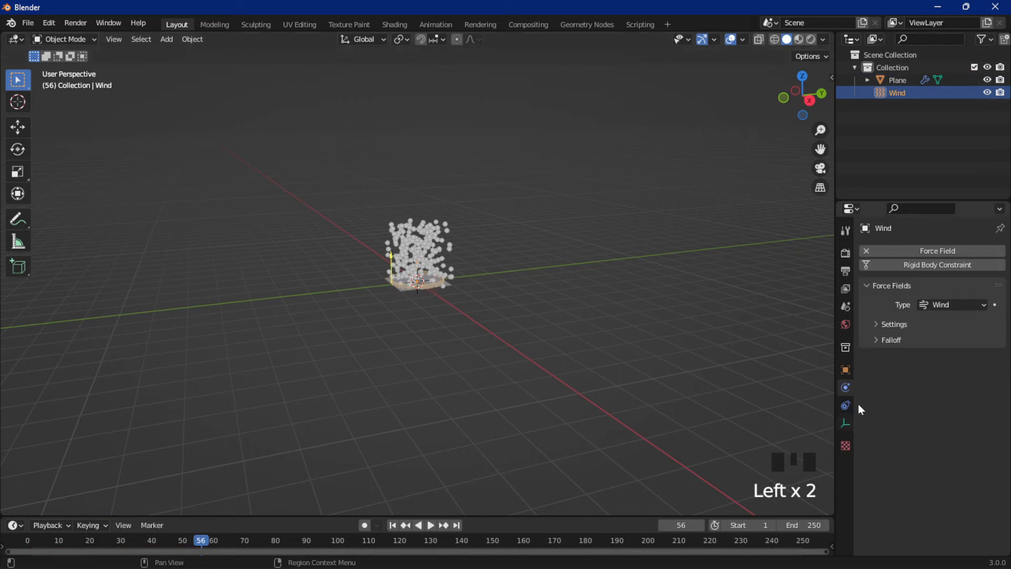
click(903, 324)
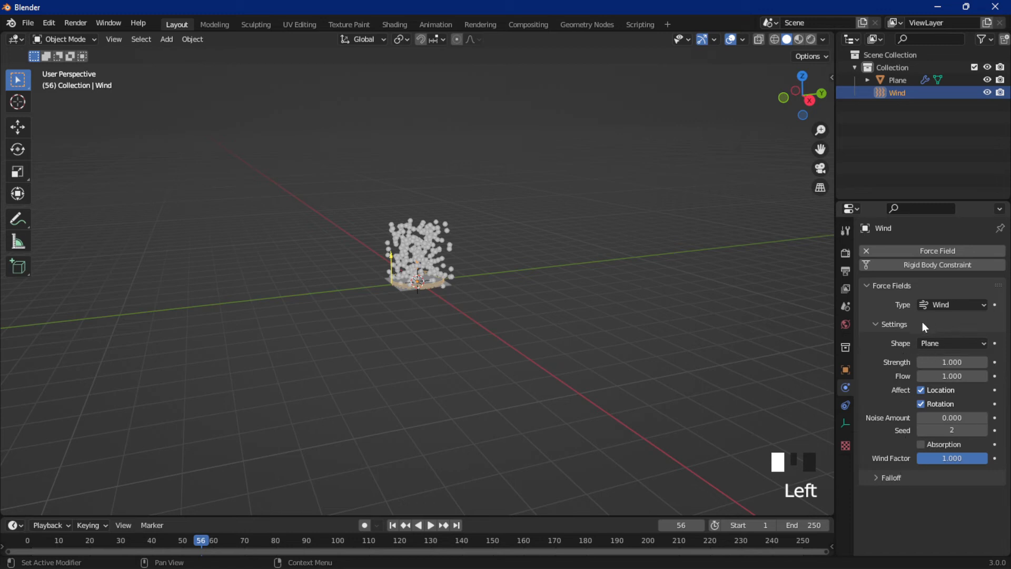
click(923, 362)
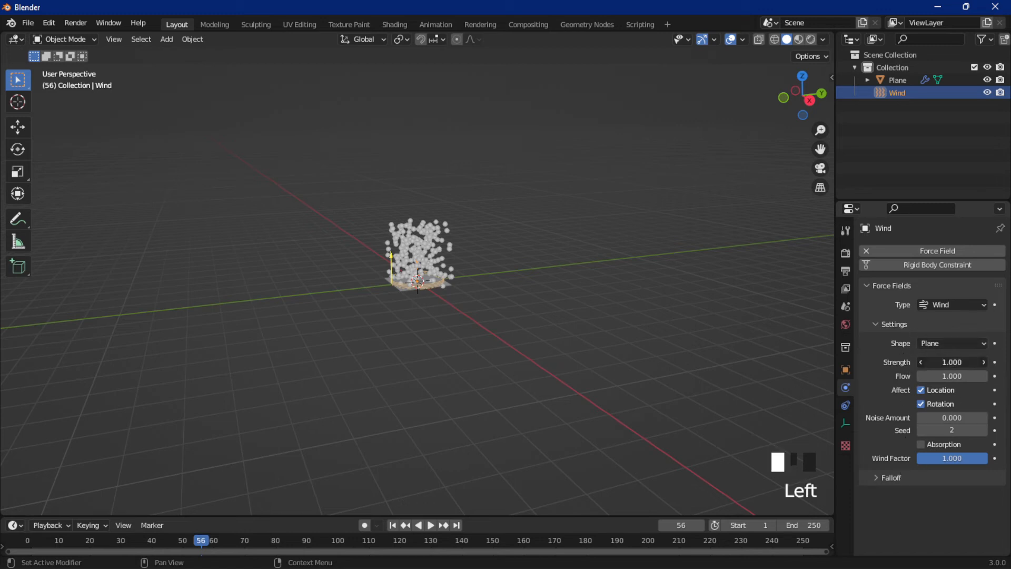
drag(922, 363, 980, 362)
key(space)
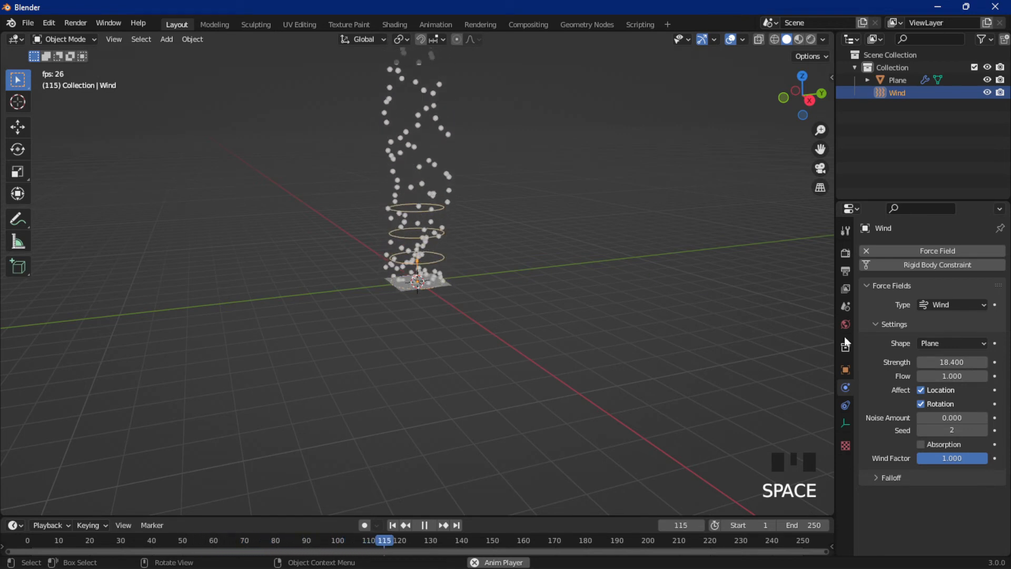
drag(927, 361, 939, 361)
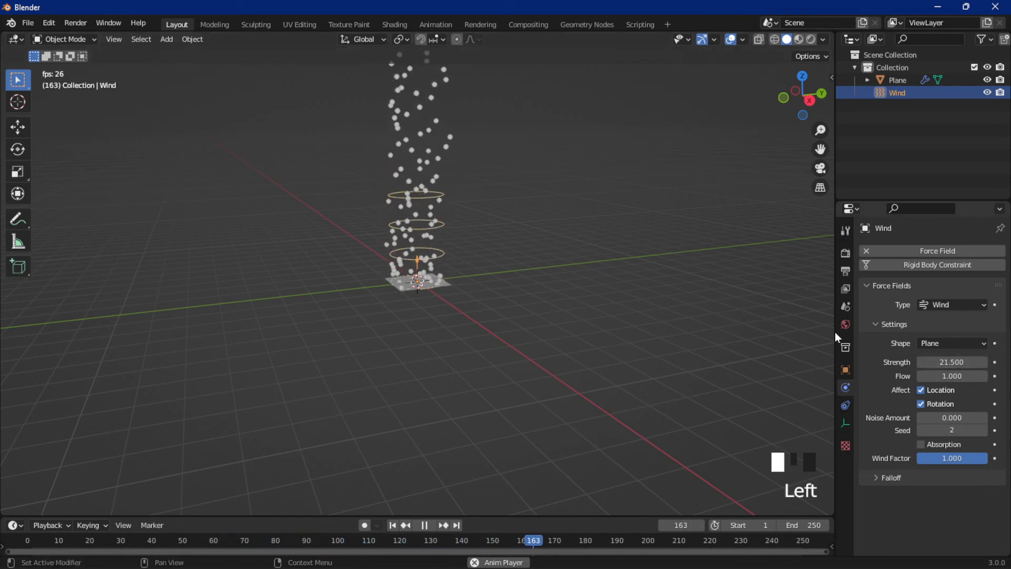
key(space)
key(space)
key(space)
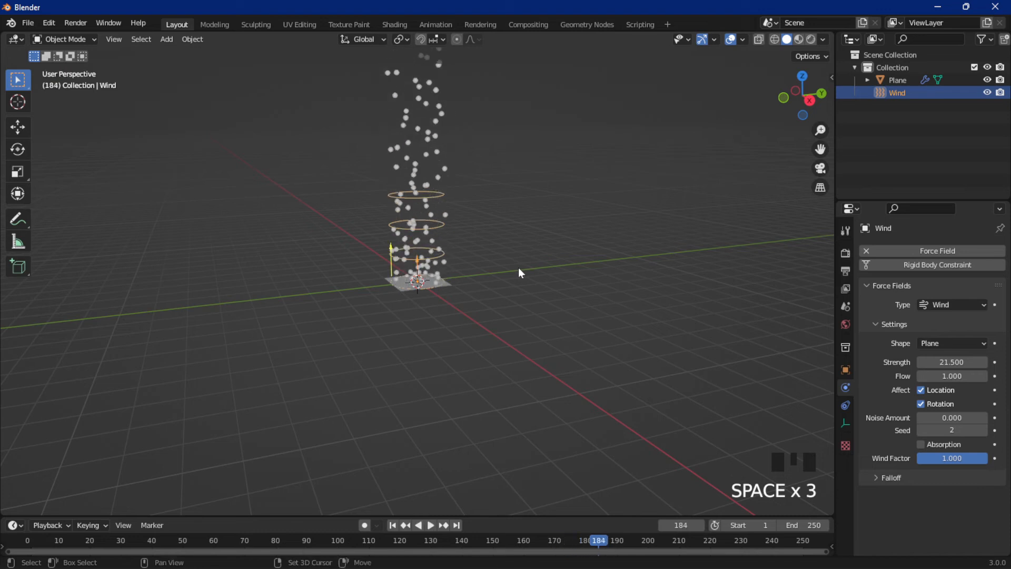
Step: Return to the first frame, play the first 17 frames with the stronger wind, and stop playback
key(shift+Left)
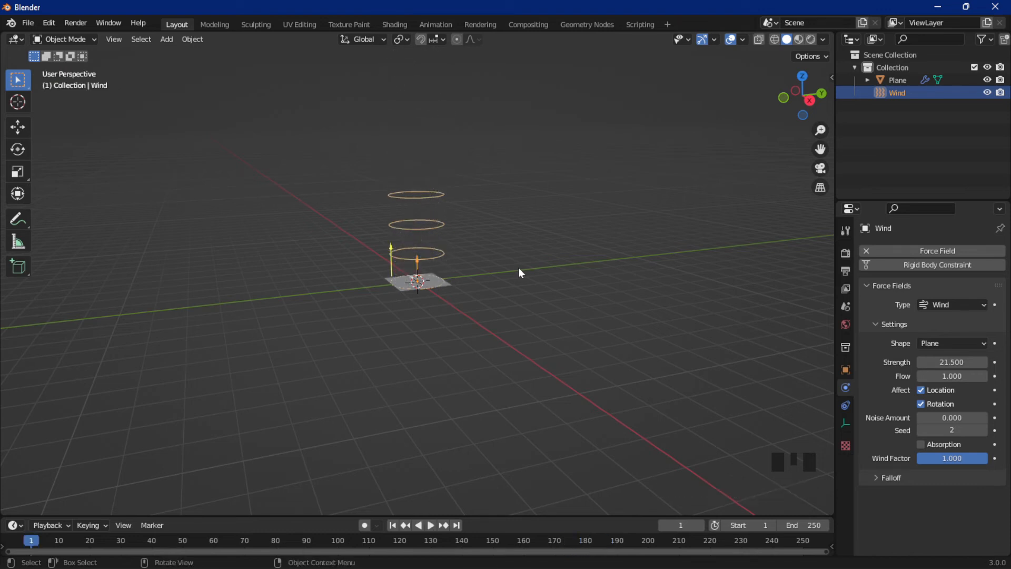
key(space)
key(space)
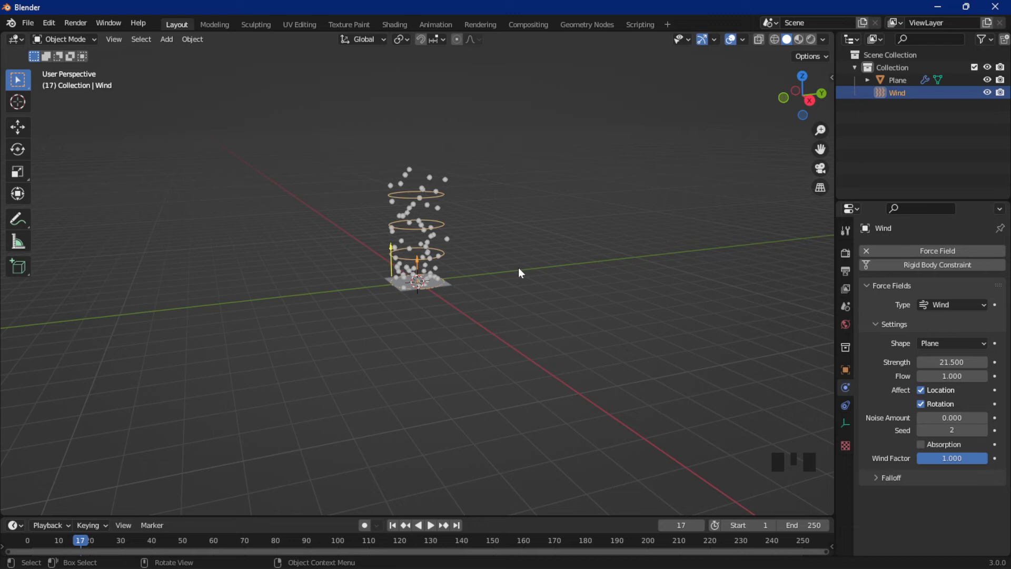
Step: Set Type 1 in the plane's particle Force Field Settings to Charge, and play the animation briefly
click(429, 275)
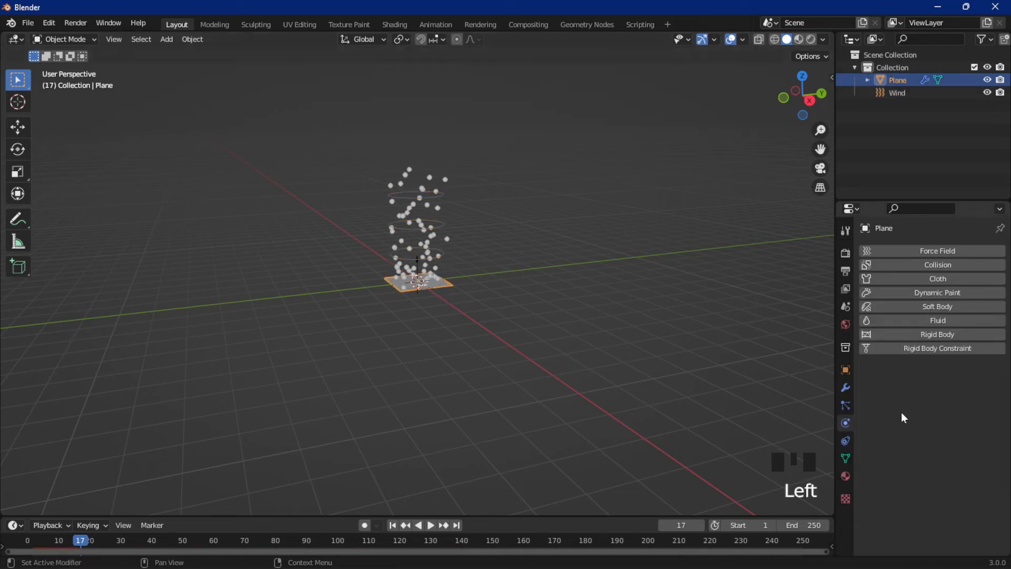
click(845, 407)
scroll(877, 363, down, 4)
scroll(876, 361, down, 13)
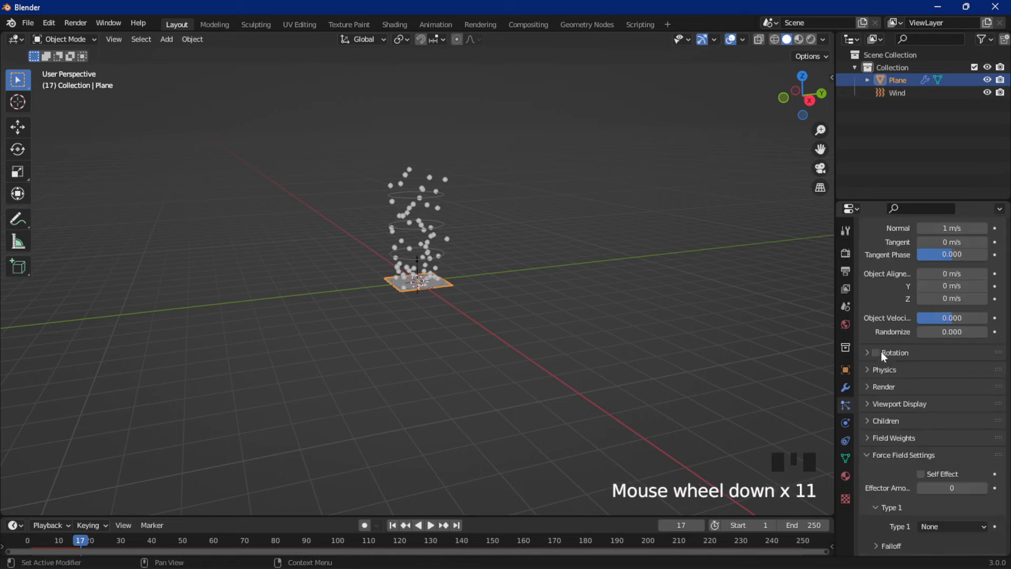
click(878, 355)
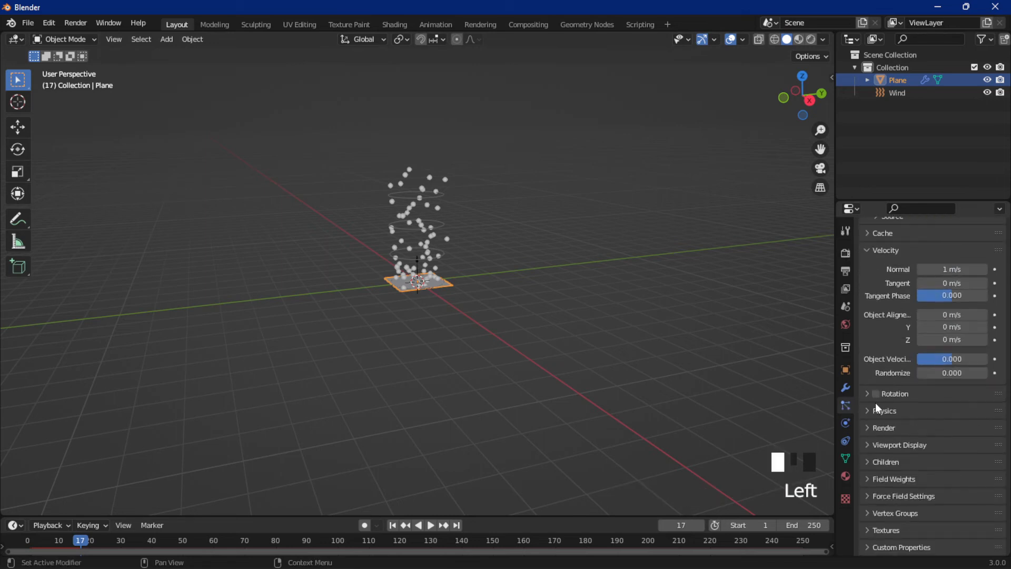
scroll(898, 476, down, 5)
click(908, 496)
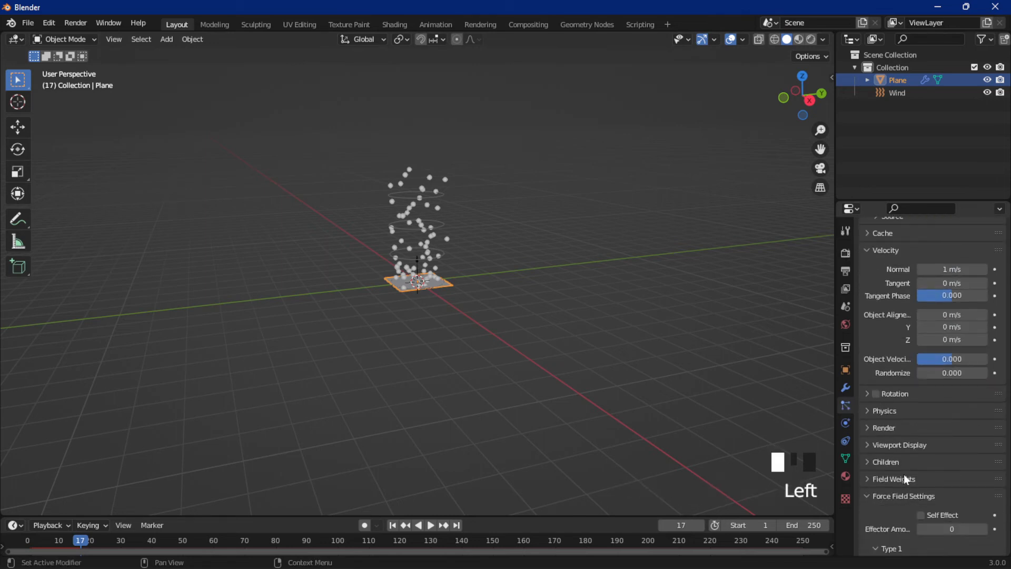
scroll(904, 474, down, 6)
click(936, 424)
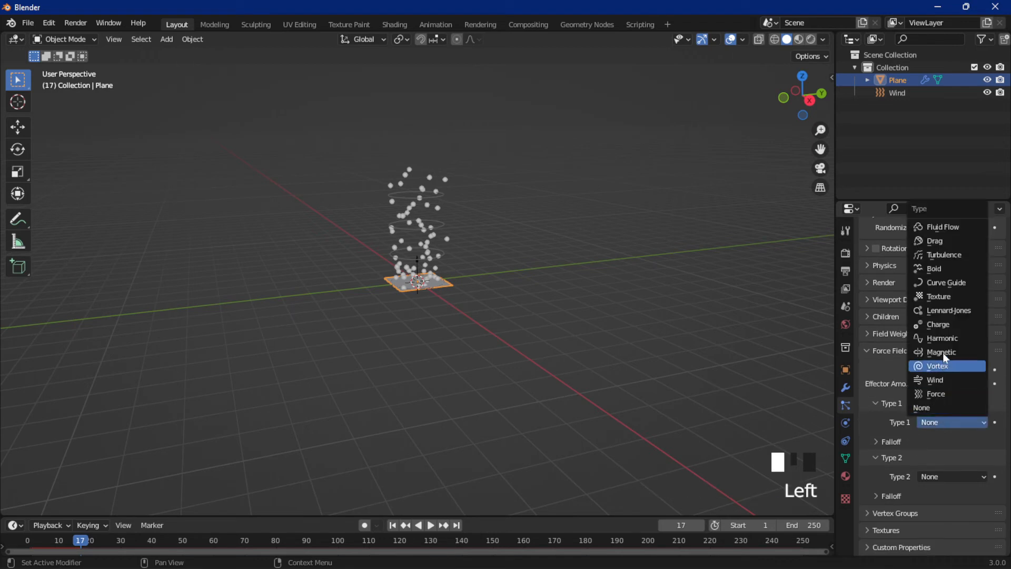
click(943, 323)
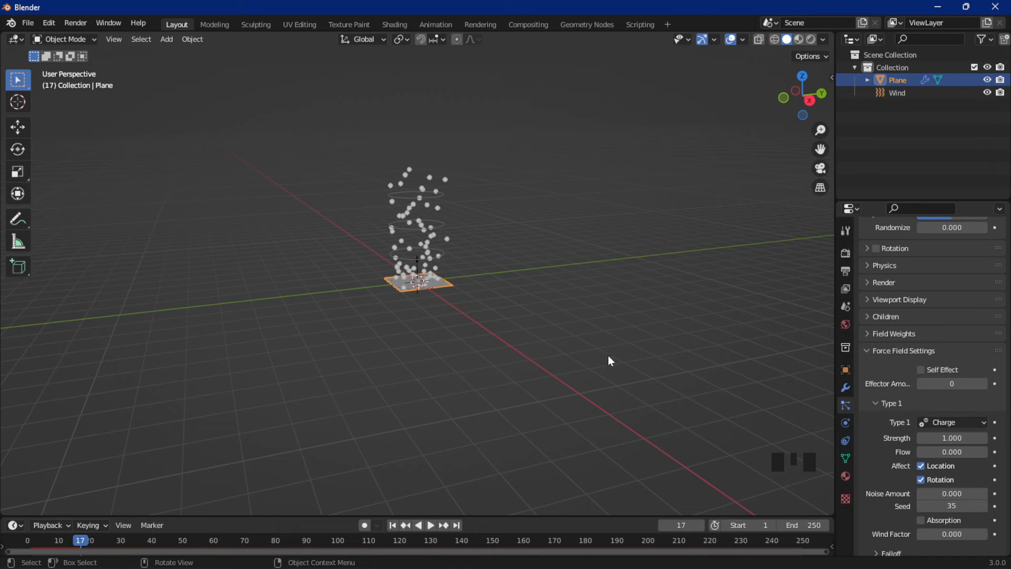
key(space)
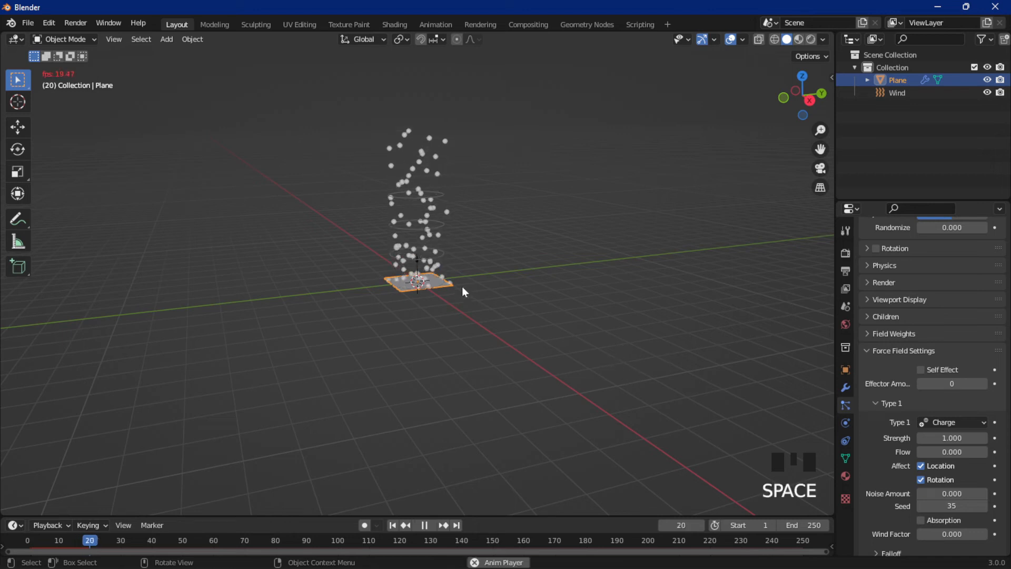
key(space)
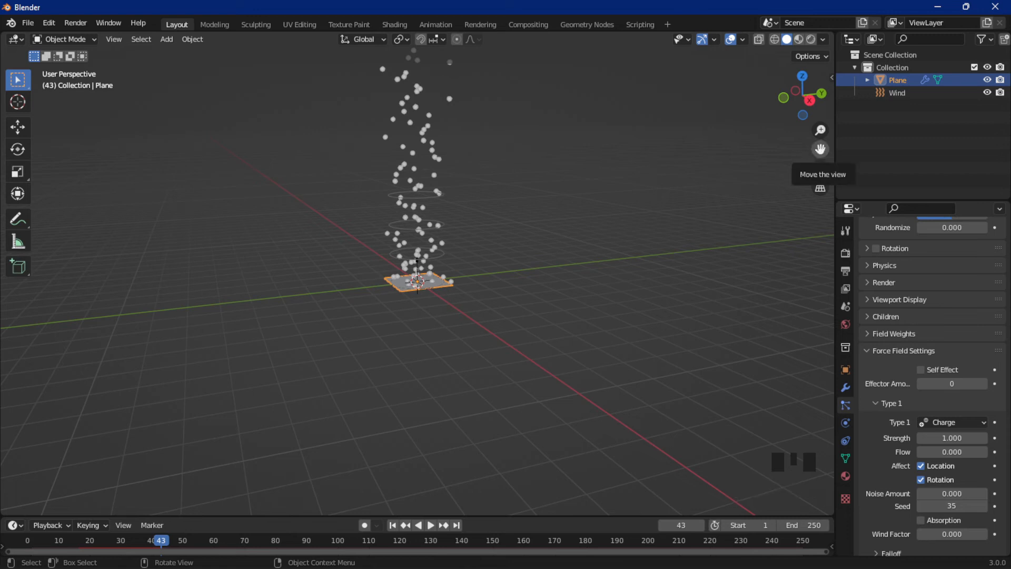
Step: Add a UV sphere and move it along the positive Y axis and up Z, clear of the particle stream
drag(819, 150, 805, 187)
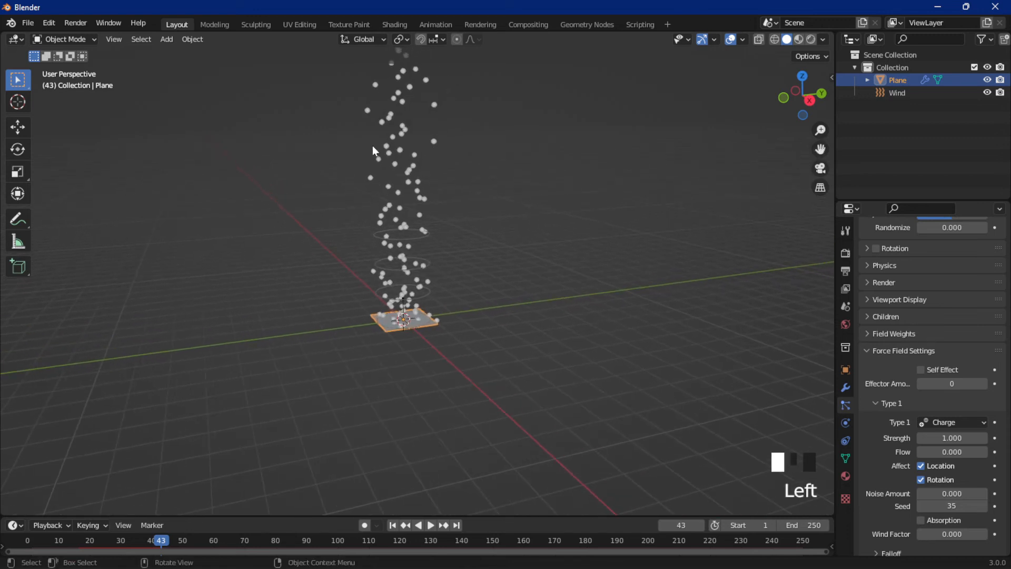
click(167, 44)
mouse_move(206, 53)
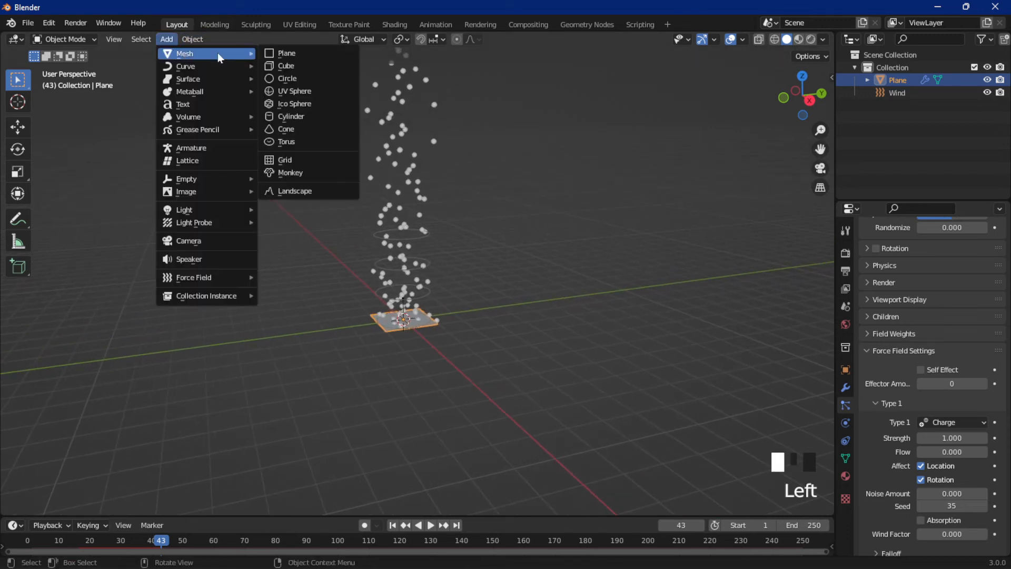
click(292, 94)
key(g)
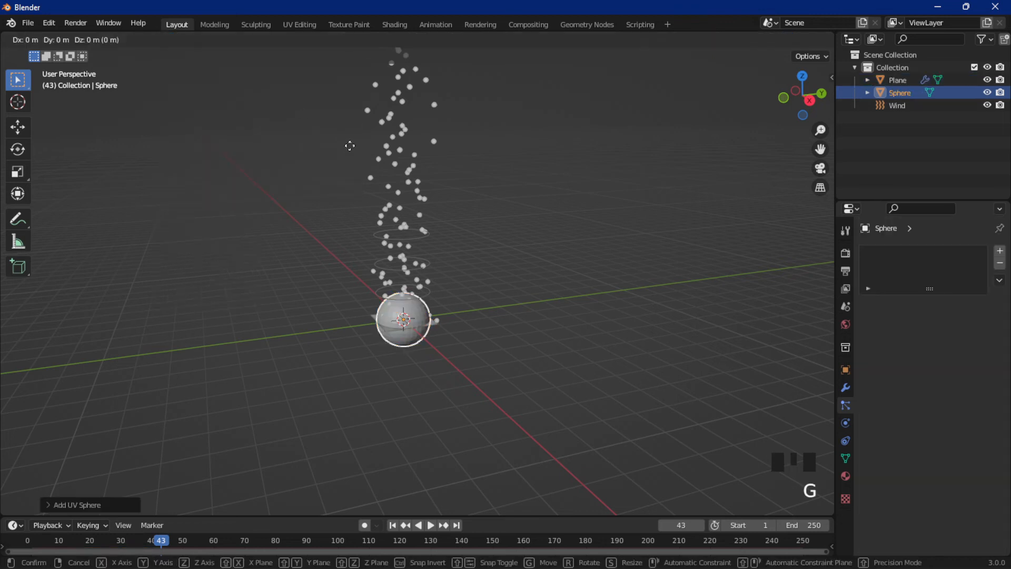
key(y)
click(576, 134)
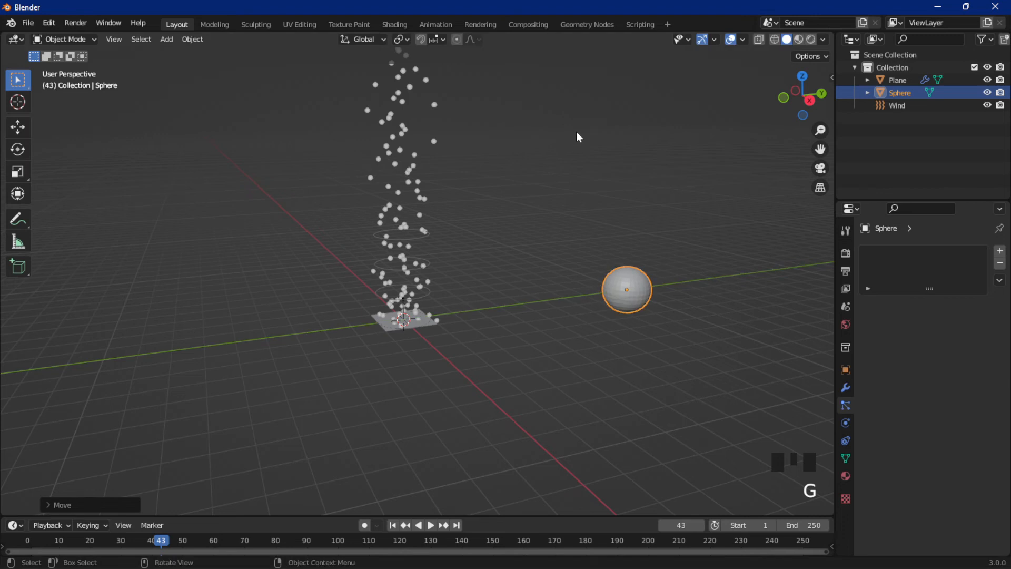
key(g)
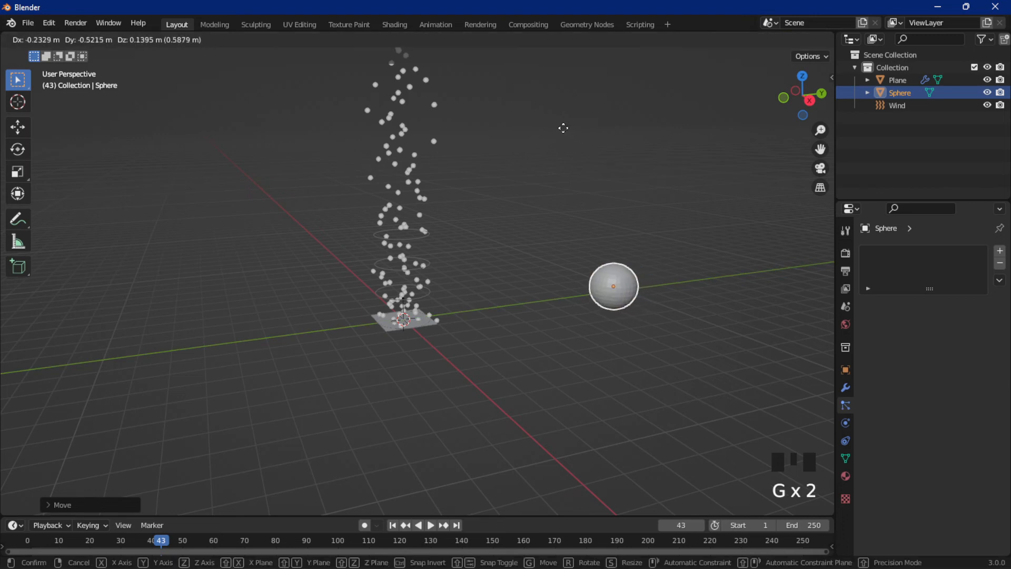
key(z)
click(569, 375)
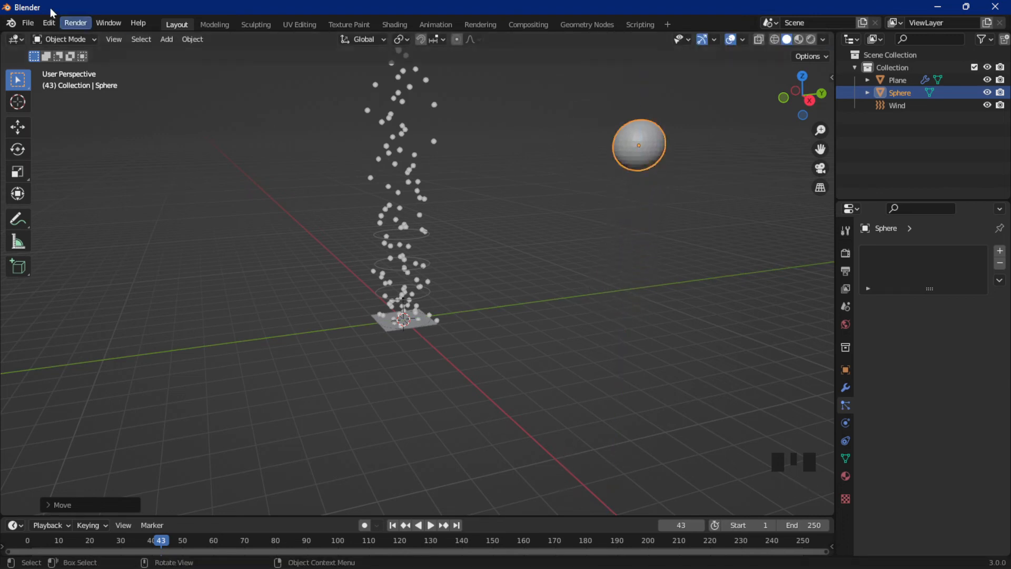
Step: Add a second UV sphere and move it beside the emitter, directly below the first sphere
click(168, 44)
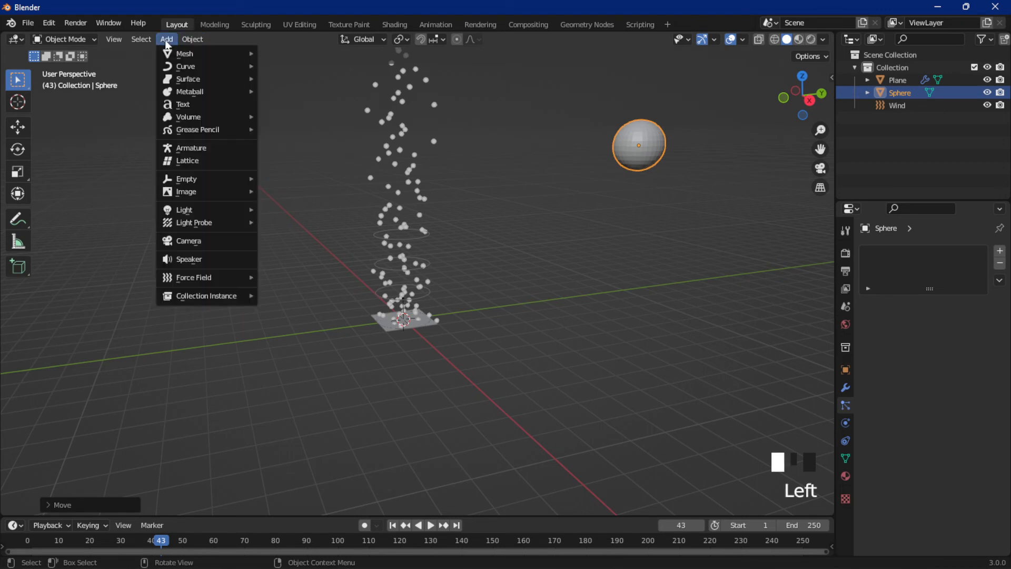
mouse_move(200, 58)
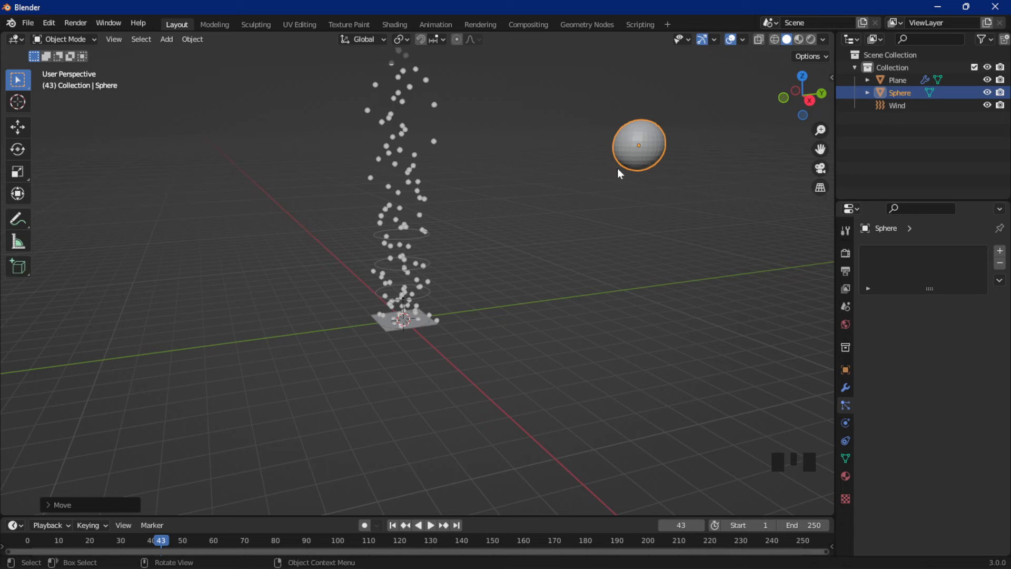
click(172, 44)
mouse_move(251, 55)
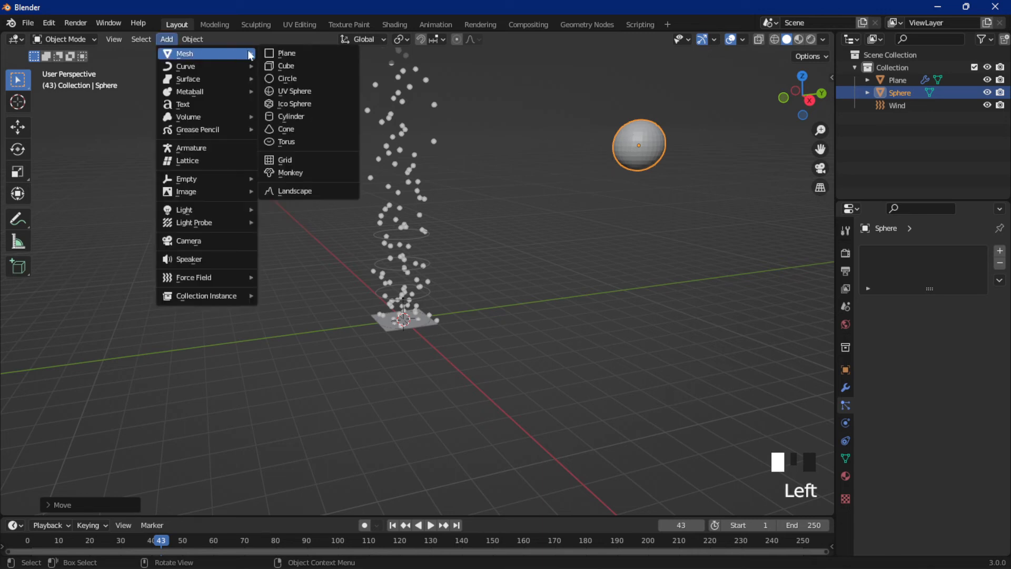
click(295, 91)
key(g)
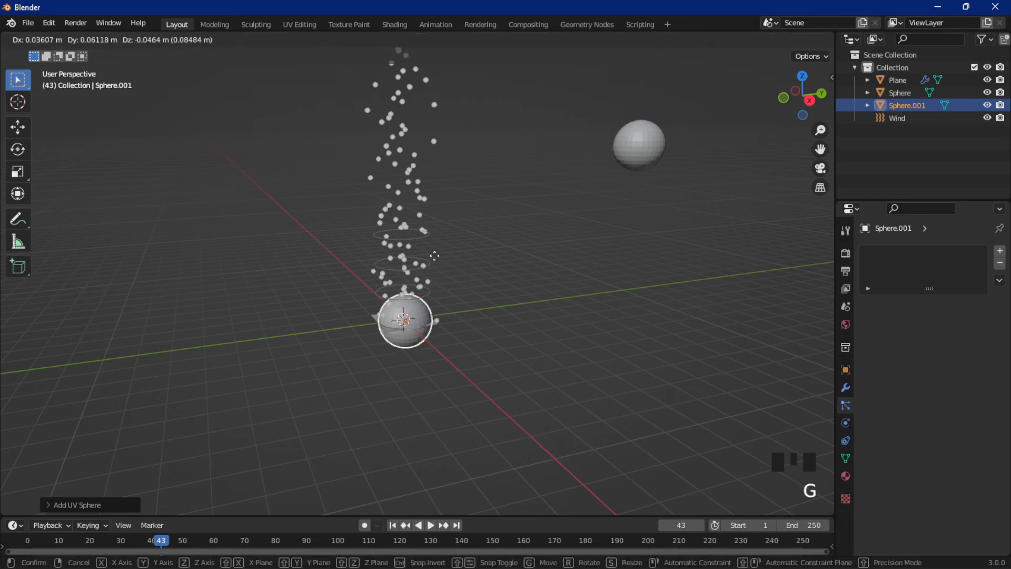
click(668, 253)
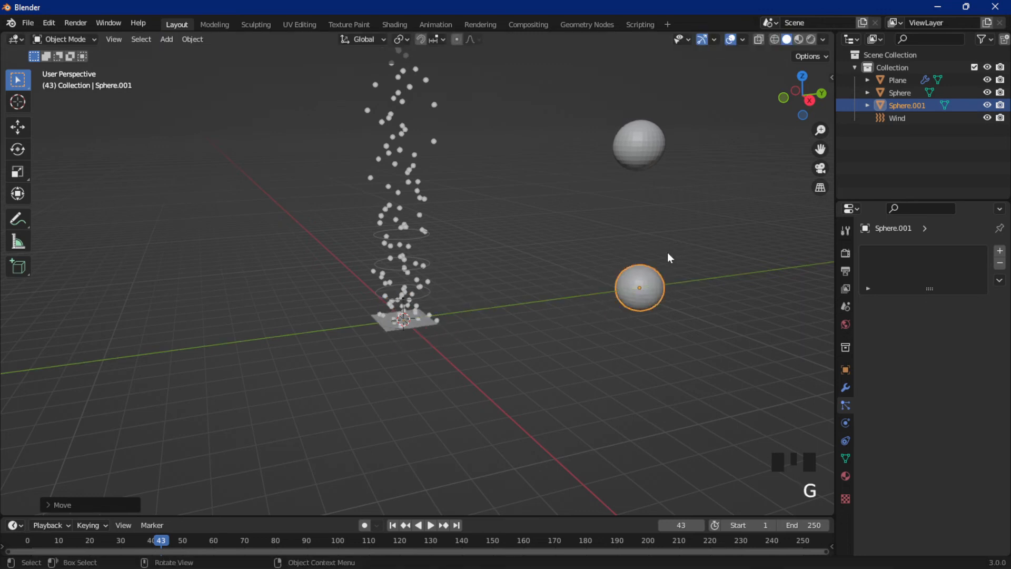
Step: Raise the lower UV sphere about 3.1 m along Z so it sits just beneath the upper sphere
key(g)
key(z)
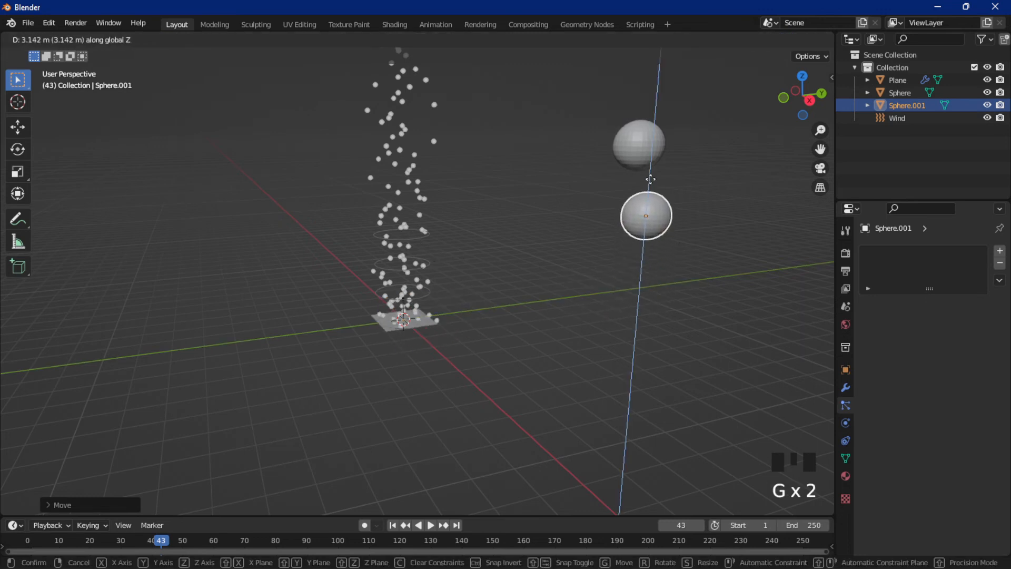
click(651, 156)
Step: Give the upper sphere a force field of type Charge and play the animation briefly
click(650, 153)
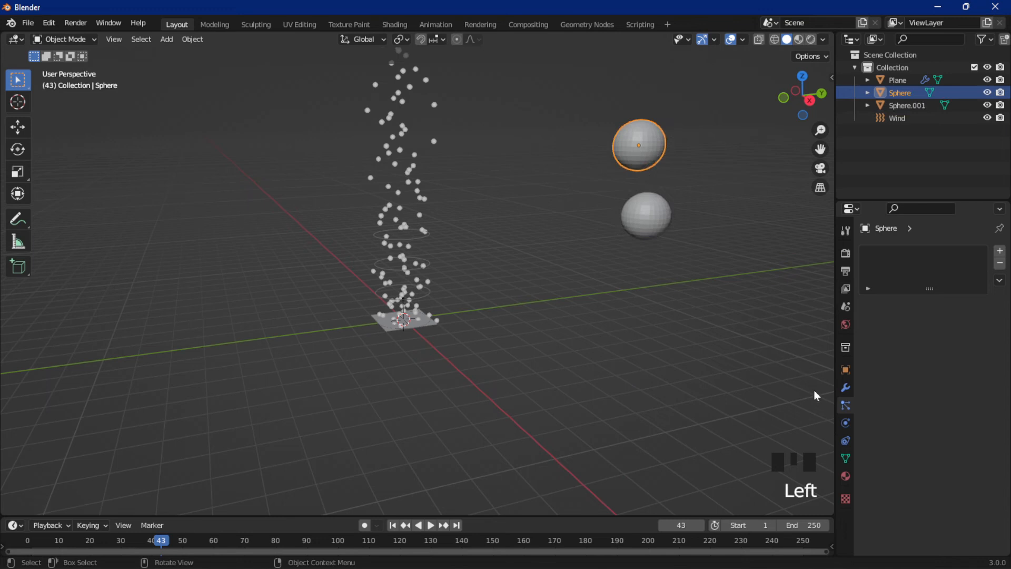
click(846, 424)
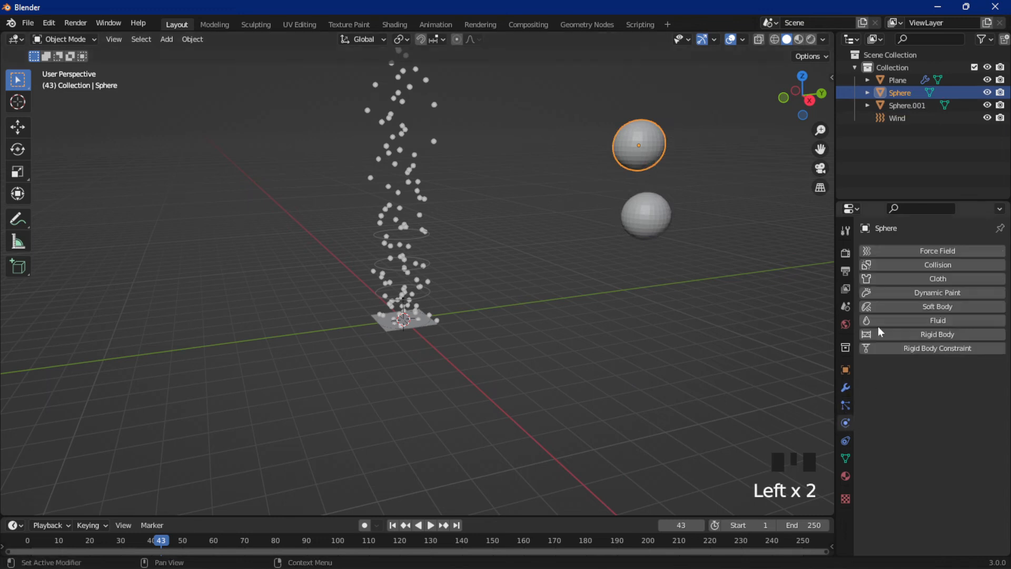
click(878, 250)
click(945, 421)
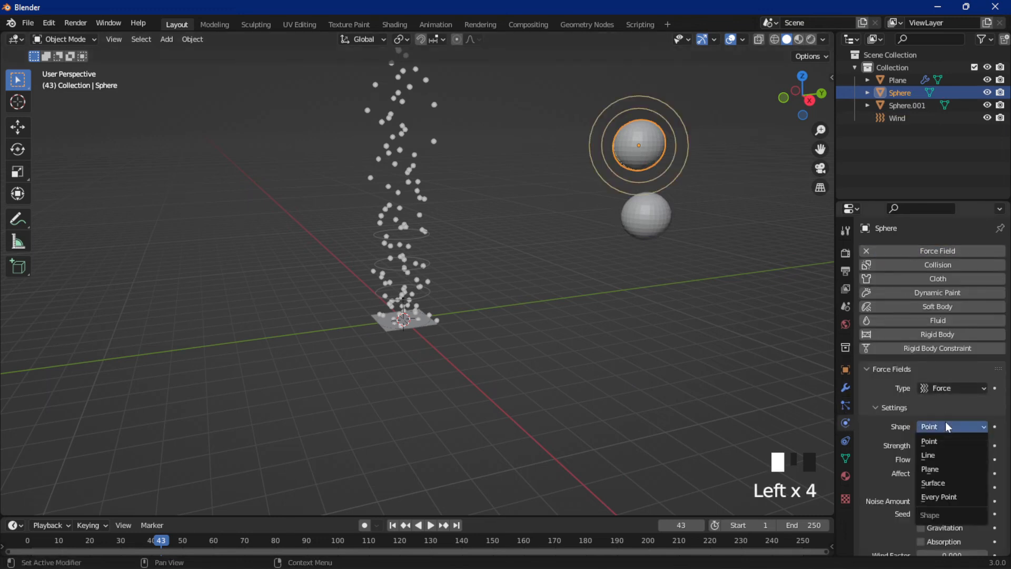
click(940, 388)
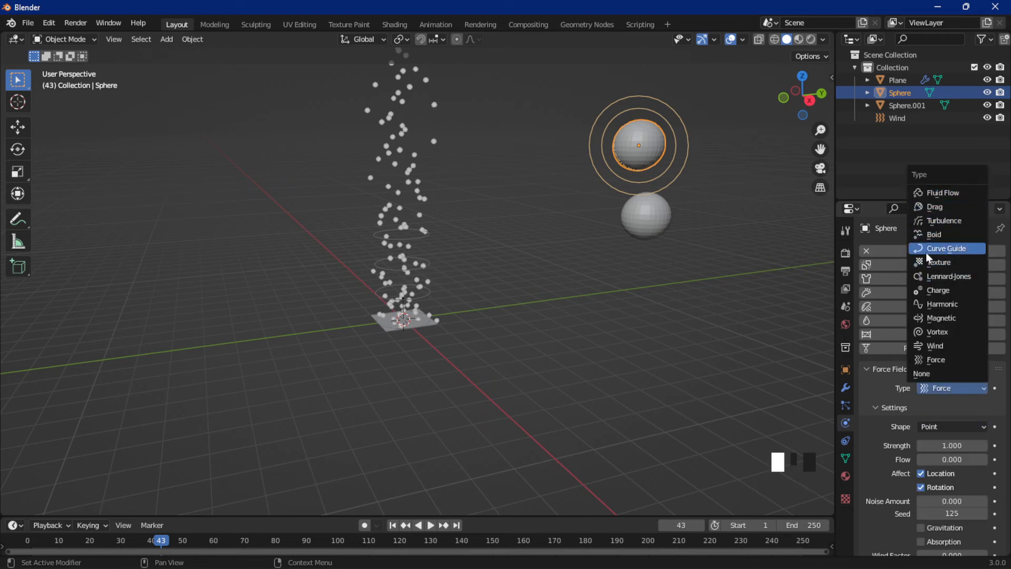
click(928, 291)
key(space)
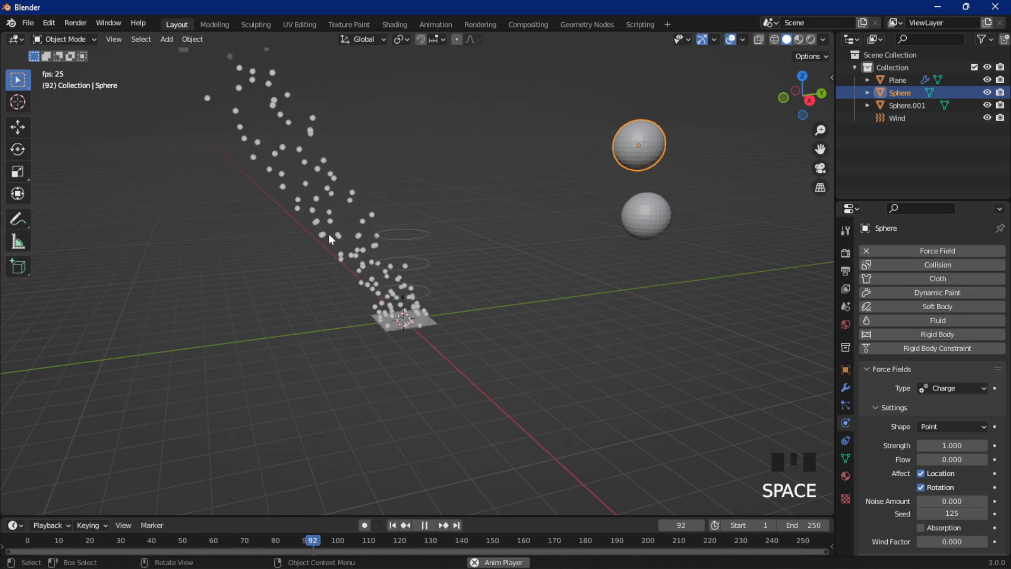
key(space)
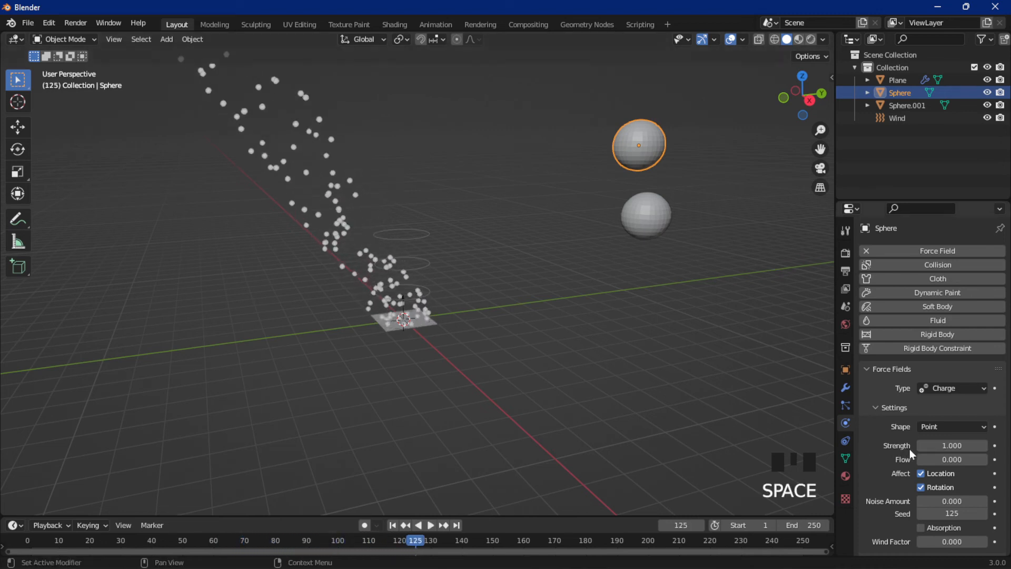
Step: Enable Max Distance in the upper sphere's force field falloff and set it to 3.65 m
scroll(939, 456, down, 10)
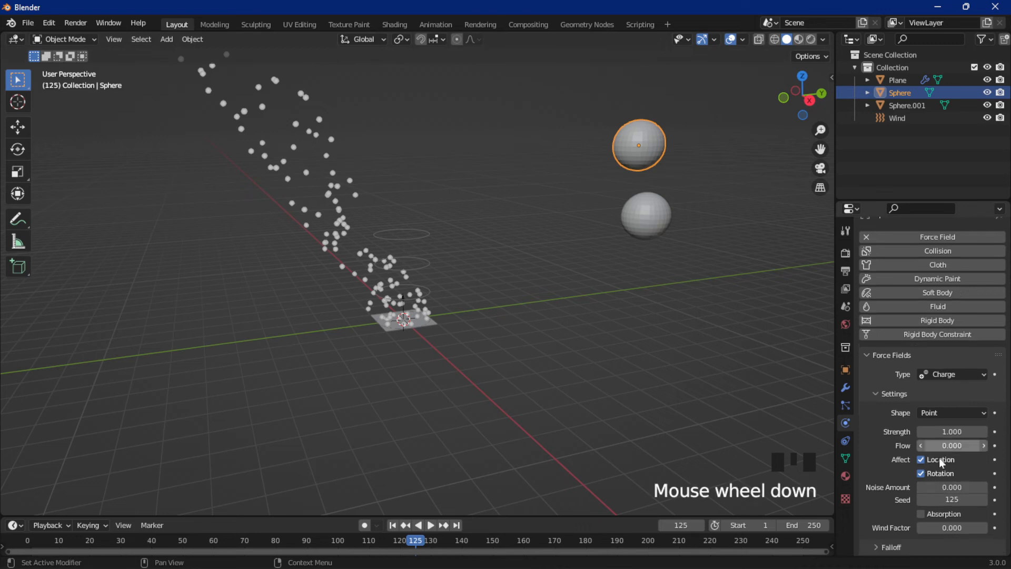
click(888, 547)
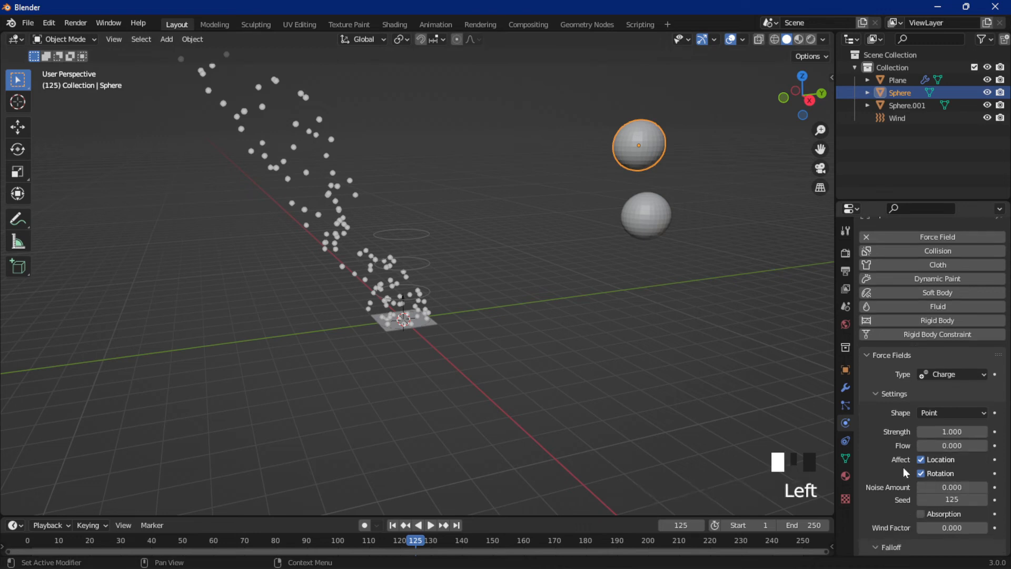
scroll(908, 458, down, 5)
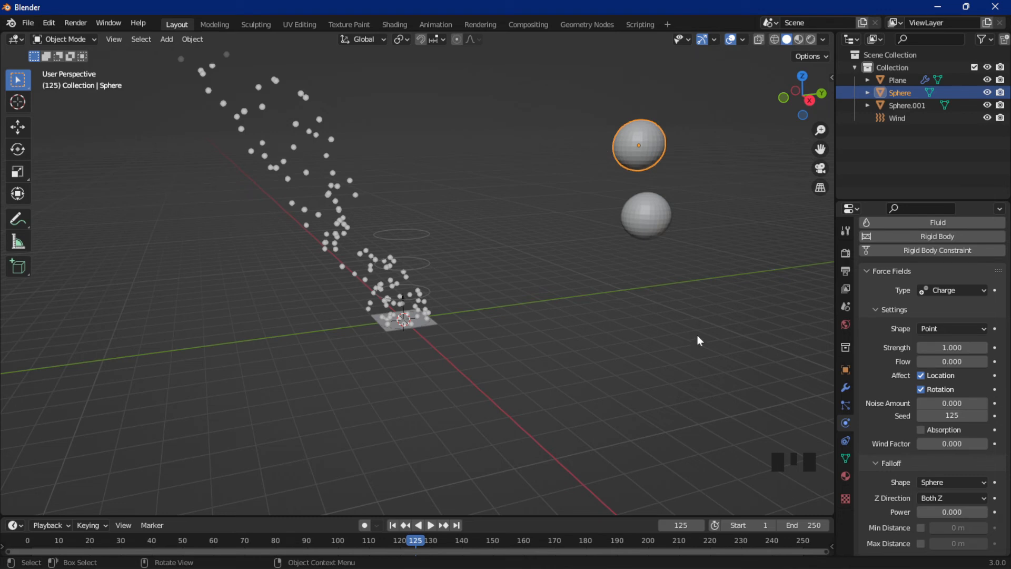
click(919, 543)
click(946, 541)
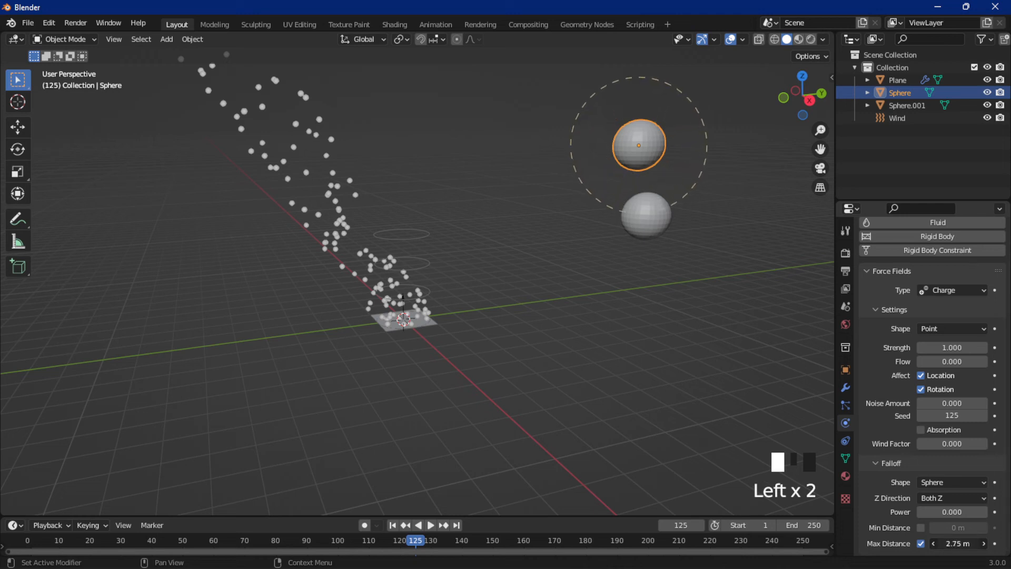
drag(946, 543, 963, 542)
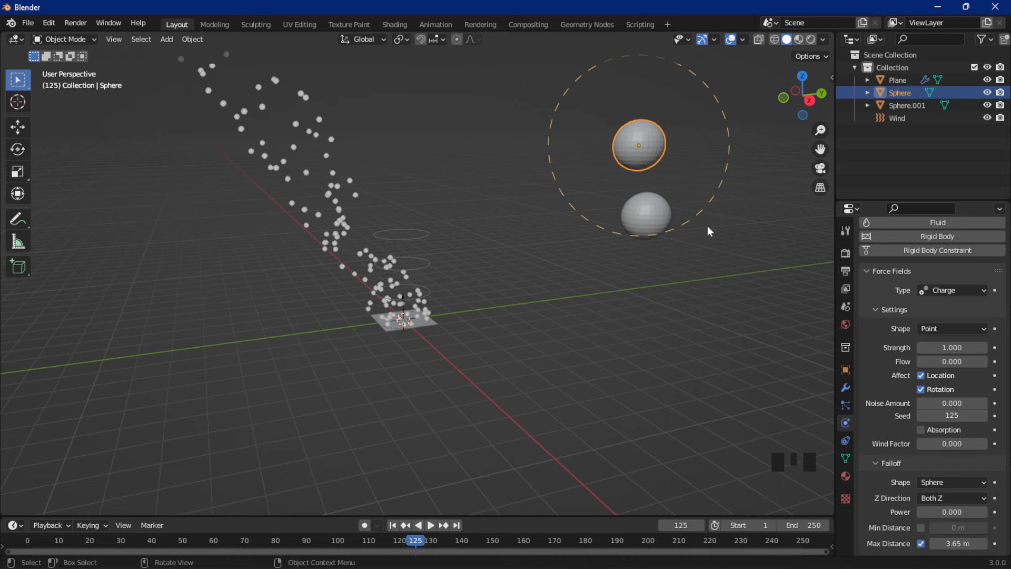
Step: Return to the first frame and replay the animation with the charge field's limited range
key(space)
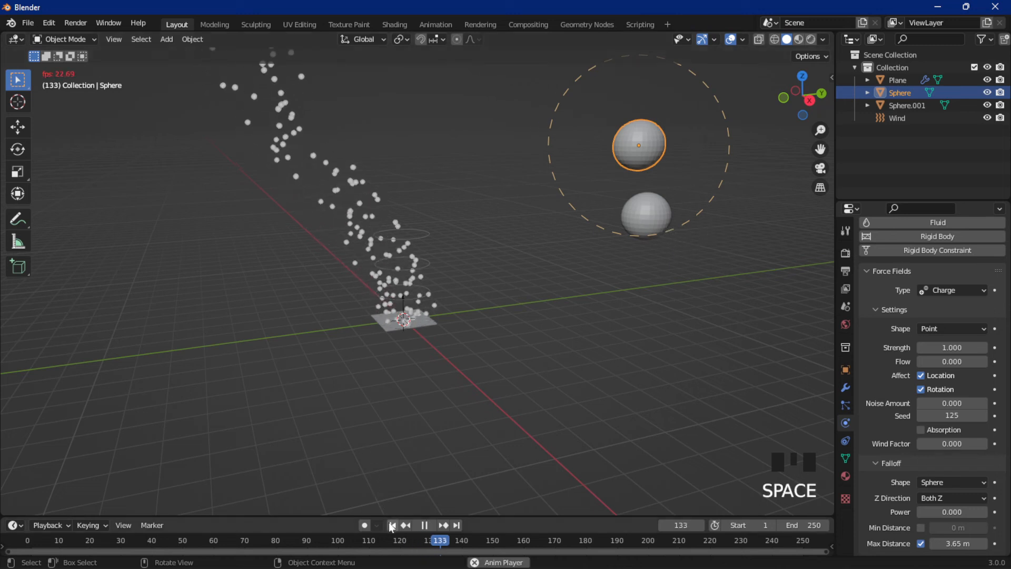
key(shift+Left)
key(space)
key(space)
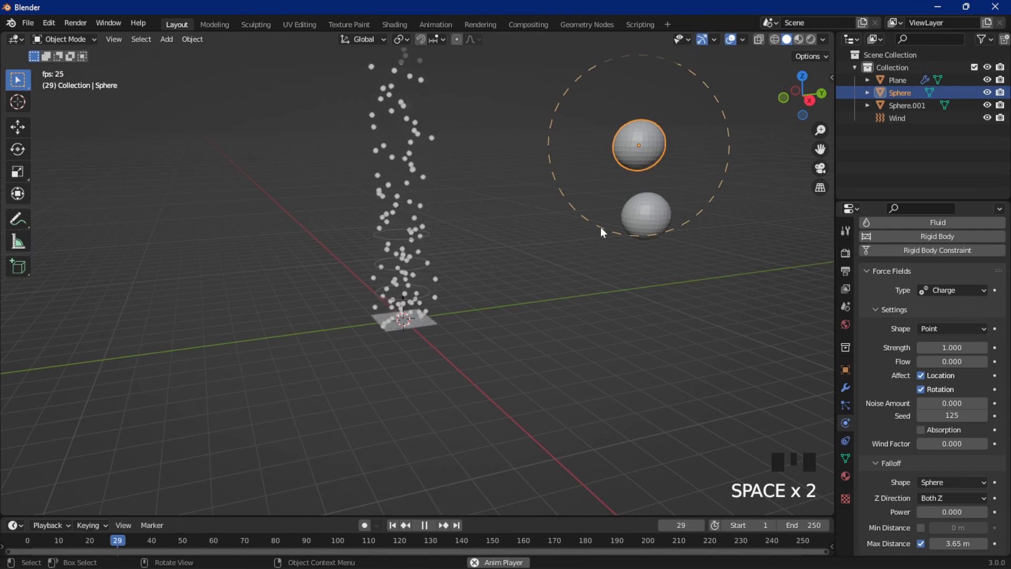
Step: In the right orthographic view, move the charged sphere close beside the particle stream during playback and stop the animation
click(808, 103)
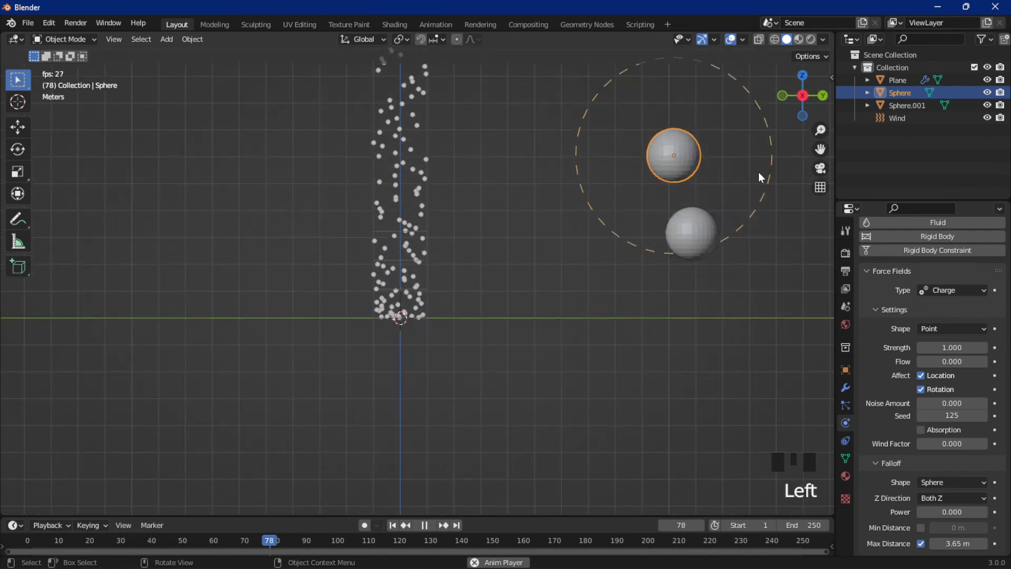
key(g)
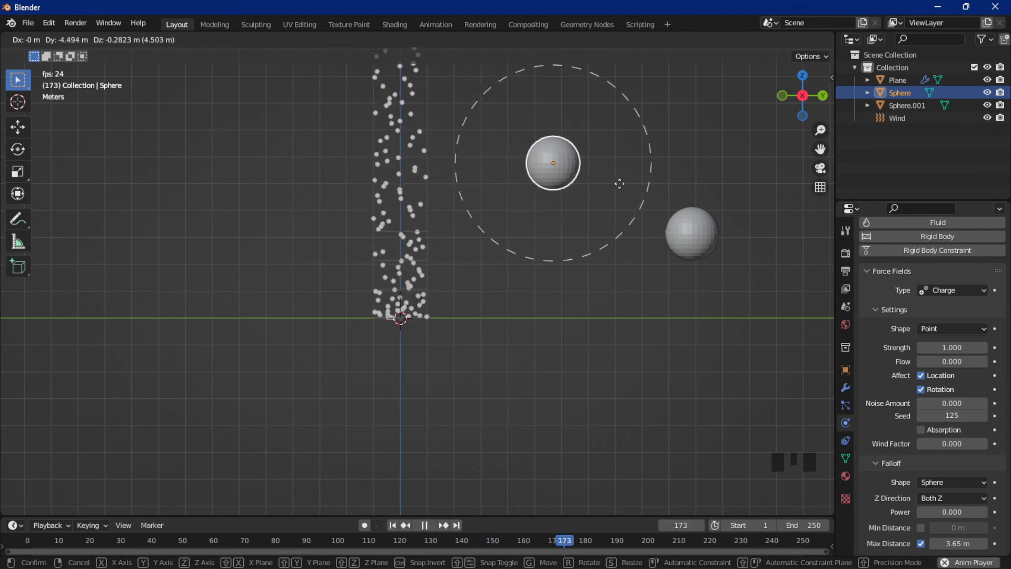
click(524, 166)
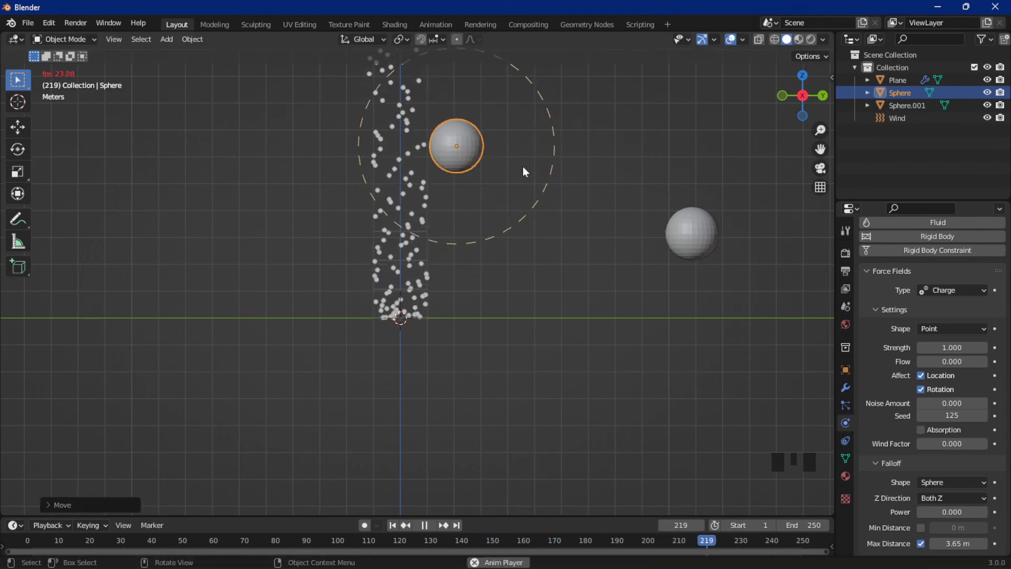
key(space)
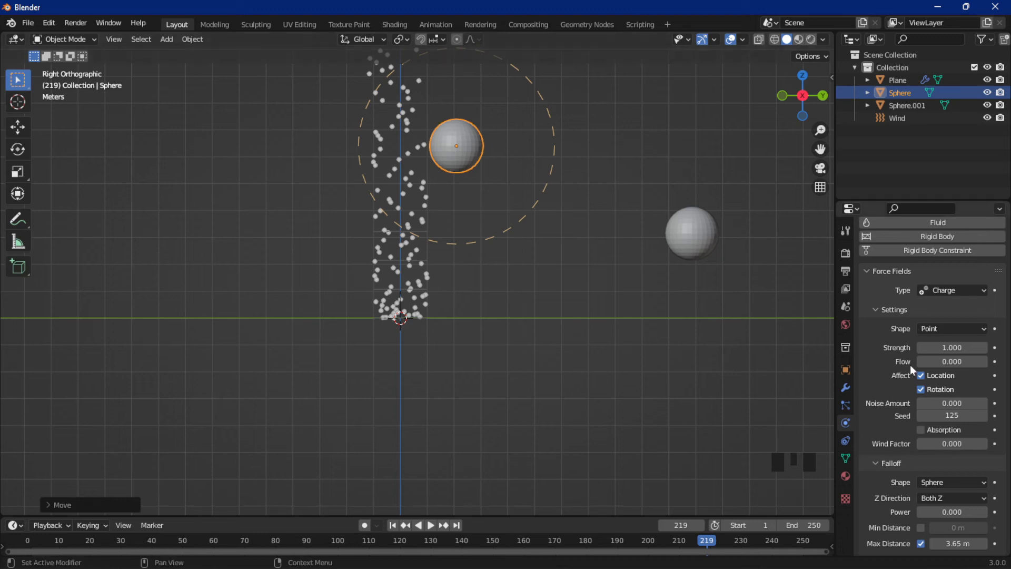
Step: Set the sphere's charge strength to 77.7 and play the animation to watch its effect on the particles
drag(941, 343, 990, 348)
key(space)
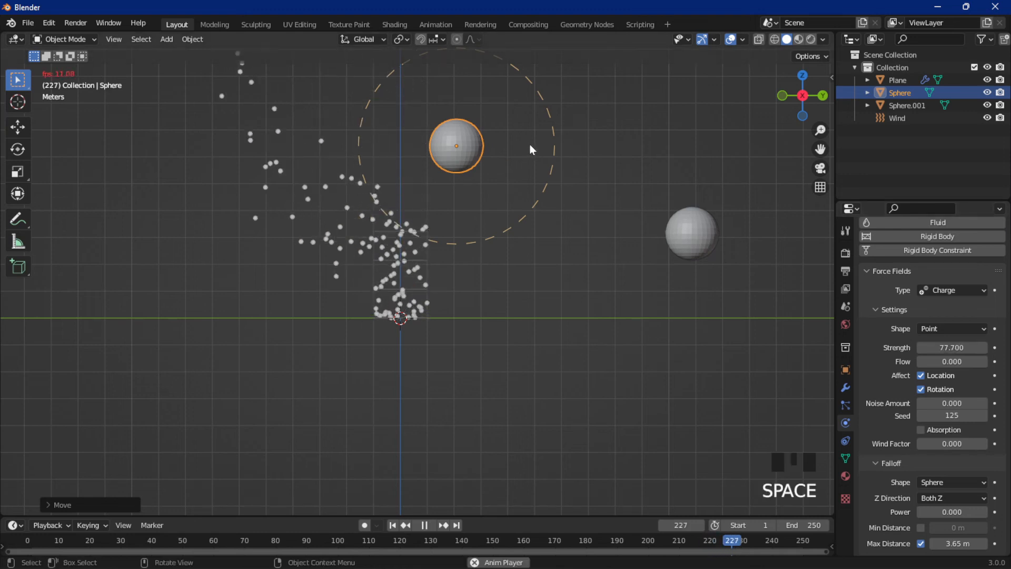
key(space)
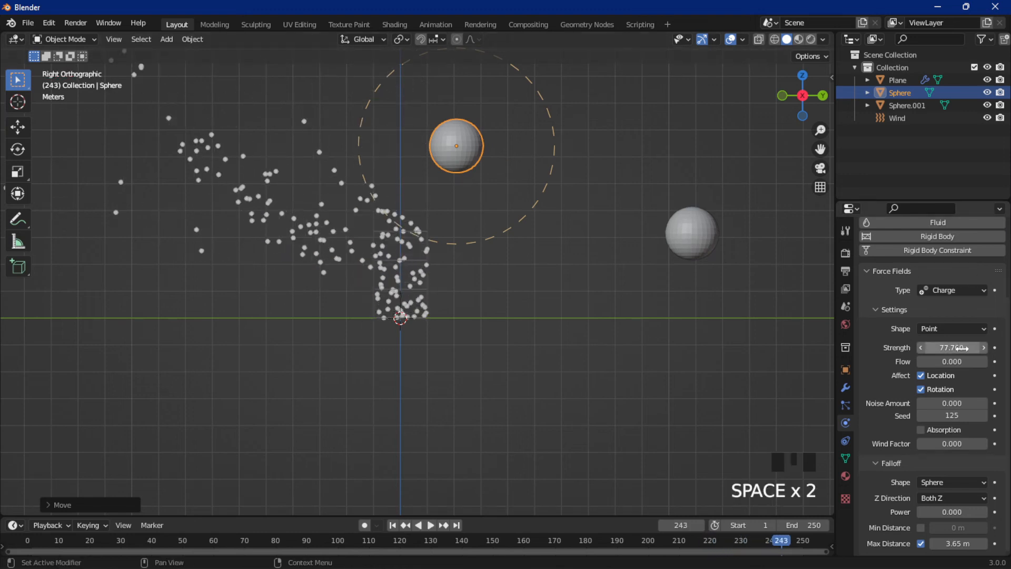
key(space)
key(space)
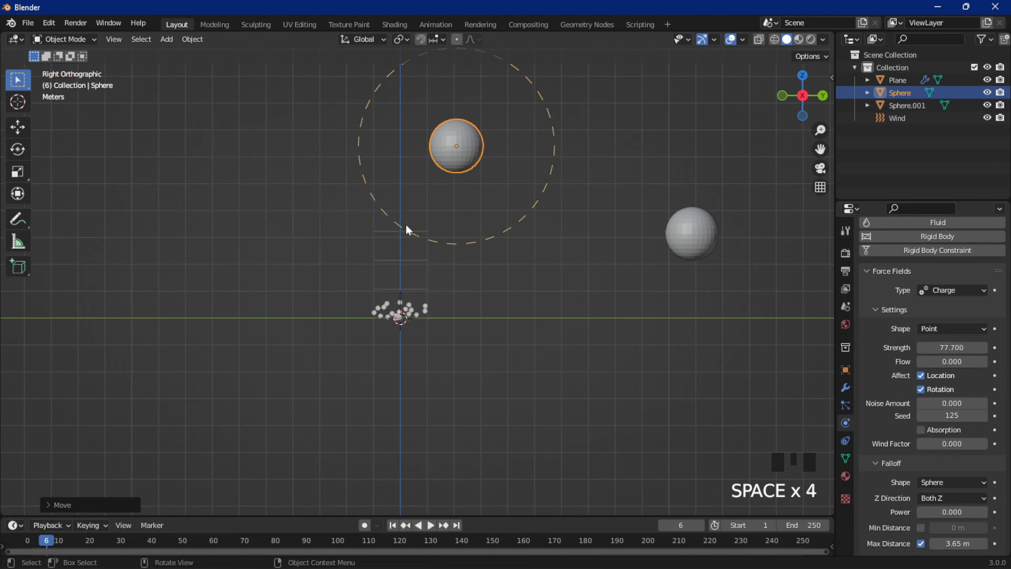
key(space)
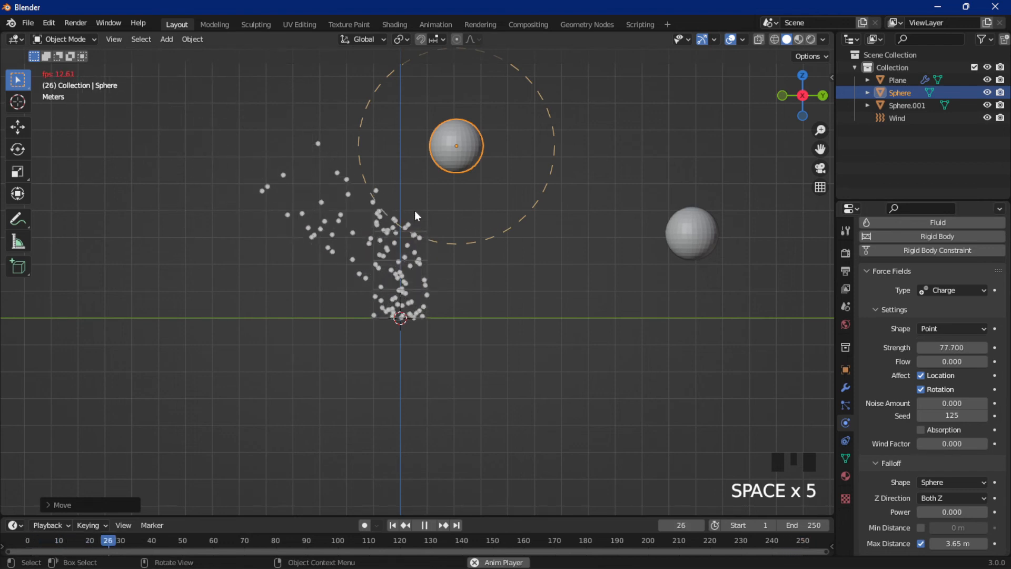
Step: Set the charge field's falloff power to 2.1 and move the sphere over the edge of the particle stream
drag(950, 512, 966, 511)
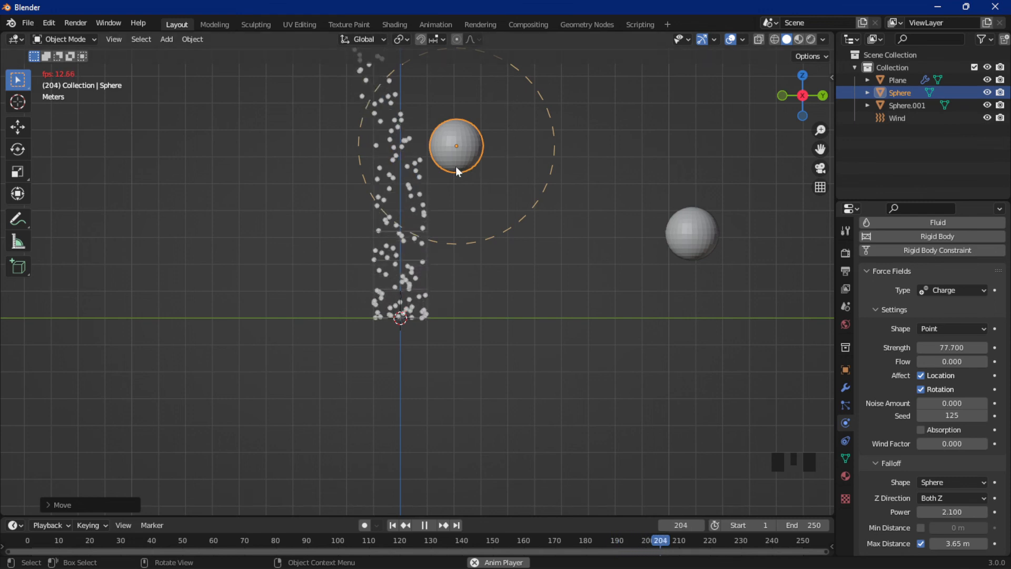
key(g)
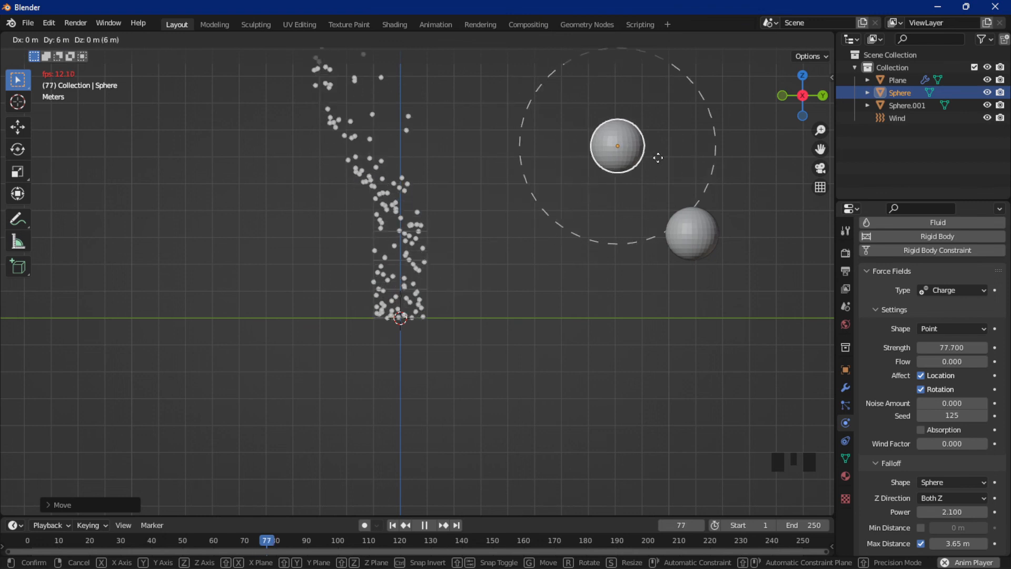
click(464, 166)
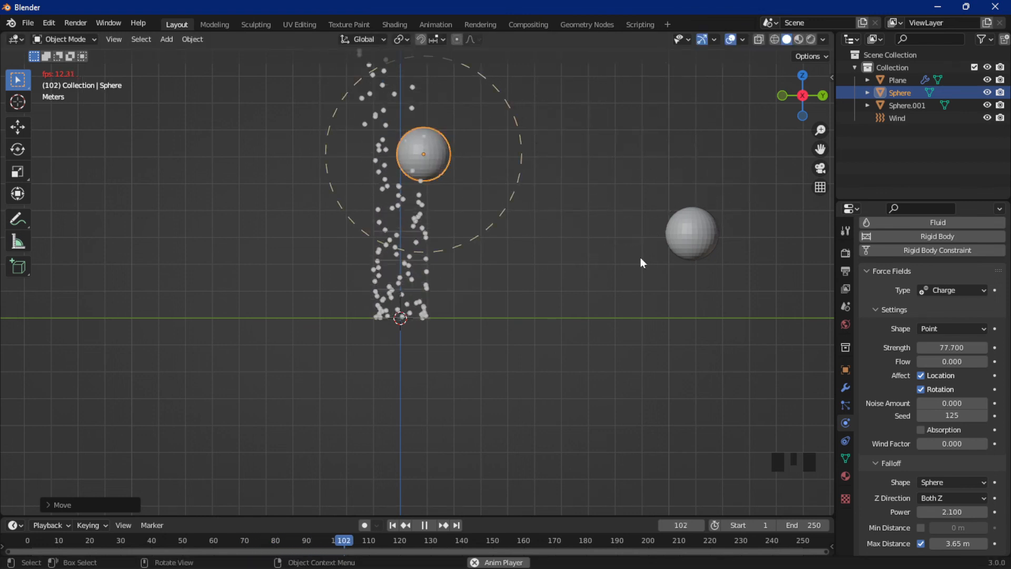
Step: Set the sphere's falloff power to 1.4 and its charge strength to 88.1
mouse_move(957, 511)
mouse_down()
mouse_move(932, 512)
mouse_move(946, 511)
mouse_up()
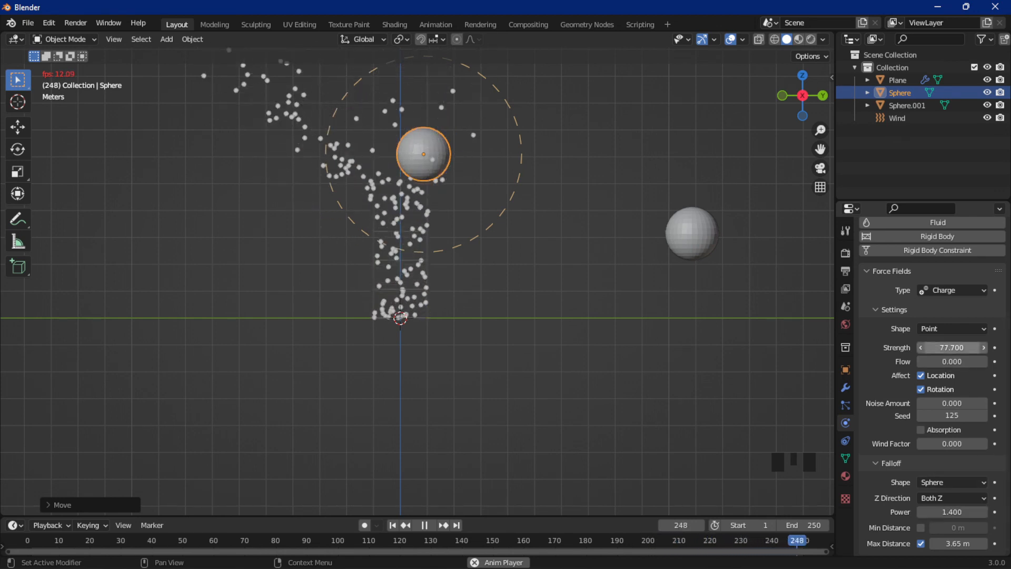
drag(950, 347, 980, 348)
Step: Move the charged sphere away from the particle stream, placing it above the second sphere
scroll(593, 192, down, 1)
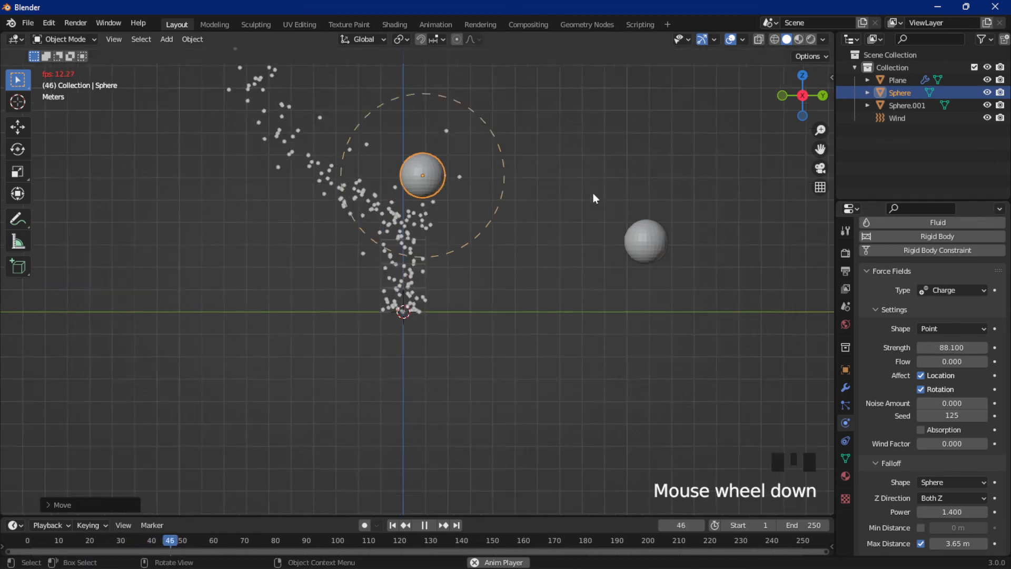
scroll(600, 195, down, 3)
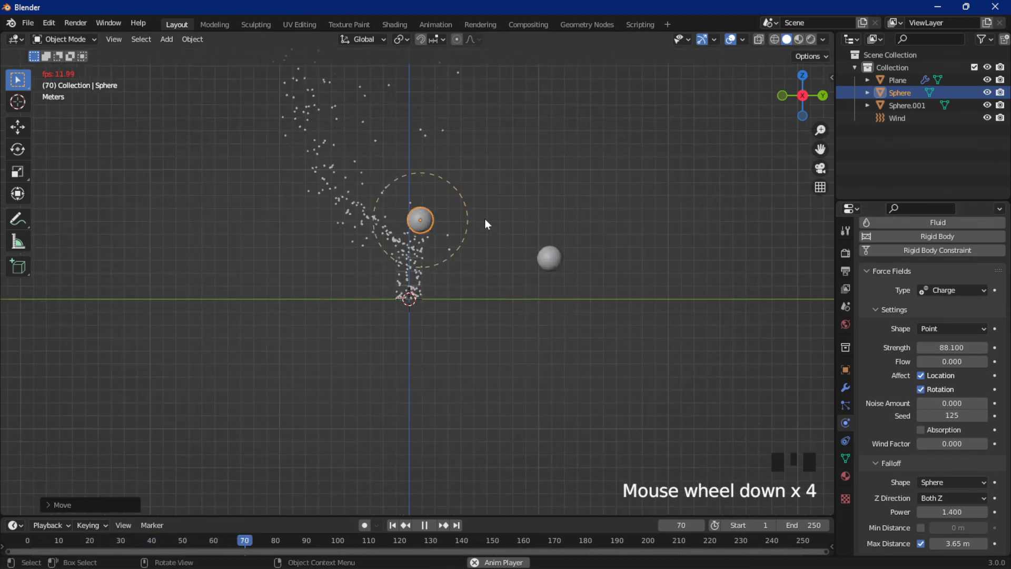
key(g)
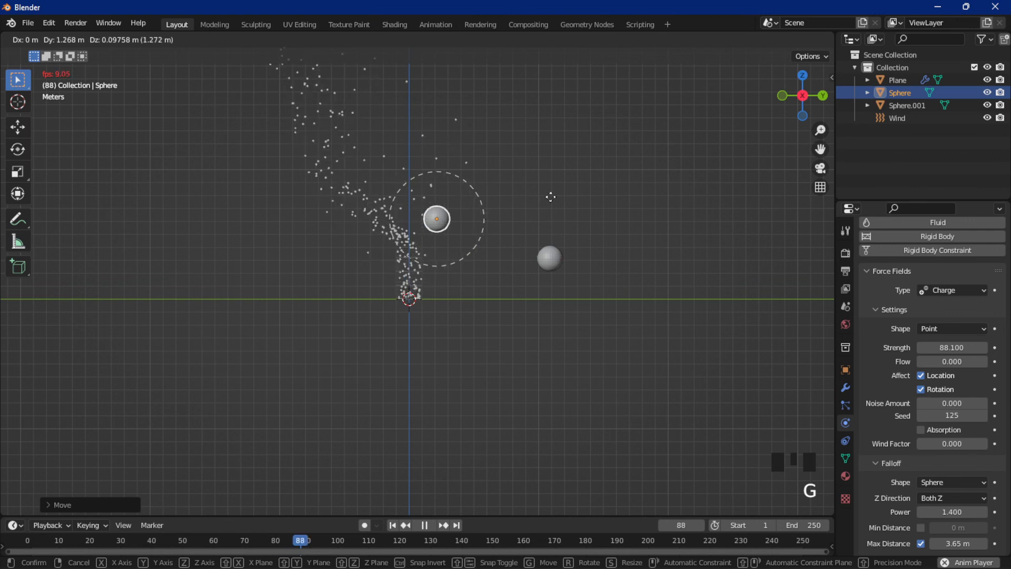
click(616, 184)
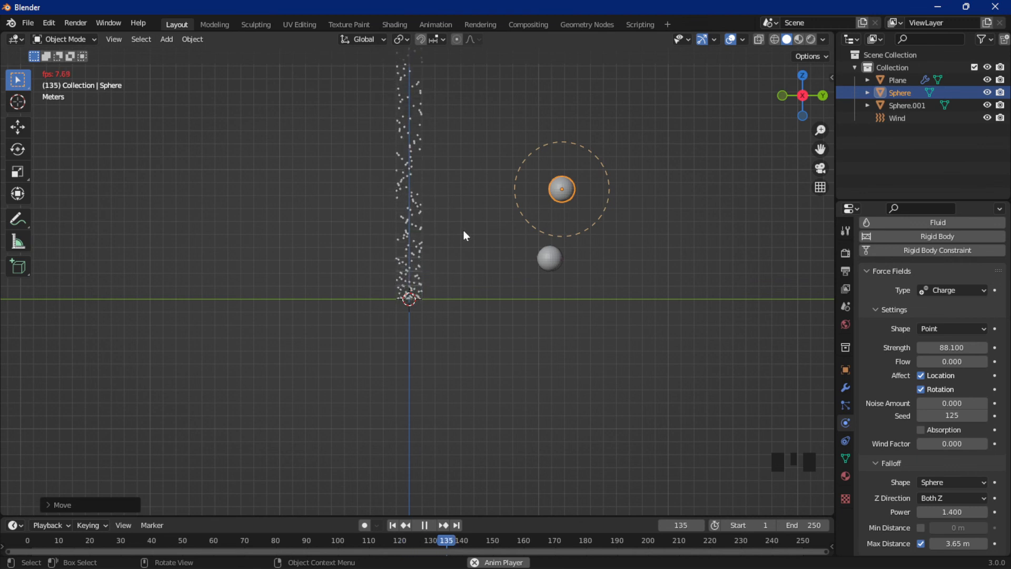
Step: Stop playback and give the second sphere a force field of type Charge
click(545, 262)
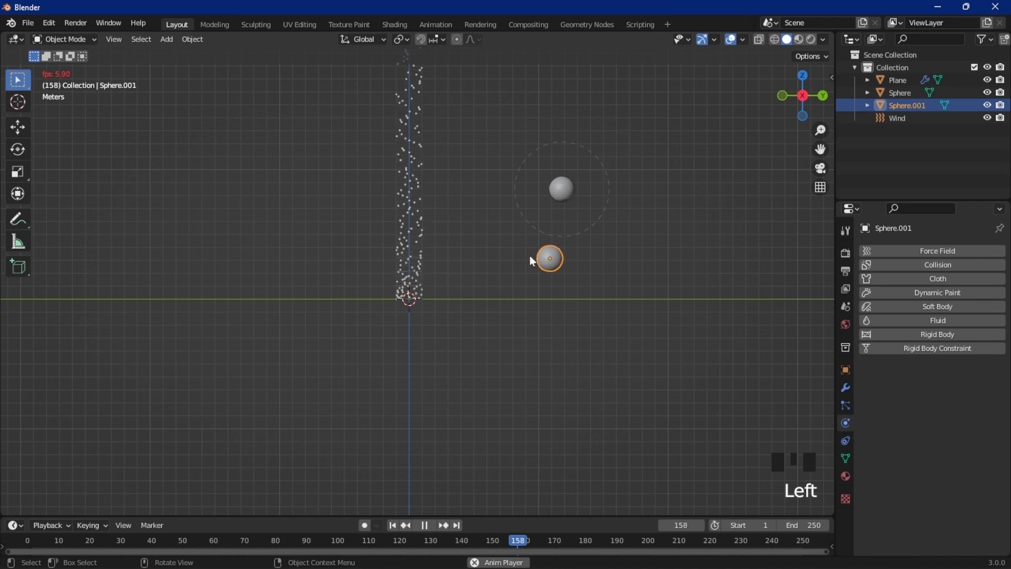
key(space)
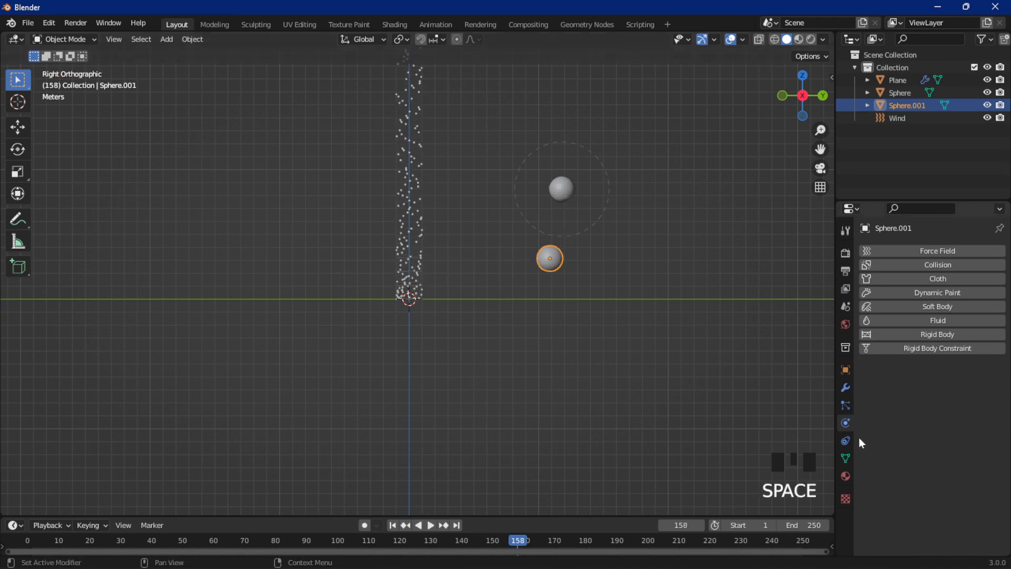
click(909, 251)
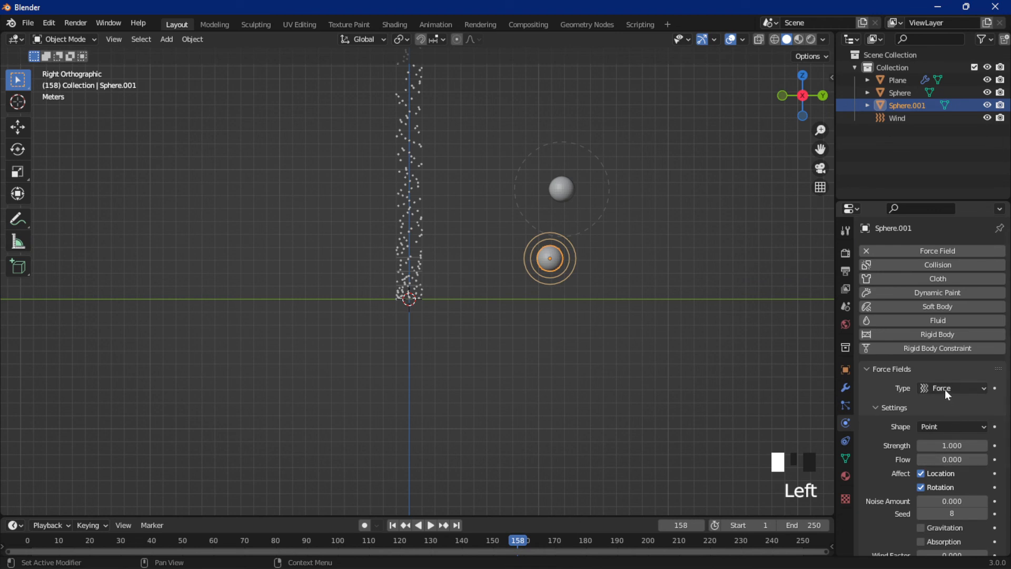
click(944, 390)
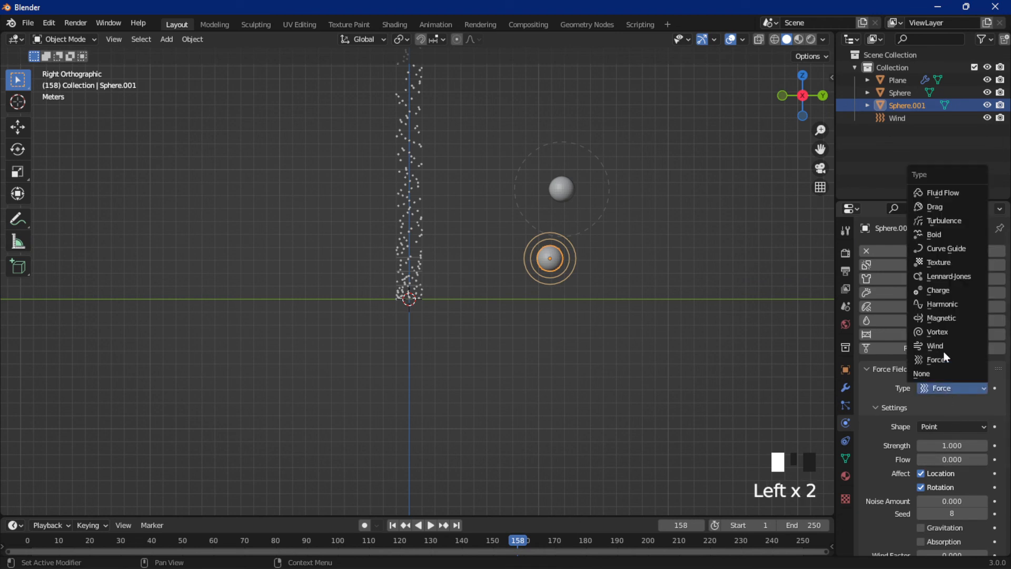
click(936, 291)
scroll(959, 384, down, 5)
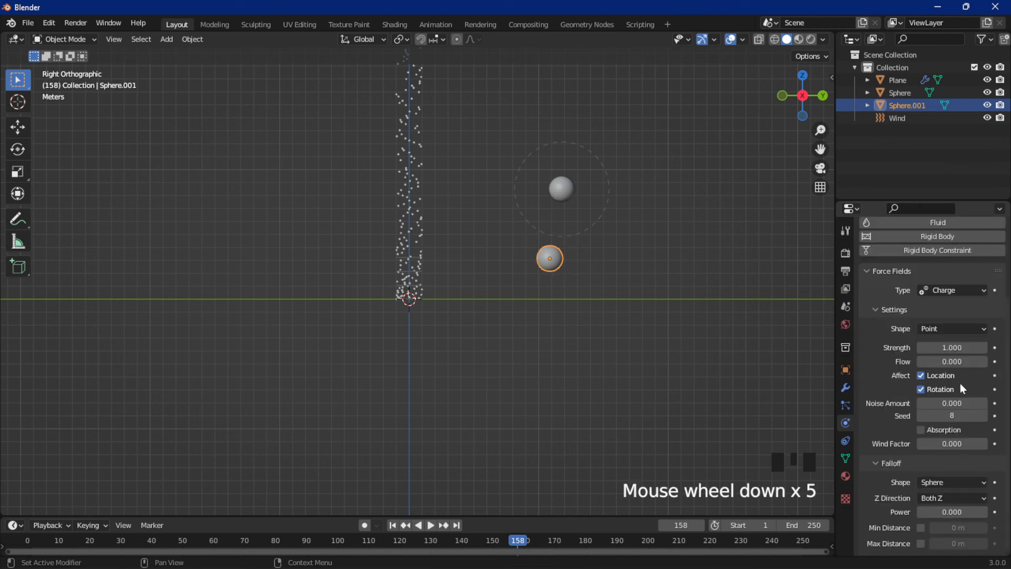
Step: Set the second sphere's charge strength to -87.5 and enable a falloff maximum distance of 4.11 m
scroll(959, 383, down, 3)
click(953, 347)
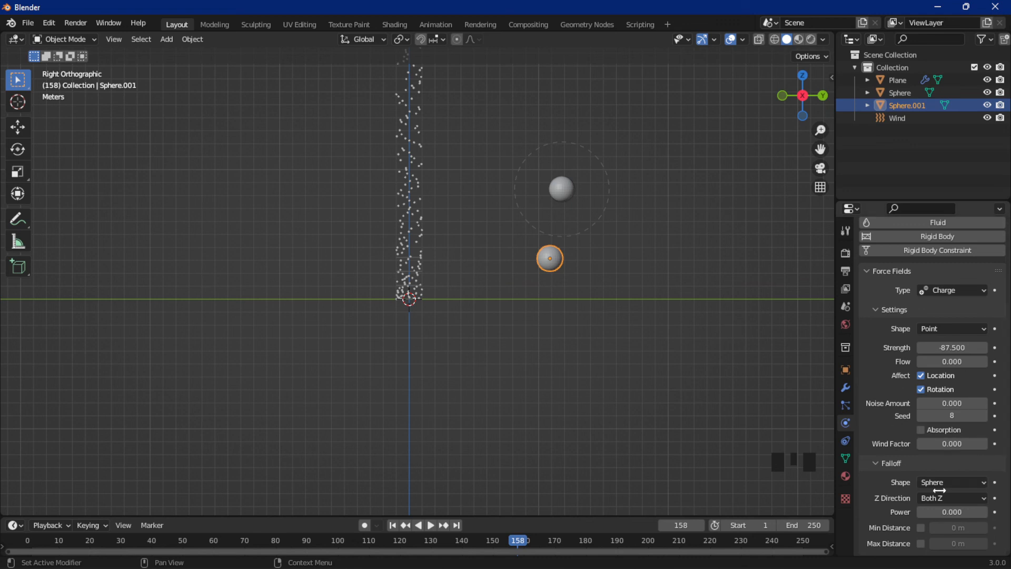
click(917, 544)
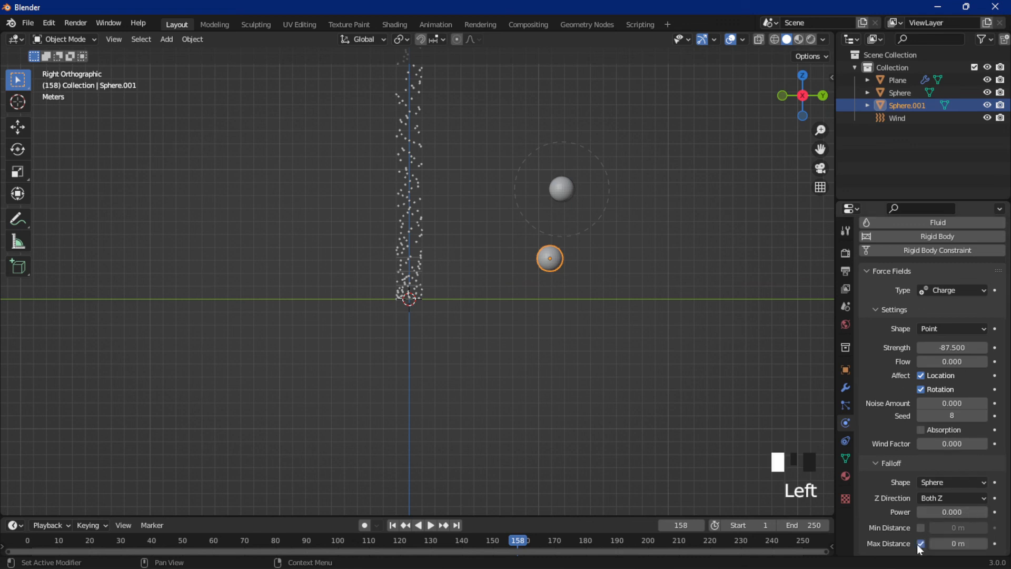
click(957, 544)
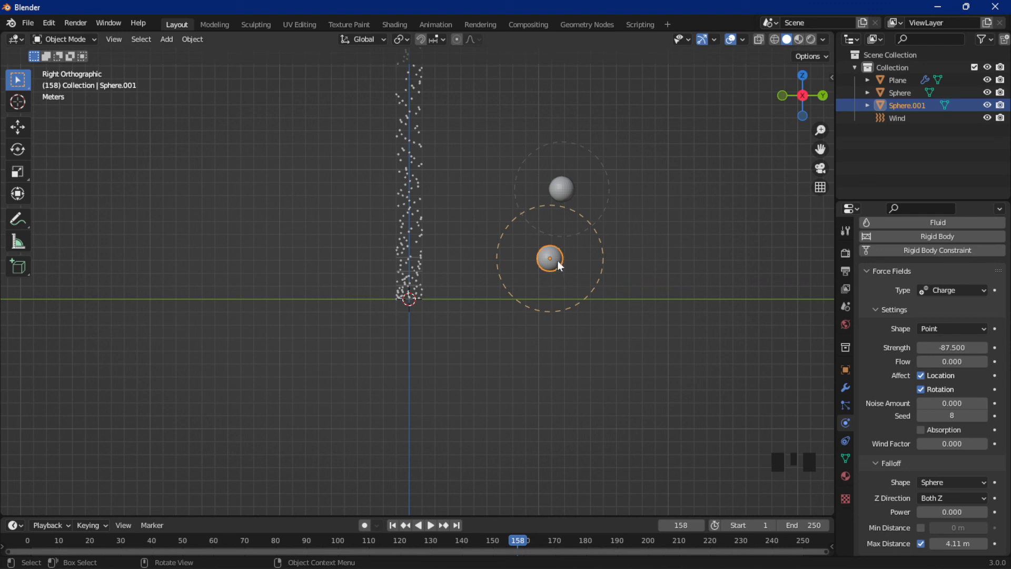
Step: Move the second sphere up to the first, play the animation, and pass it through the particle stream before placing it over the first sphere
key(g)
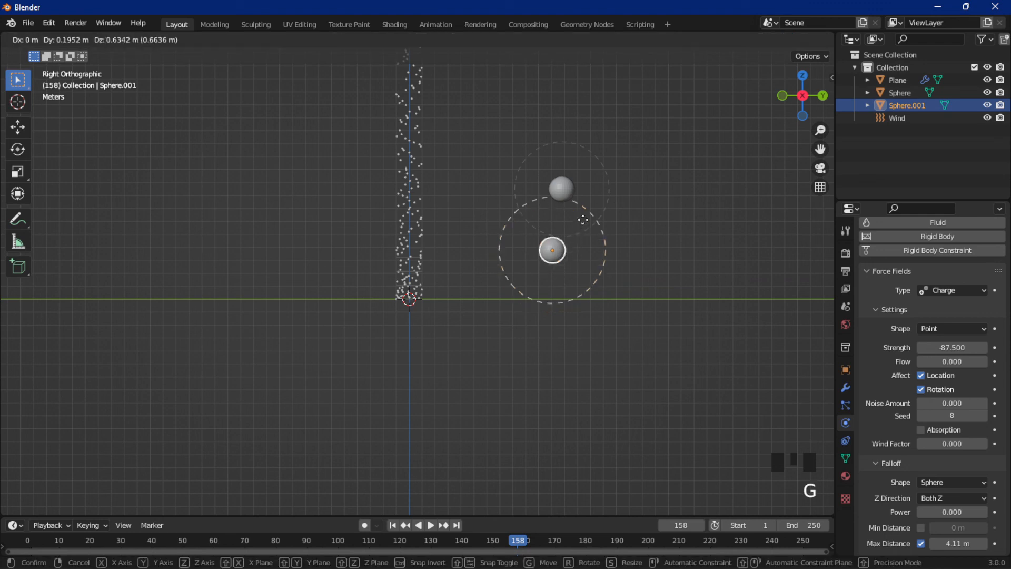
click(574, 189)
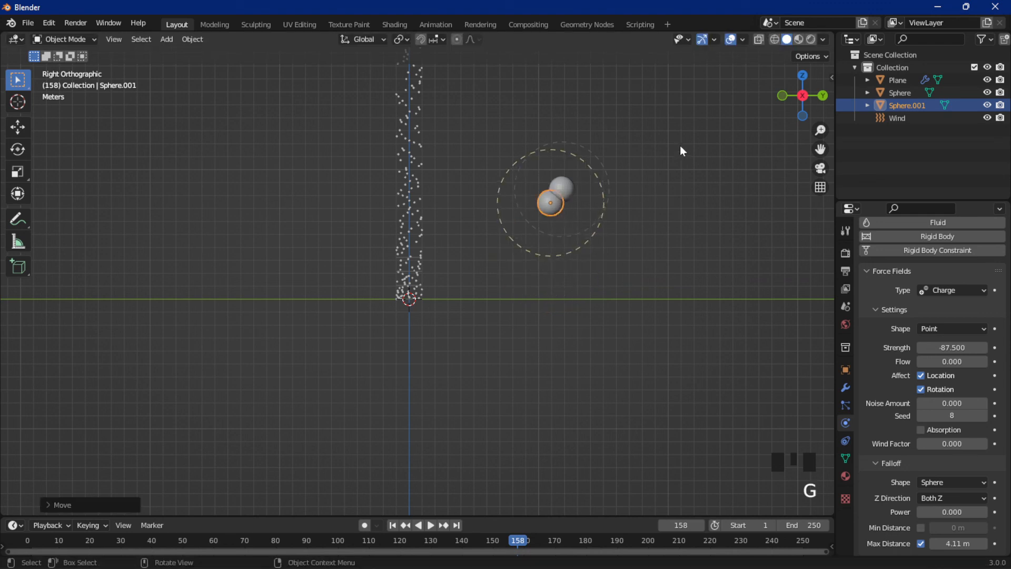
key(space)
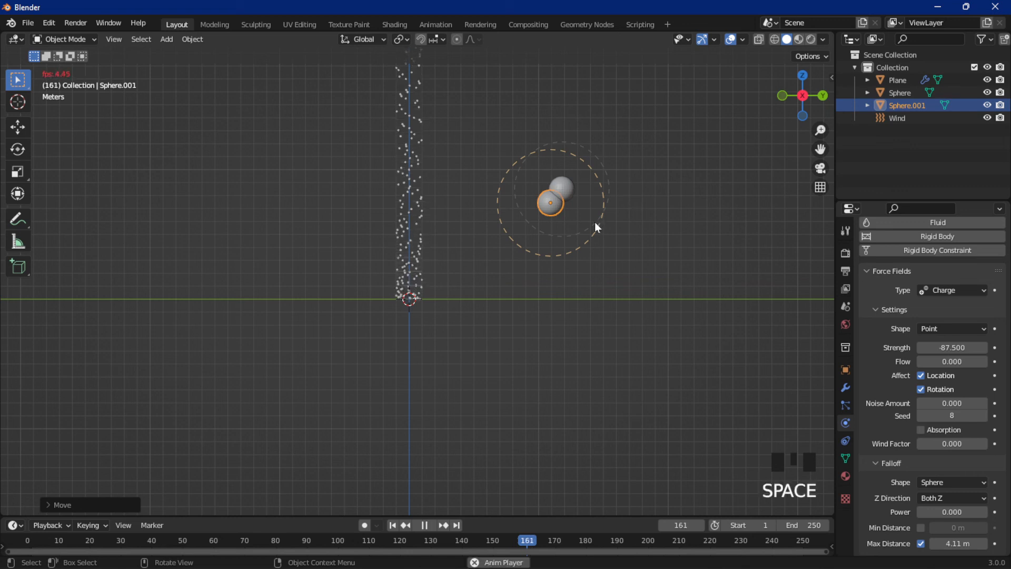
key(g)
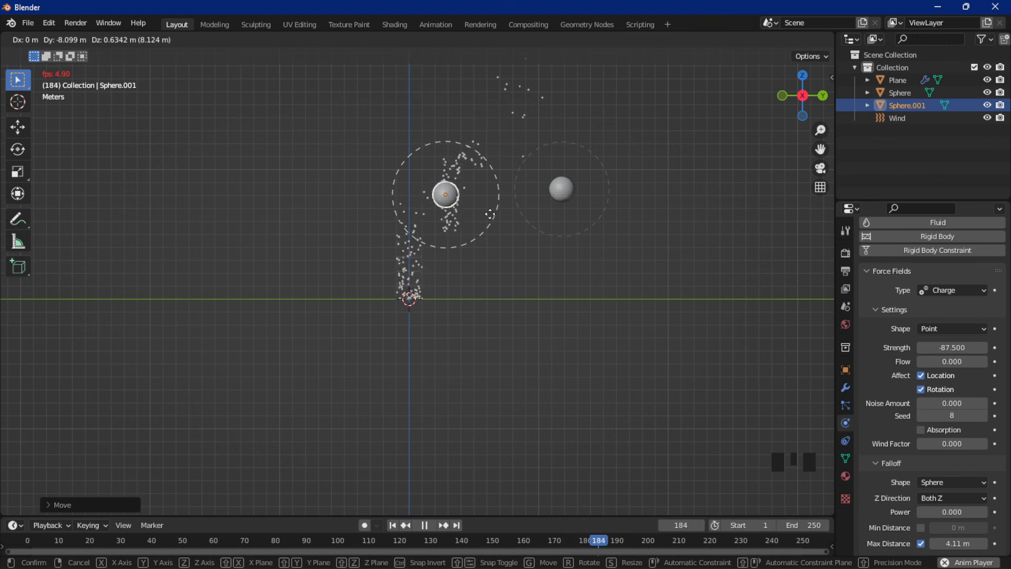
click(608, 209)
Step: Replay the animation from frame 1 and move the second sphere through the particle stream to the side opposite the first sphere
key(space)
key(shift+Left)
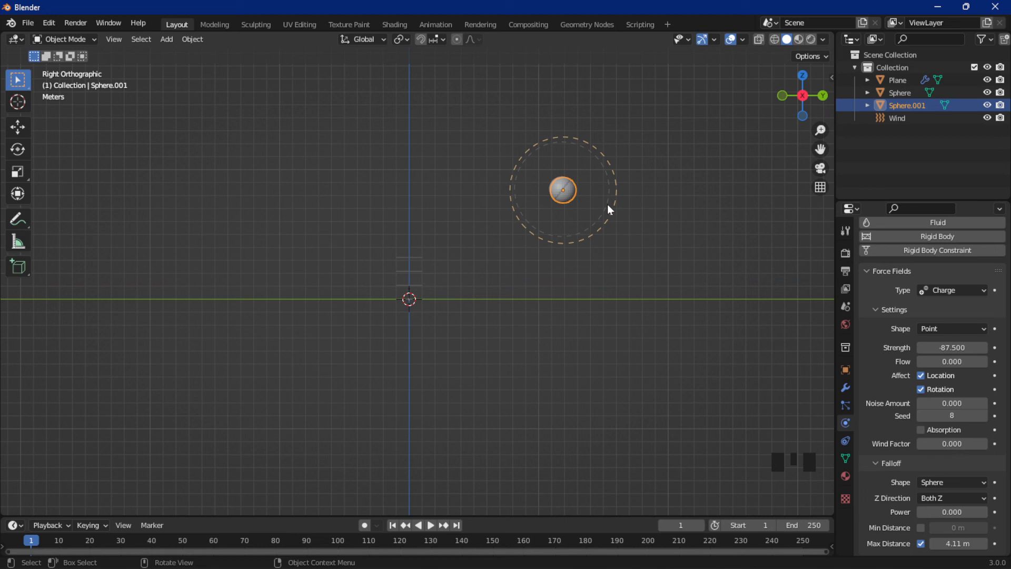
key(space)
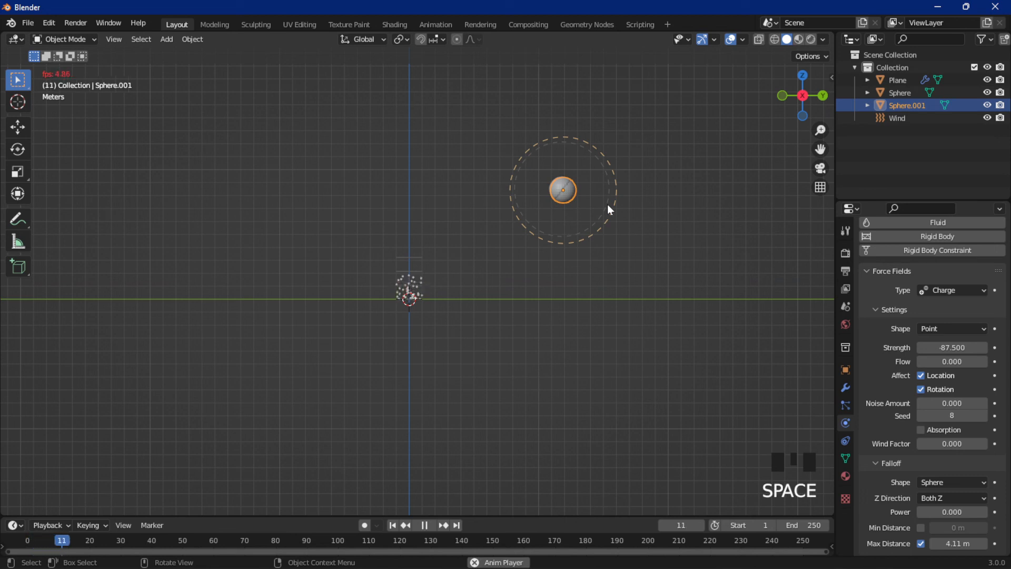
key(g)
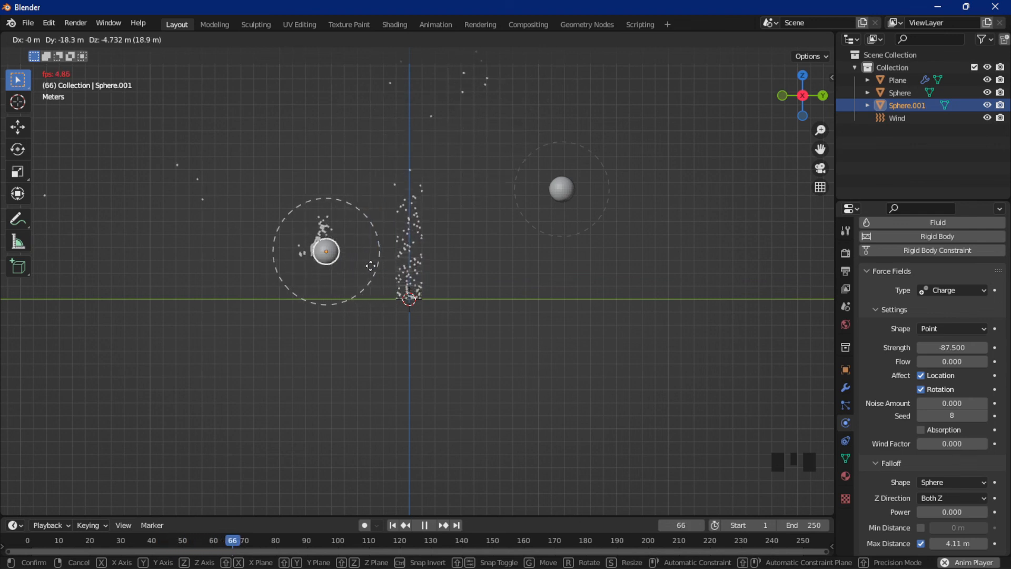
click(371, 265)
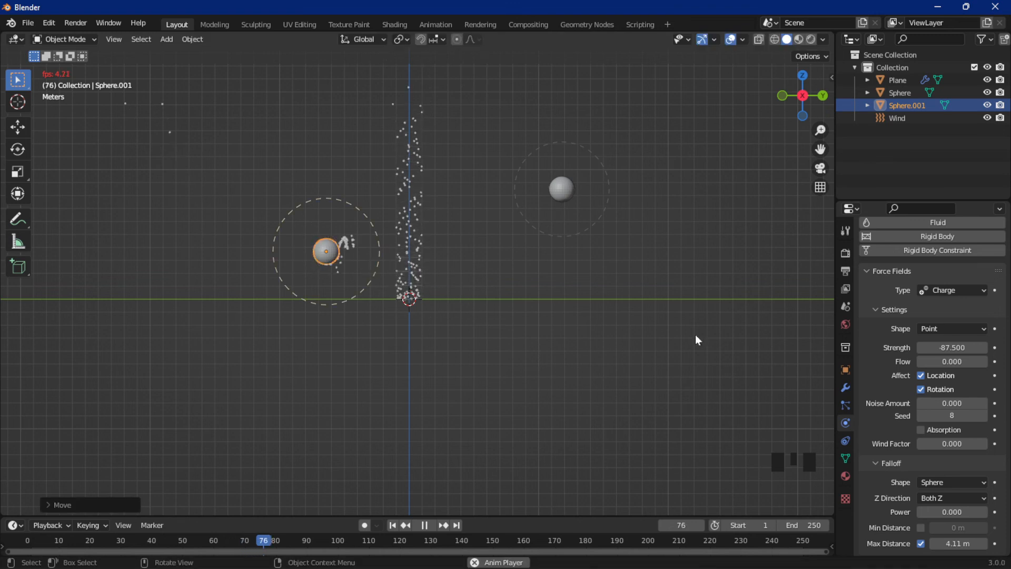
Step: Open the choice of force field types for the second sphere
click(955, 290)
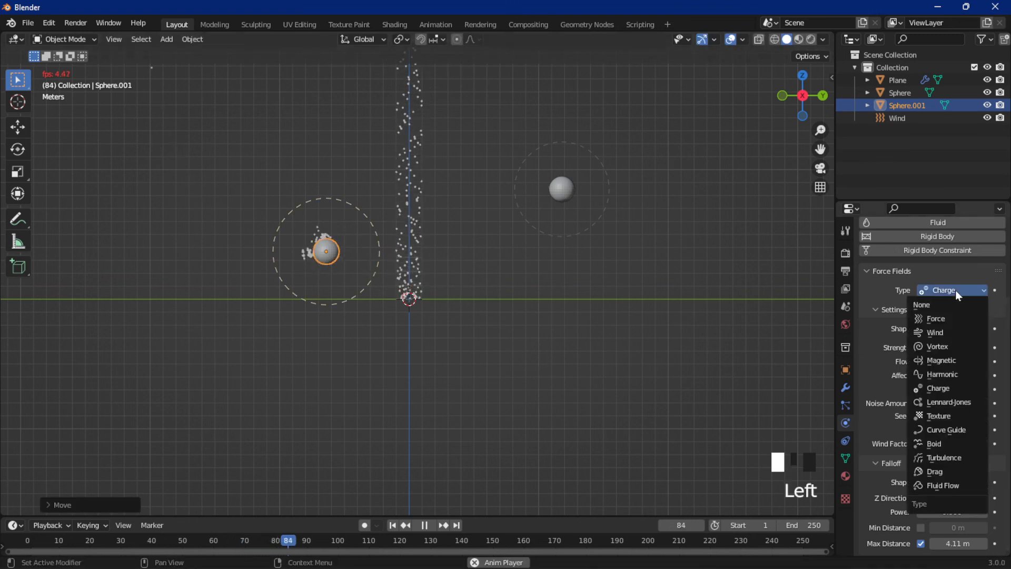